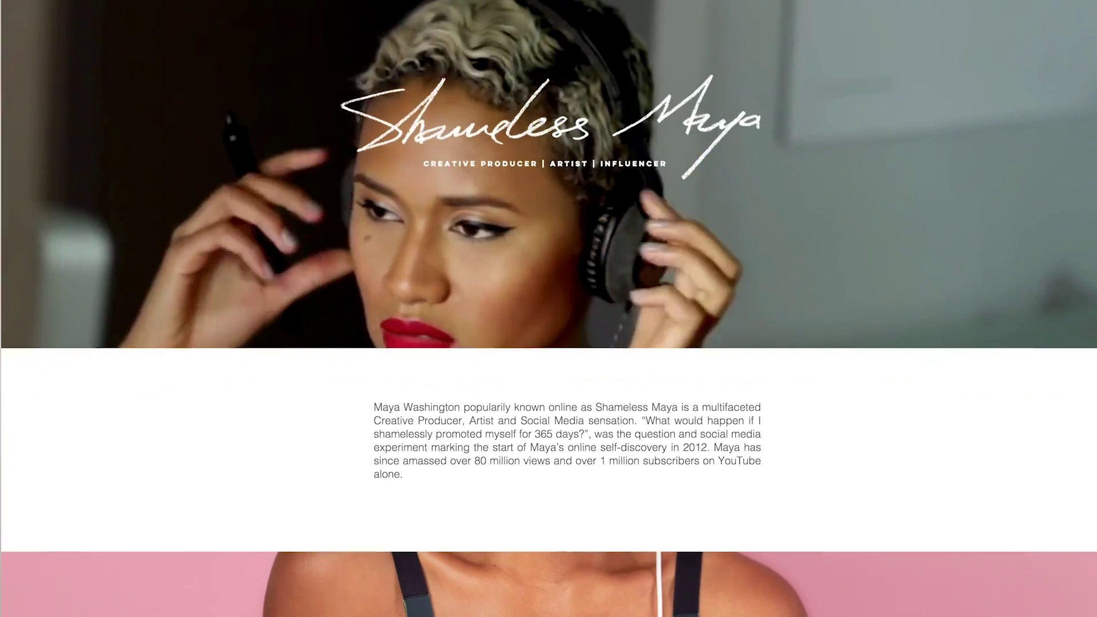
Browse Fashion & Beauty templates to page 2, preview Goddess Braids Salon, then select the VIP plan.
scroll(548, 308, down, 7)
scroll(548, 309, down, 5)
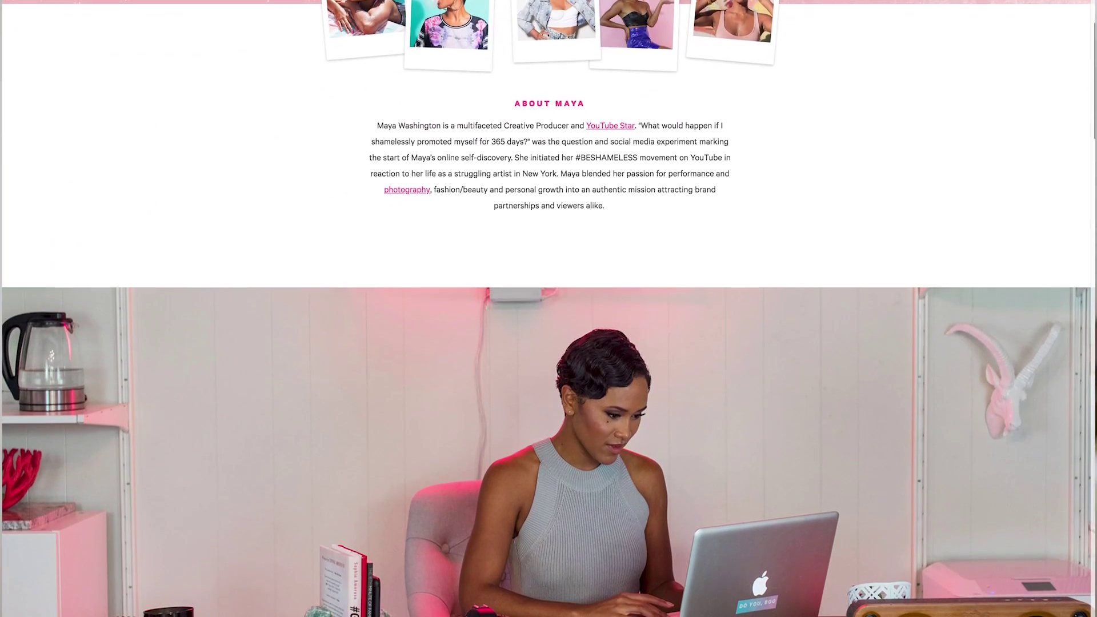
scroll(548, 309, down, 10)
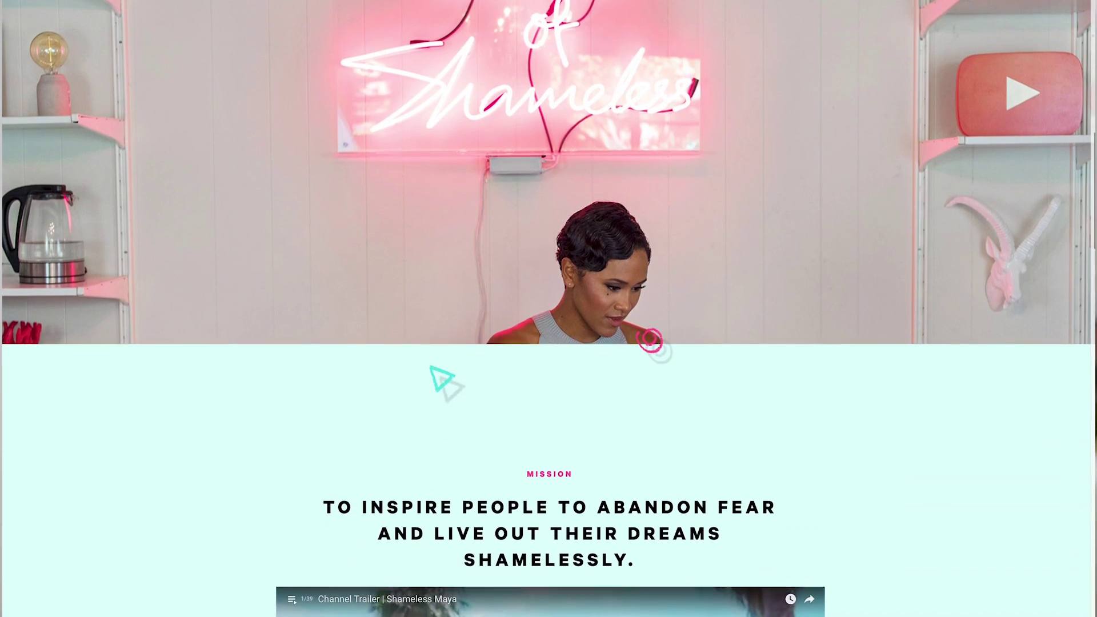
scroll(548, 308, down, 7)
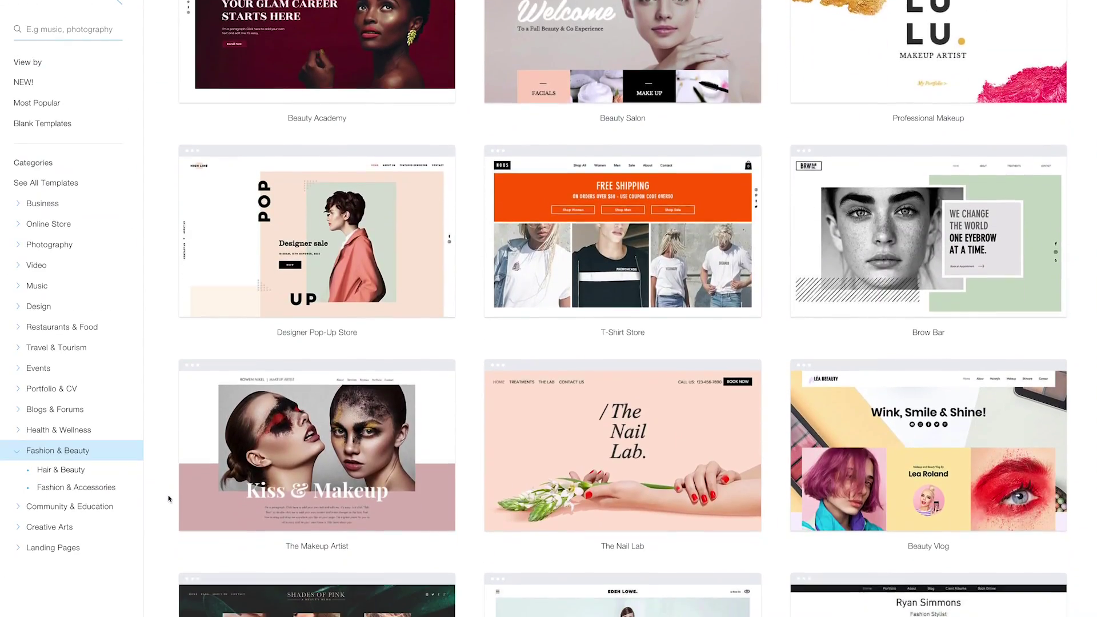
scroll(169, 499, down, 6)
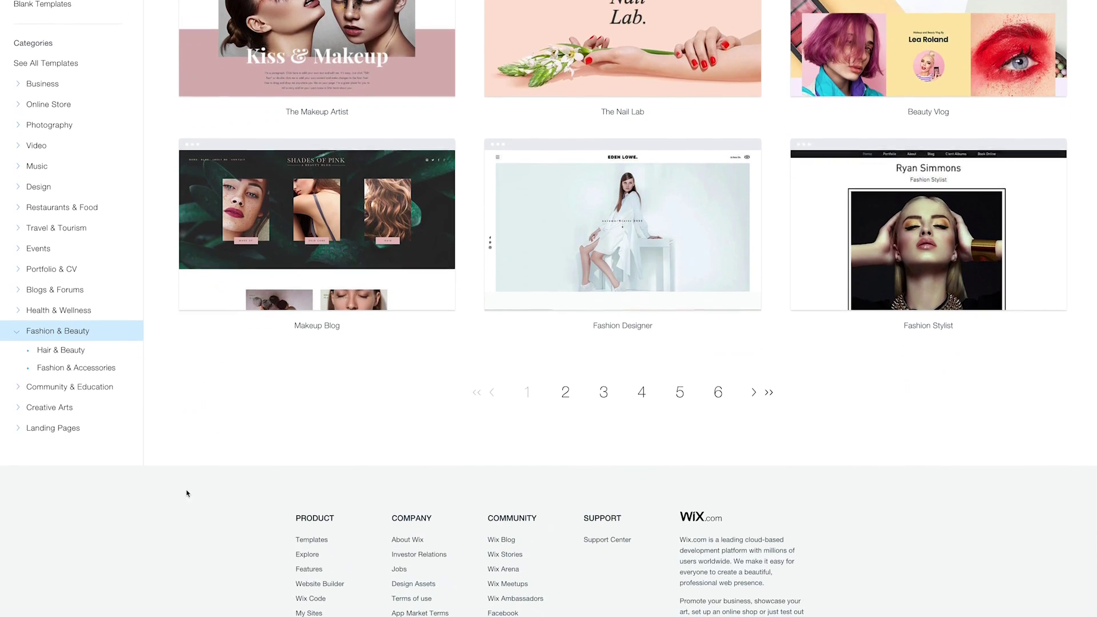
click(565, 371)
click(885, 273)
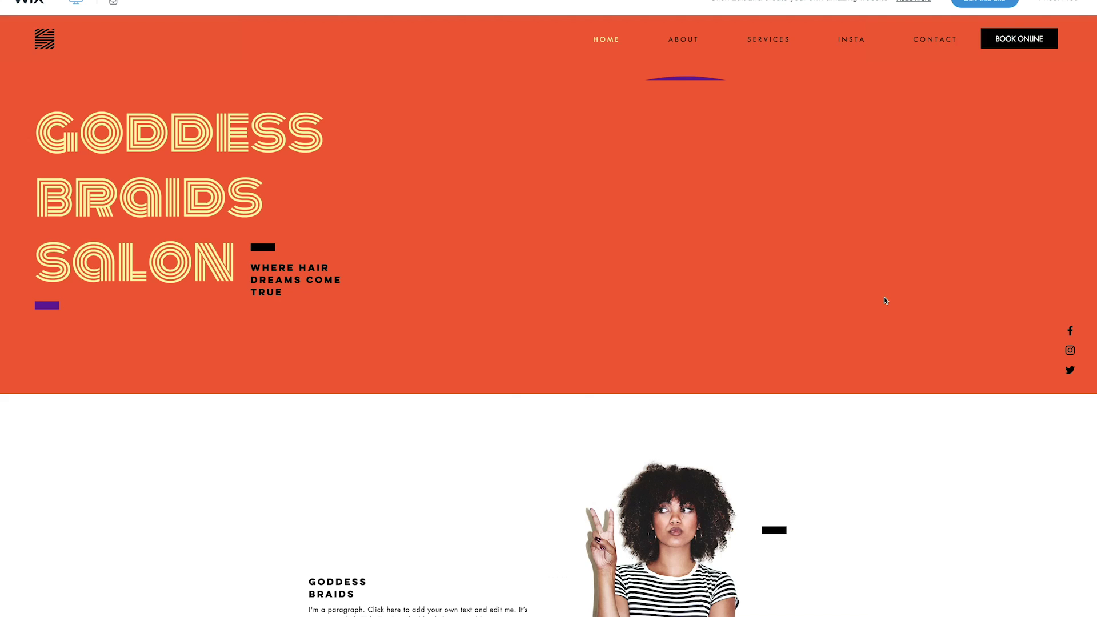
scroll(884, 300, down, 5)
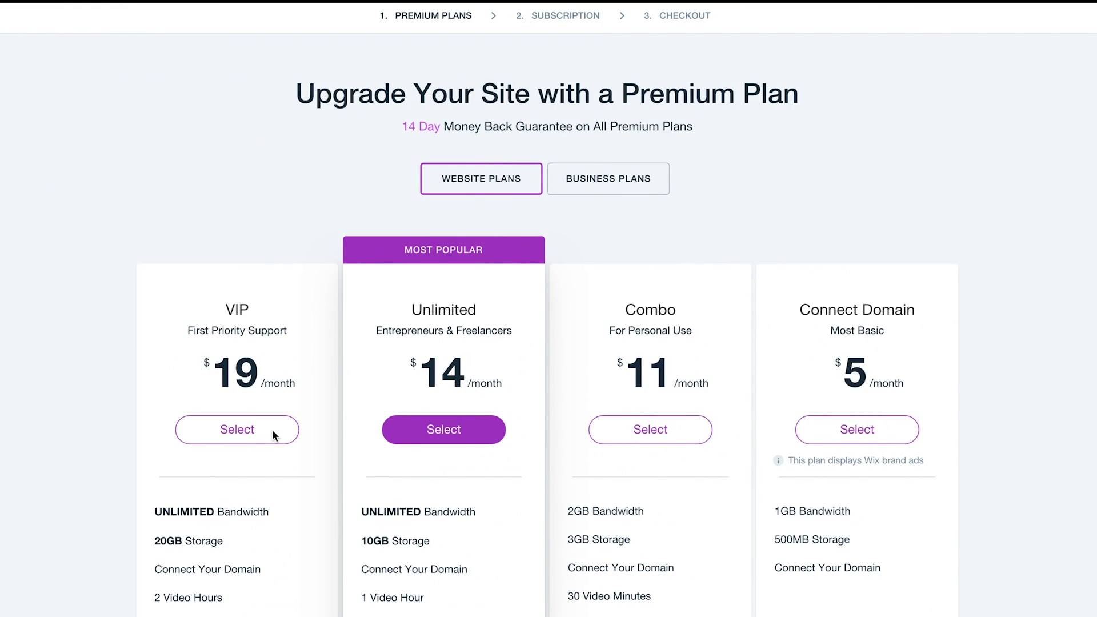
click(272, 430)
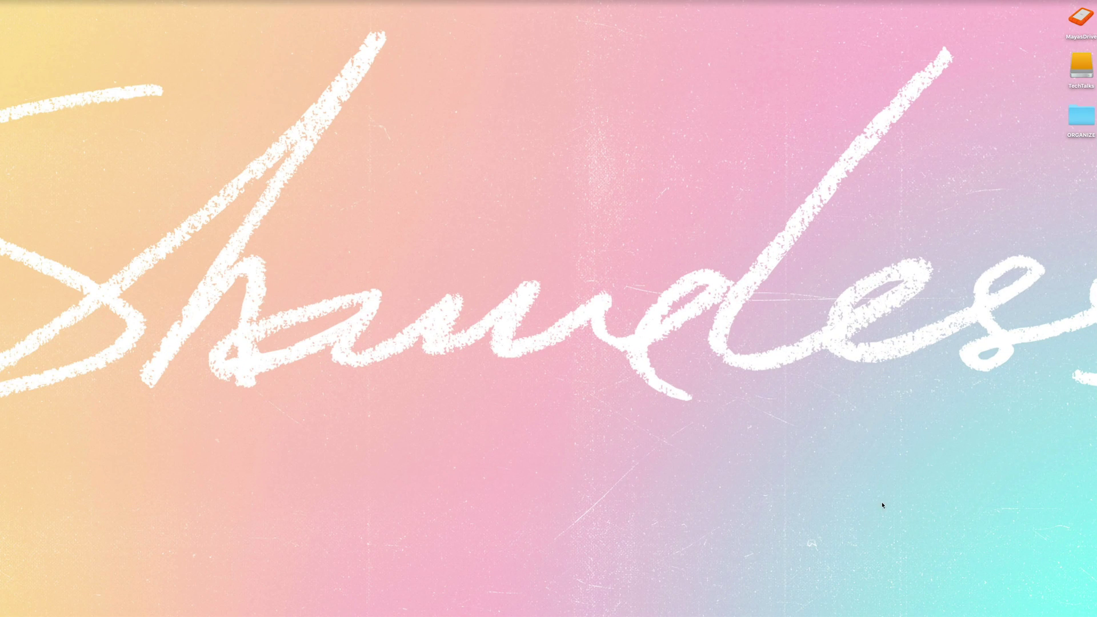
Bring back the Website Copy document, then move via My Sites to the Video Website Templates gallery.
click(869, 607)
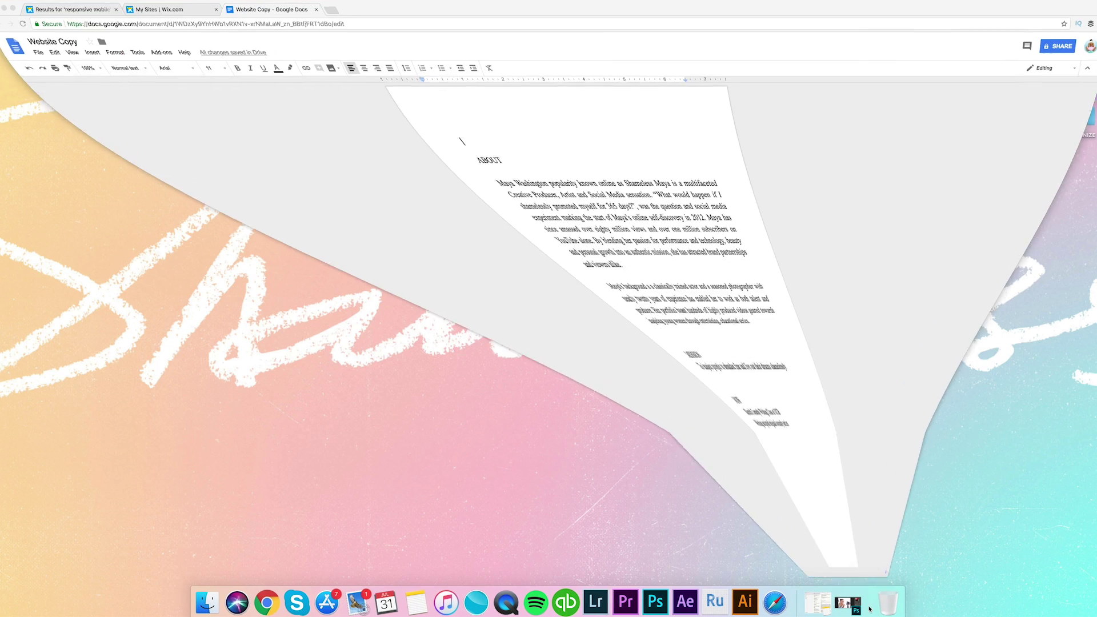
click(187, 10)
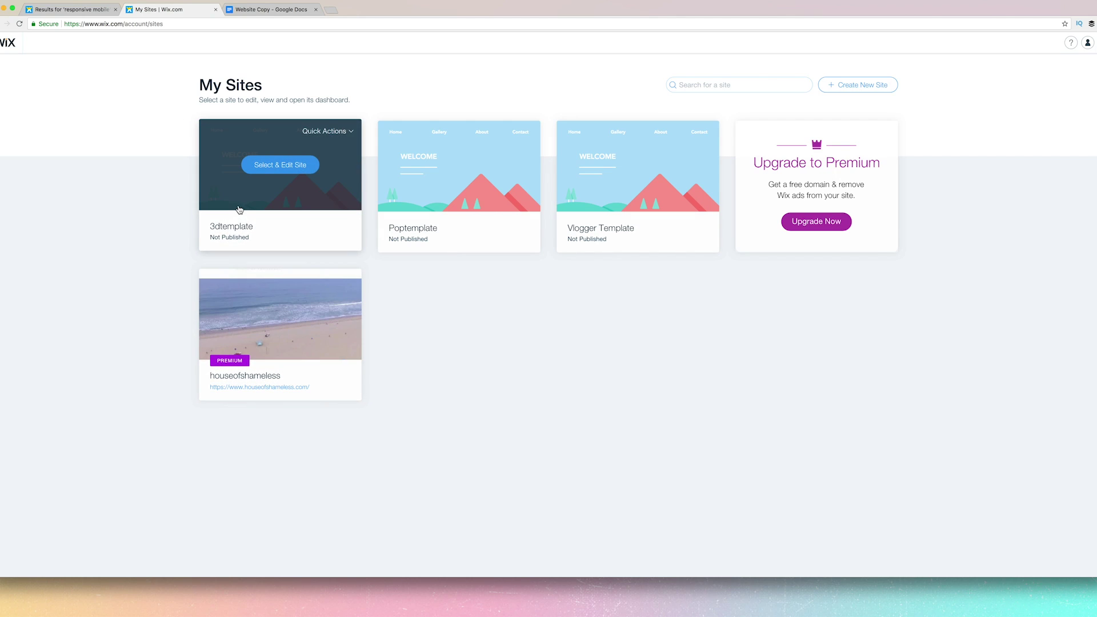
key(ctrl+shift+Tab)
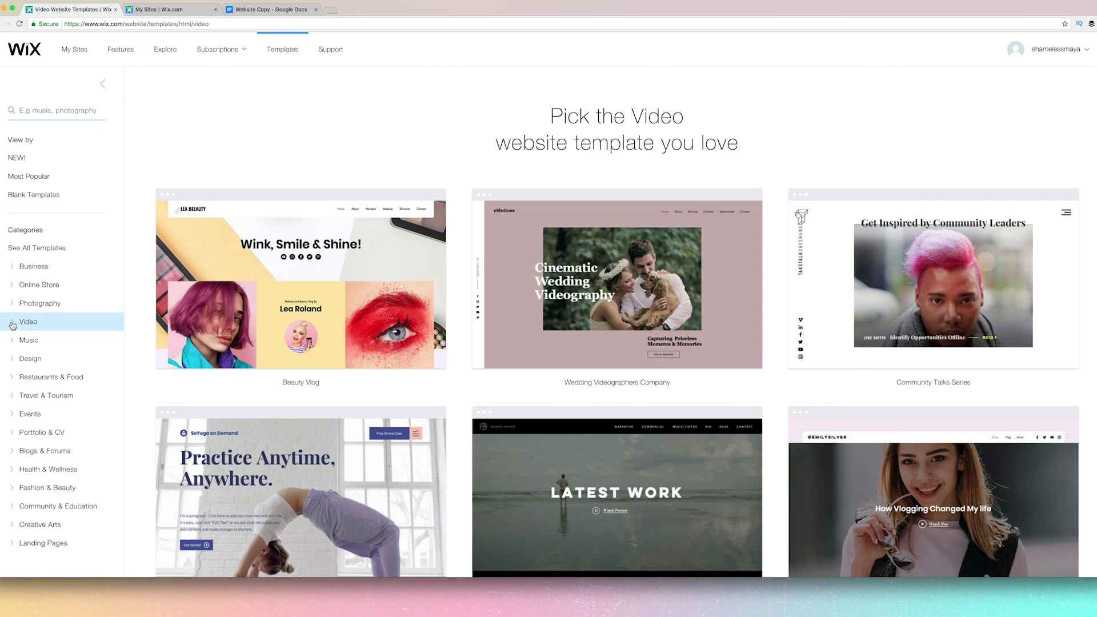
Scroll the video templates grid, glance at My Sites, then go back to the templates gallery.
scroll(951, 338, down, 3)
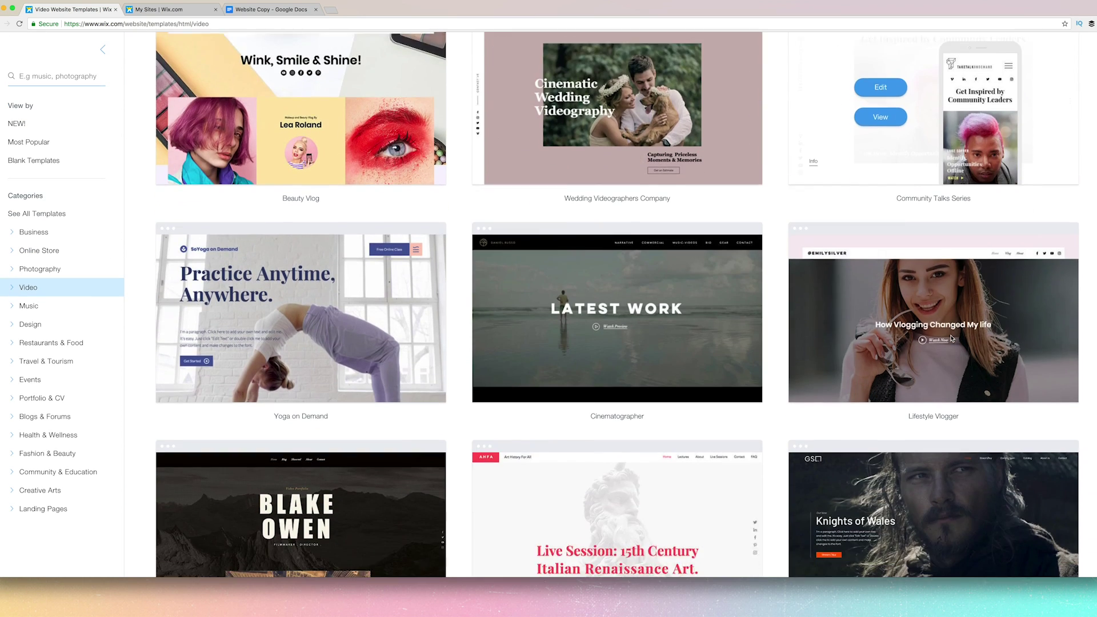
scroll(951, 339, down, 3)
scroll(776, 348, down, 3)
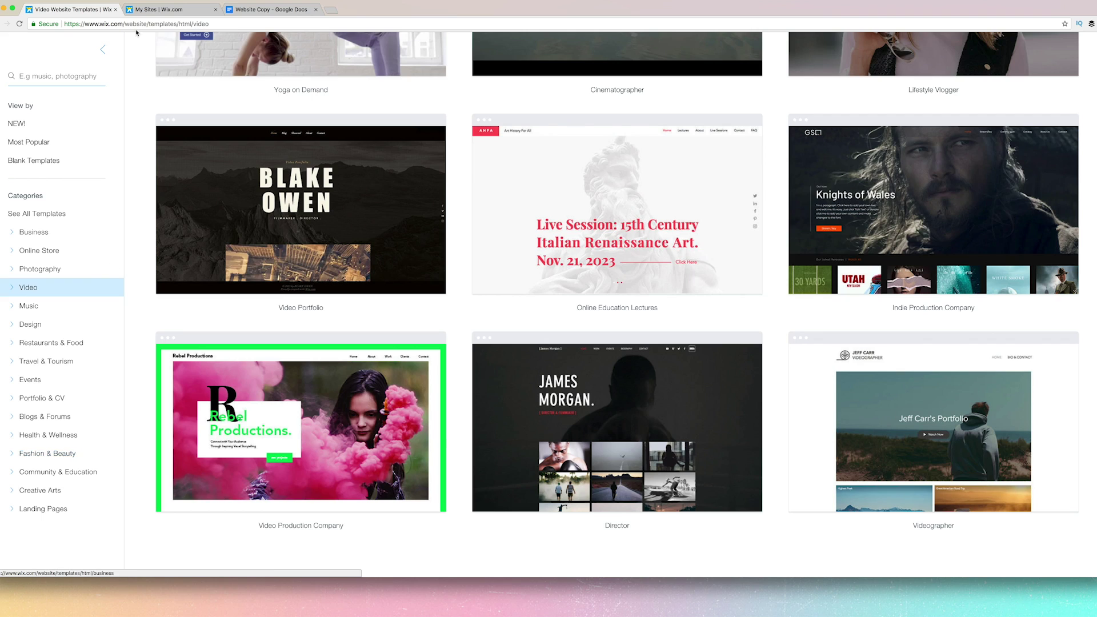
click(166, 10)
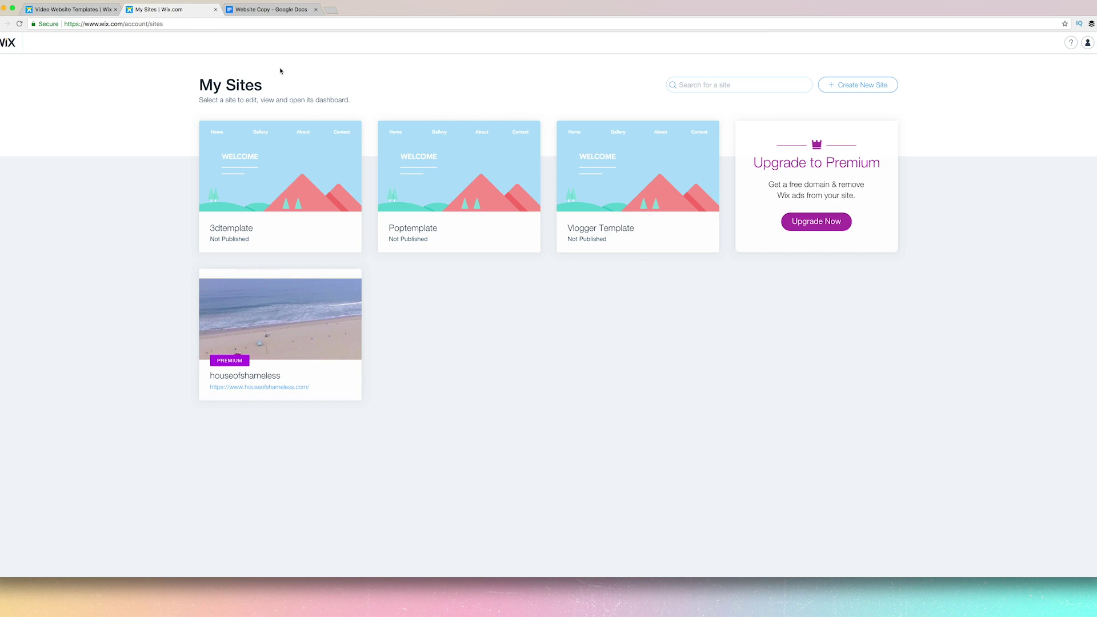
click(73, 10)
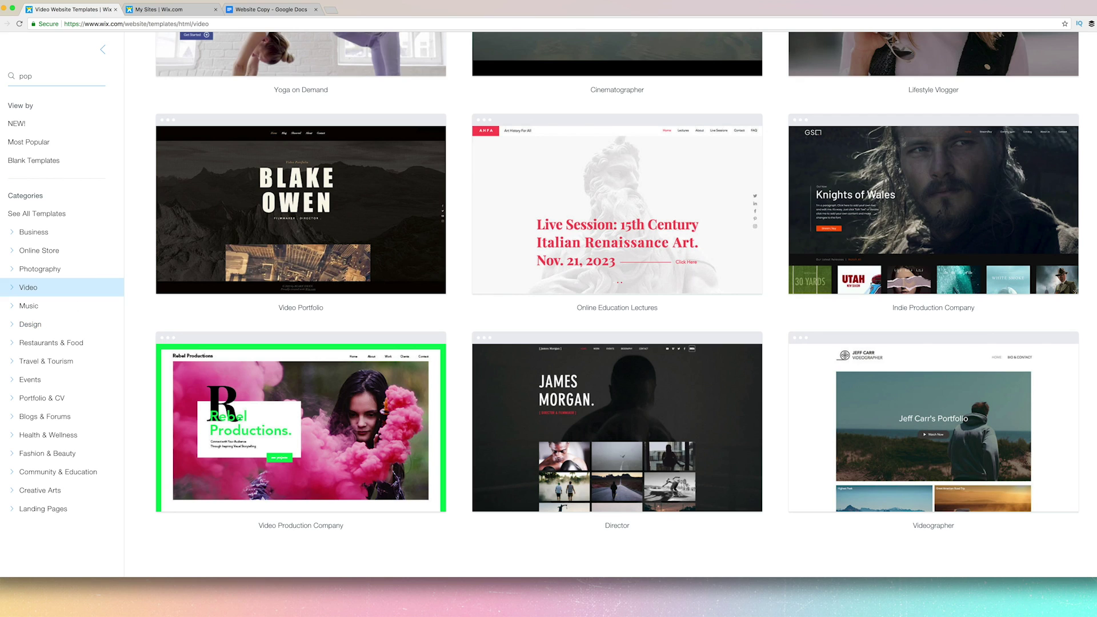
Search templates for 'pop', look over the Pop One Pager preview, and close it.
text(pop)
key(Return)
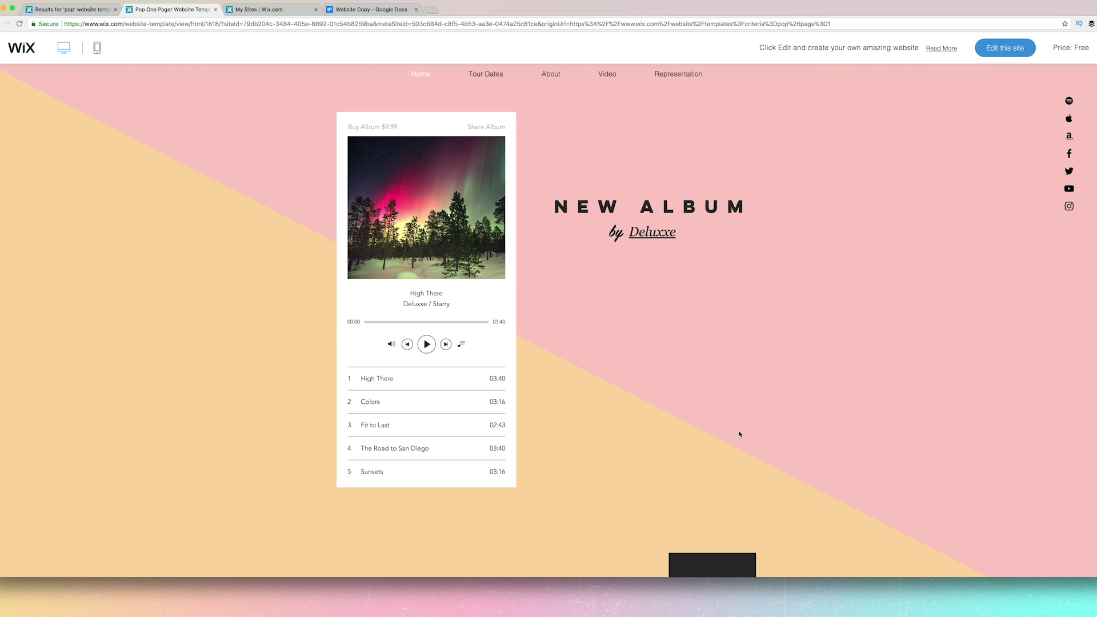
scroll(738, 434, down, 5)
scroll(738, 434, down, 10)
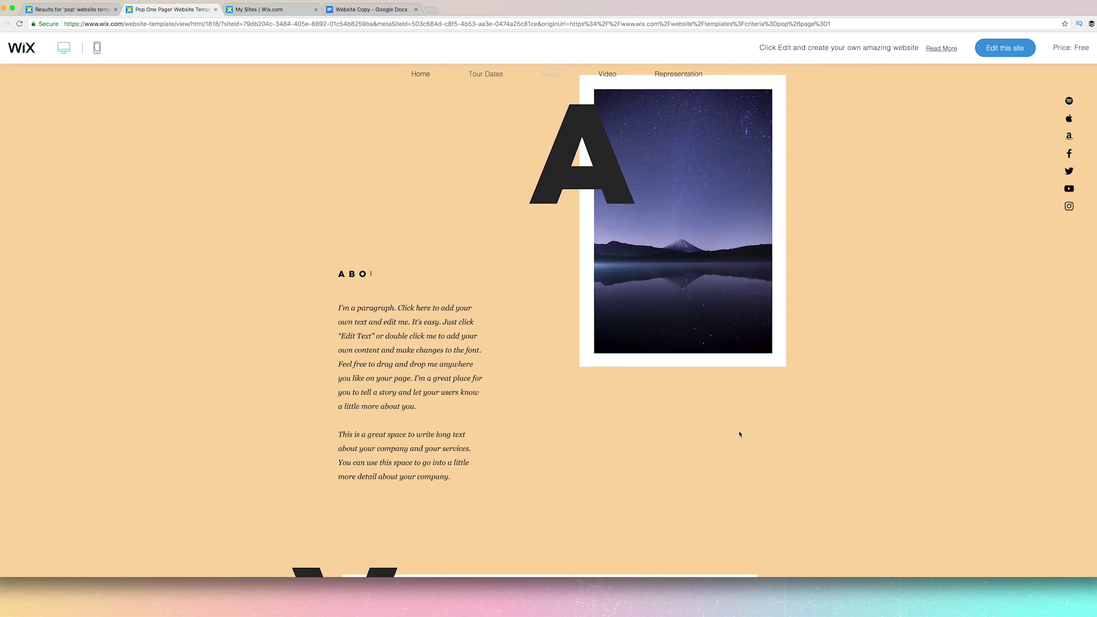
scroll(739, 433, up, 20)
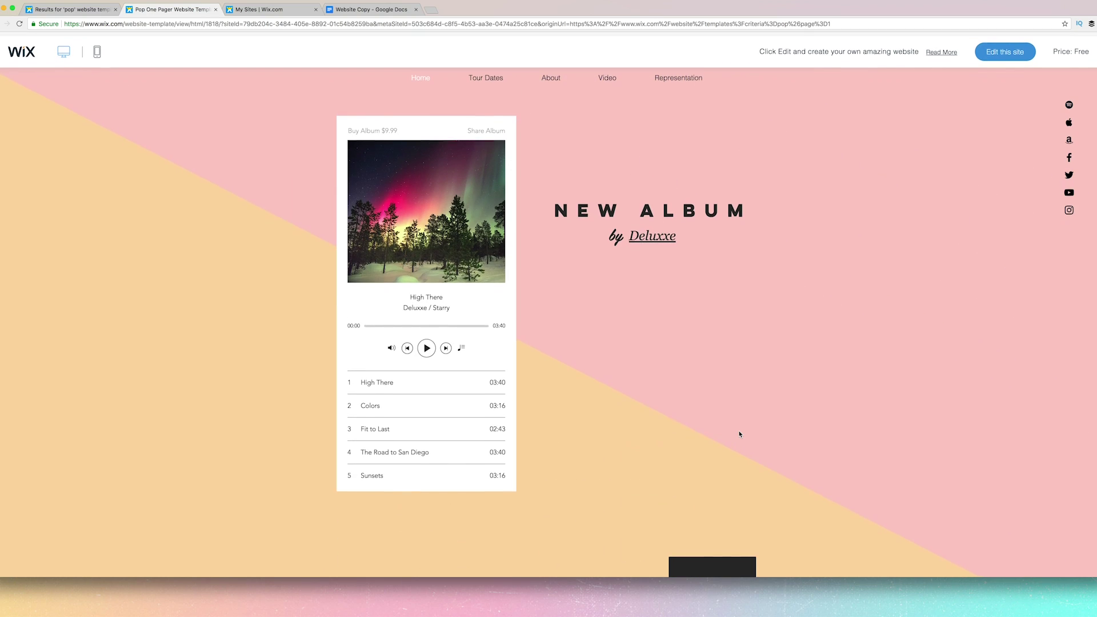
click(216, 10)
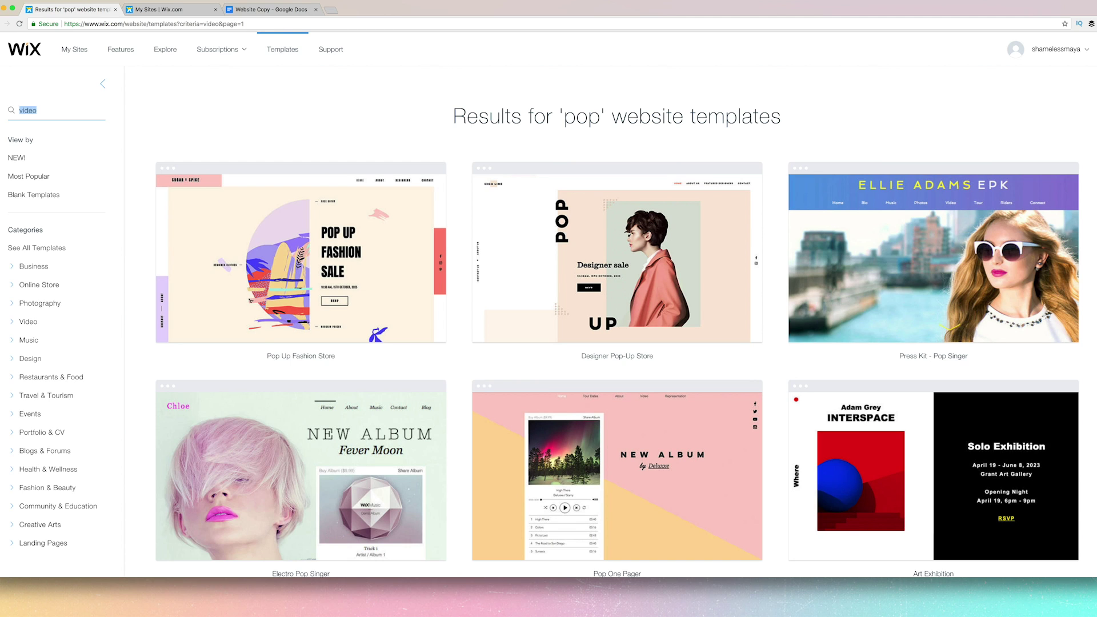
Search for 'vlogger', preview the Personal Vlog template, and close that preview.
text(vlogger)
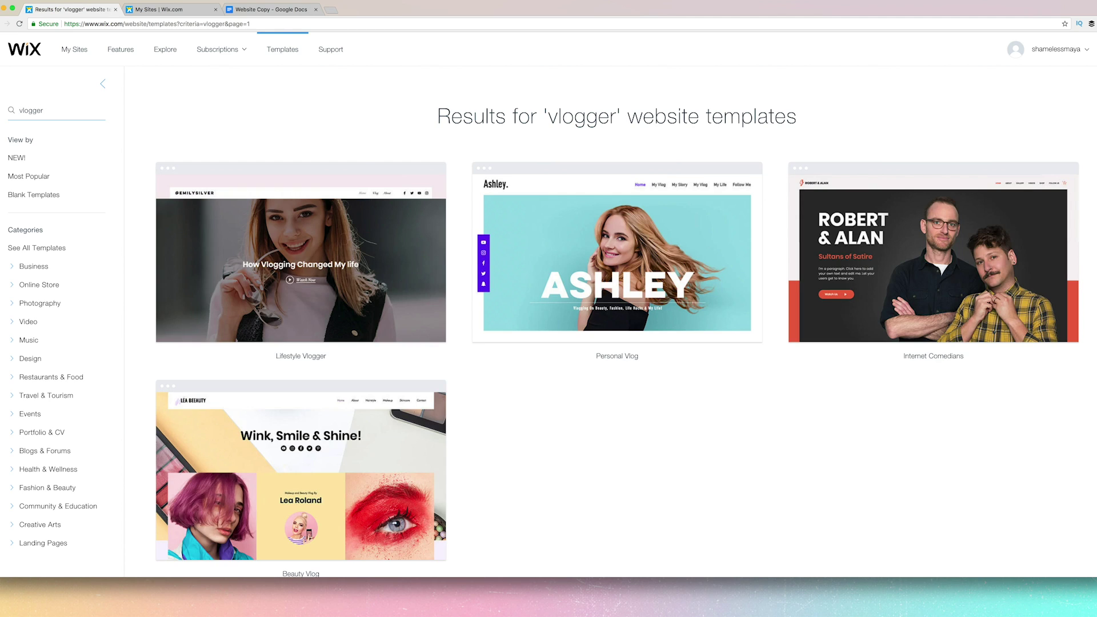
mouse_move(589, 231)
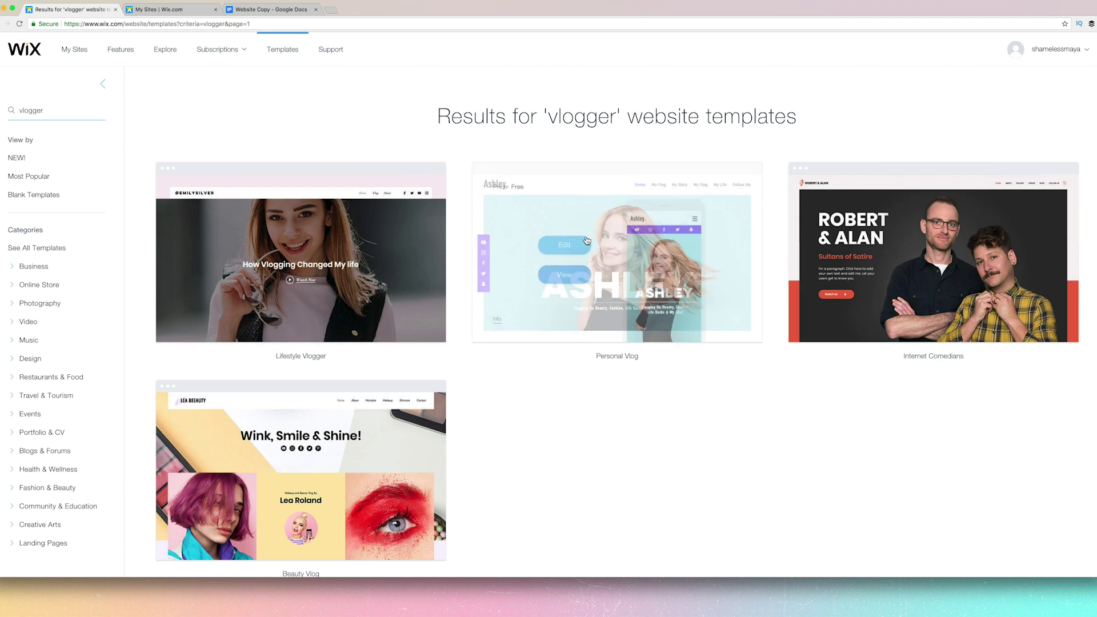
click(562, 284)
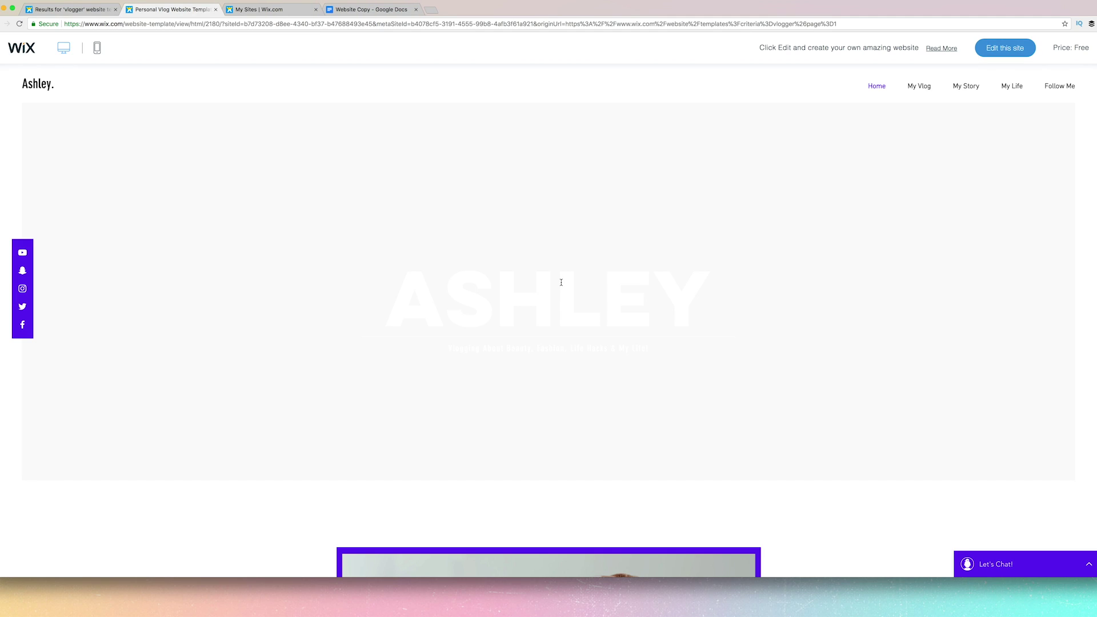
scroll(561, 282, down, 8)
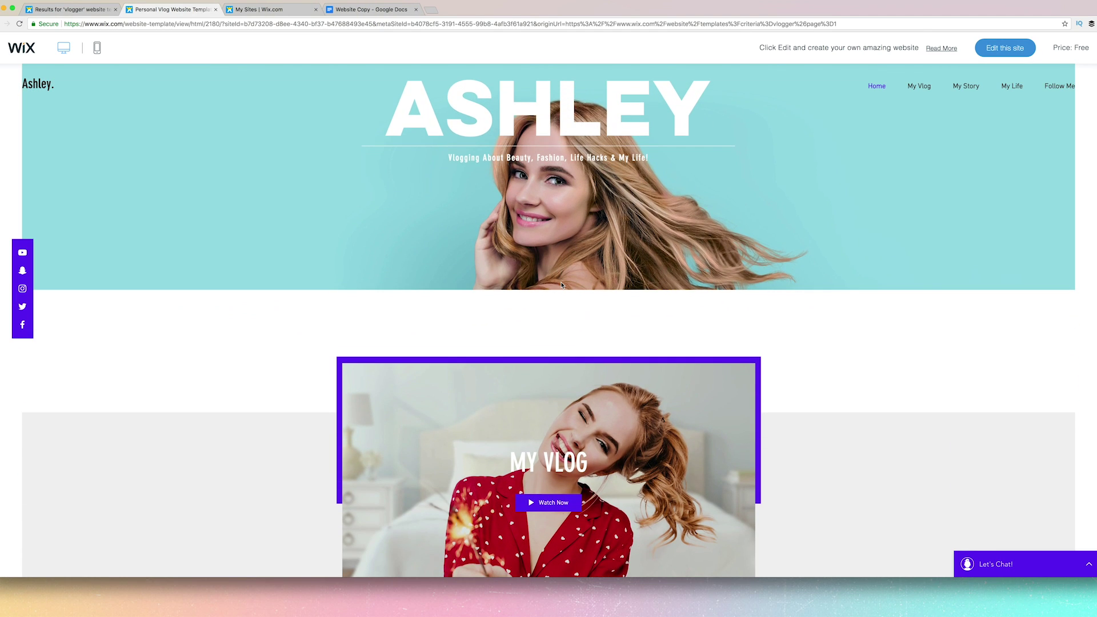
scroll(562, 283, up, 7)
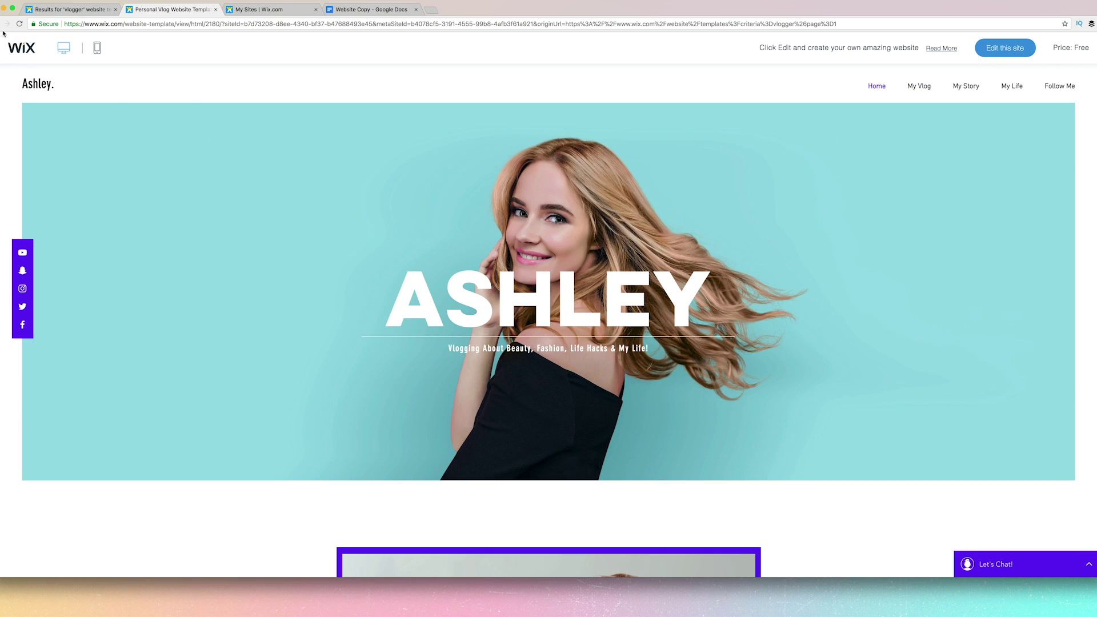
key(super+w)
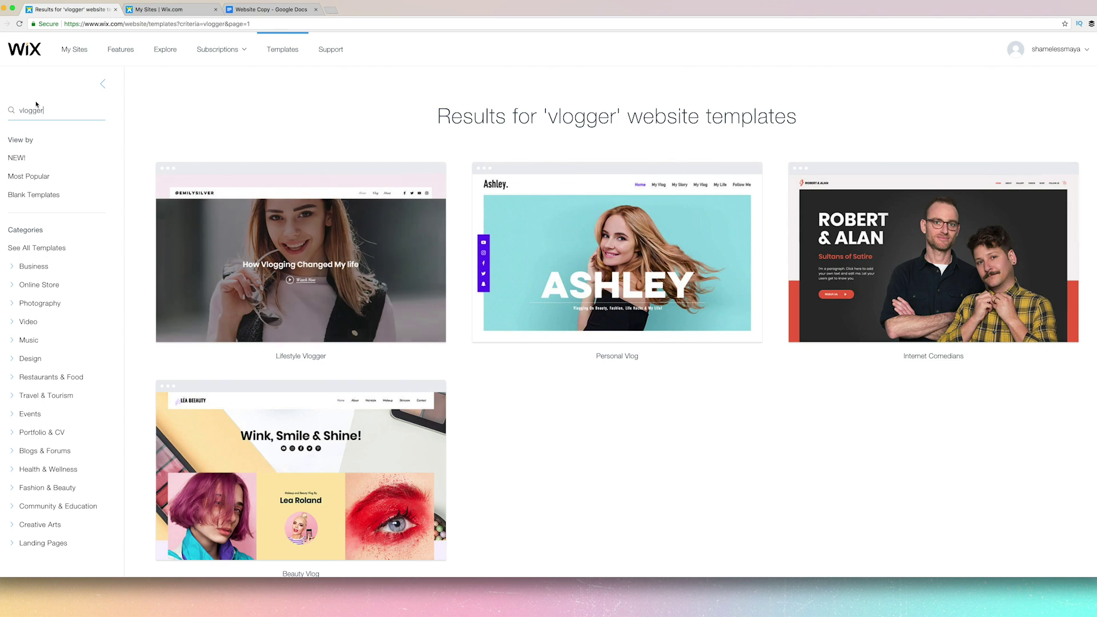
text(3d)
key(Return)
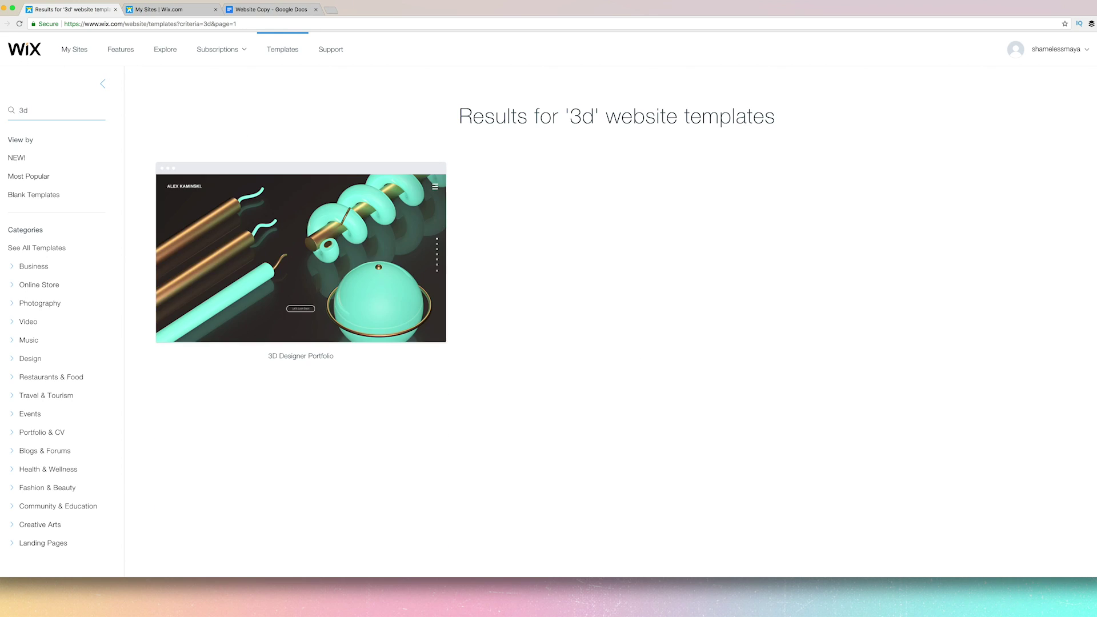
click(246, 275)
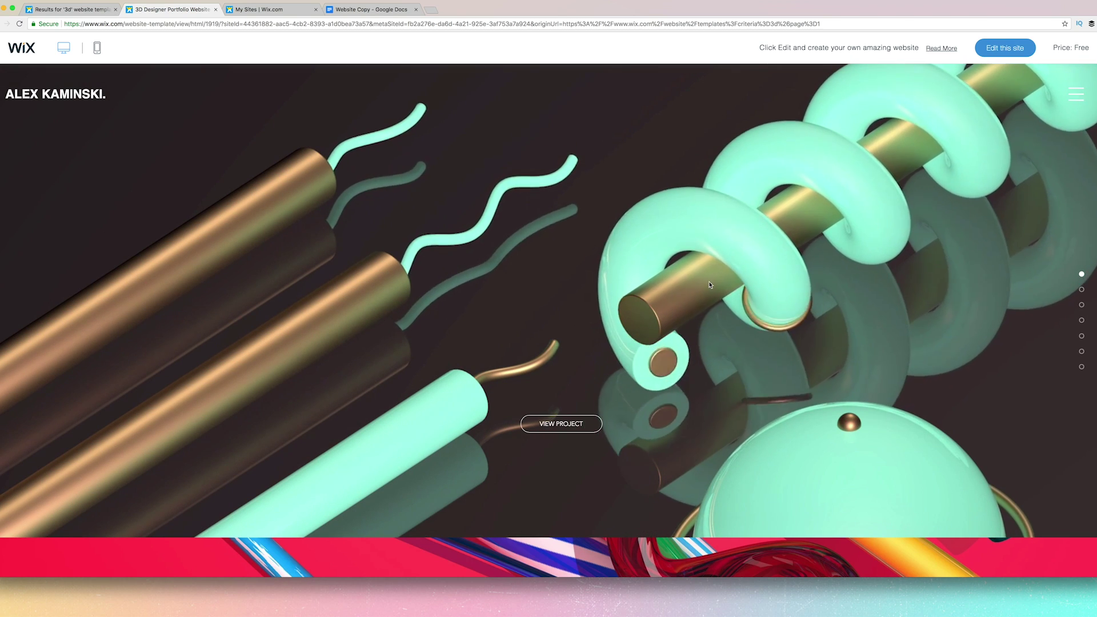
scroll(592, 273, down, 3)
scroll(592, 273, down, 7)
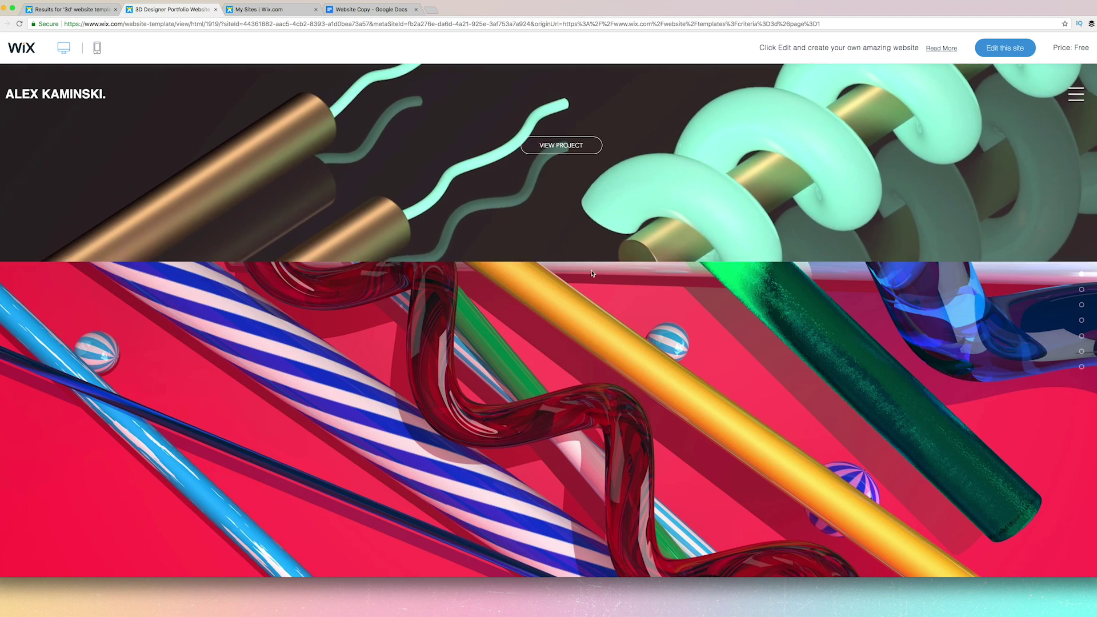
scroll(590, 274, up, 10)
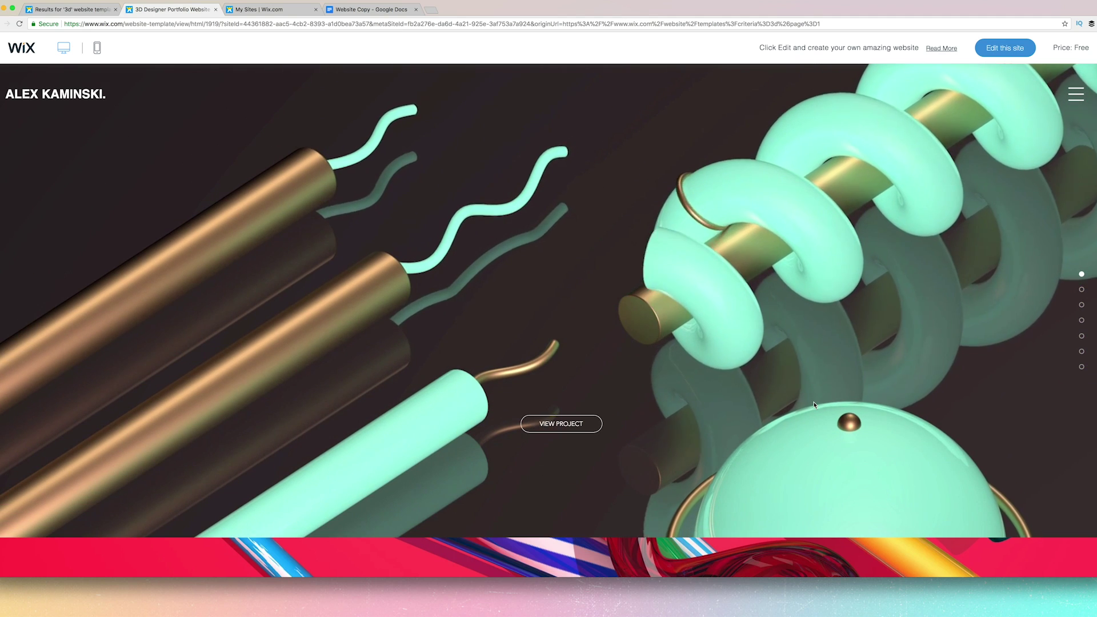
scroll(711, 348, down, 5)
scroll(711, 348, down, 2)
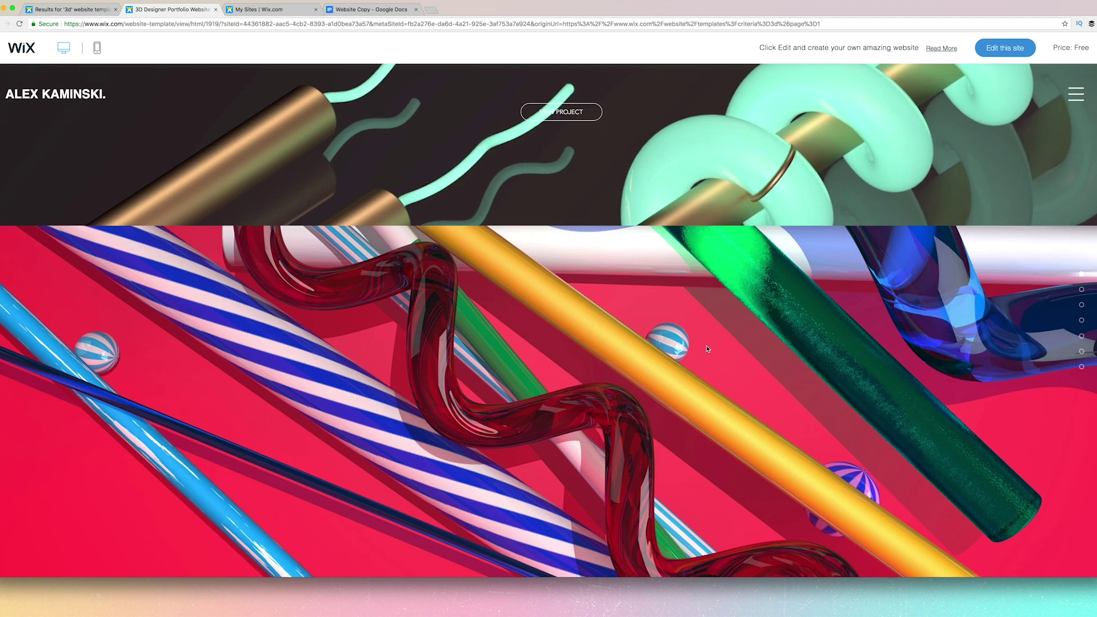
scroll(610, 244, up, 4)
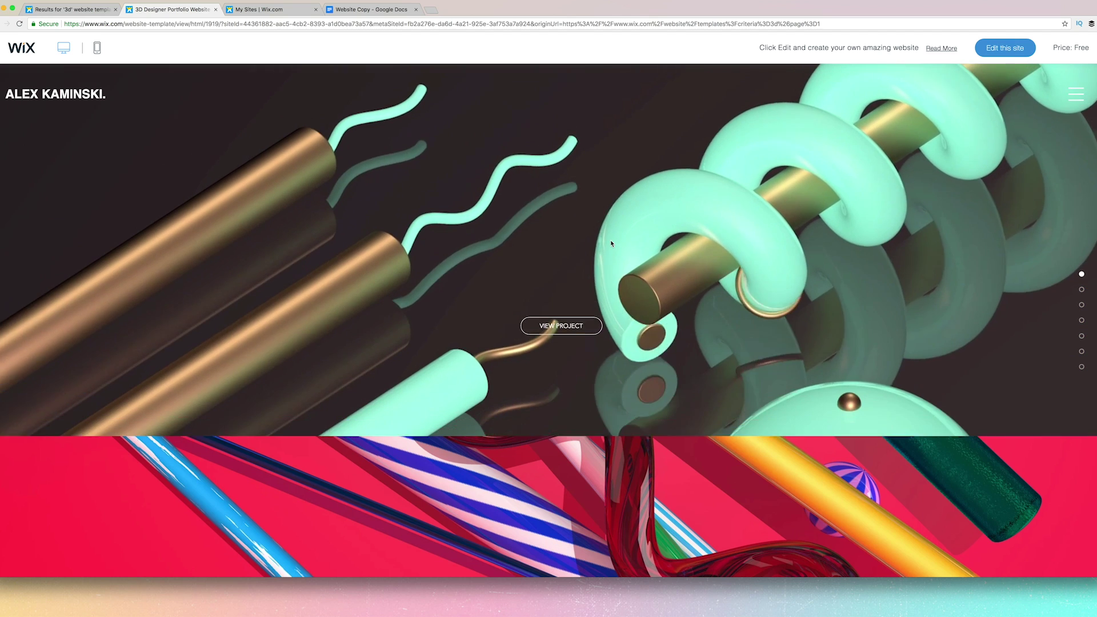
scroll(611, 243, down, 7)
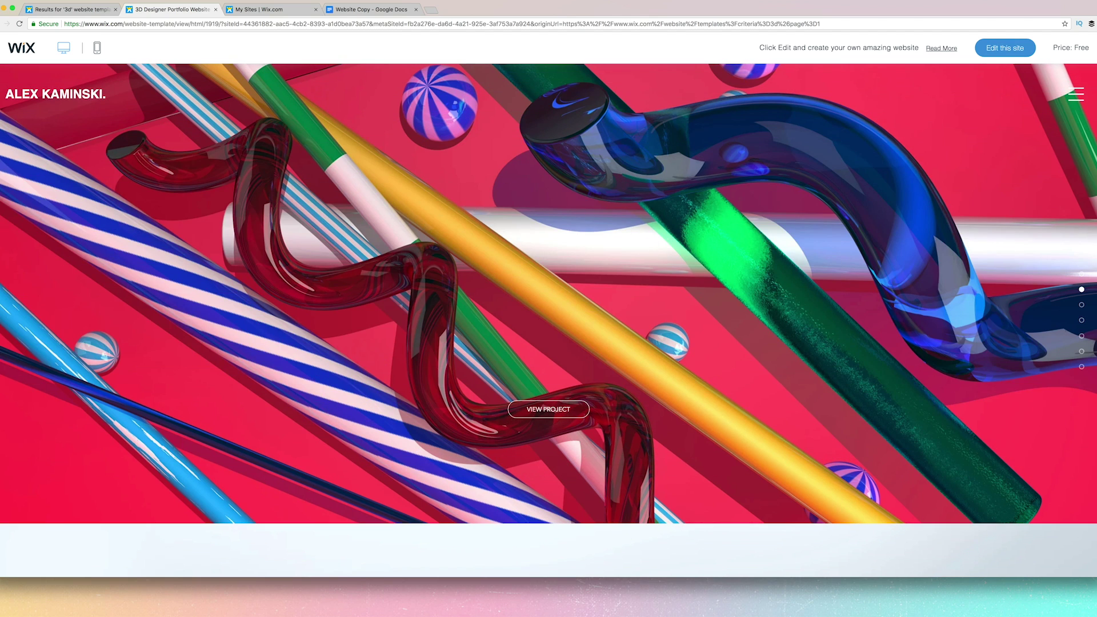
scroll(508, 215, down, 5)
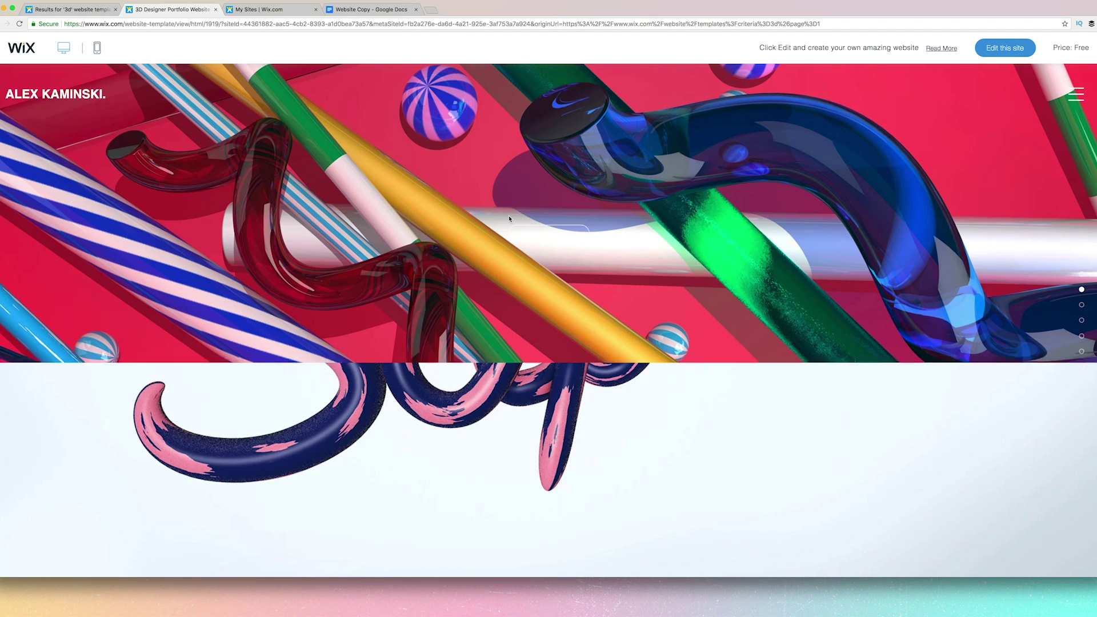
scroll(509, 219, down, 2)
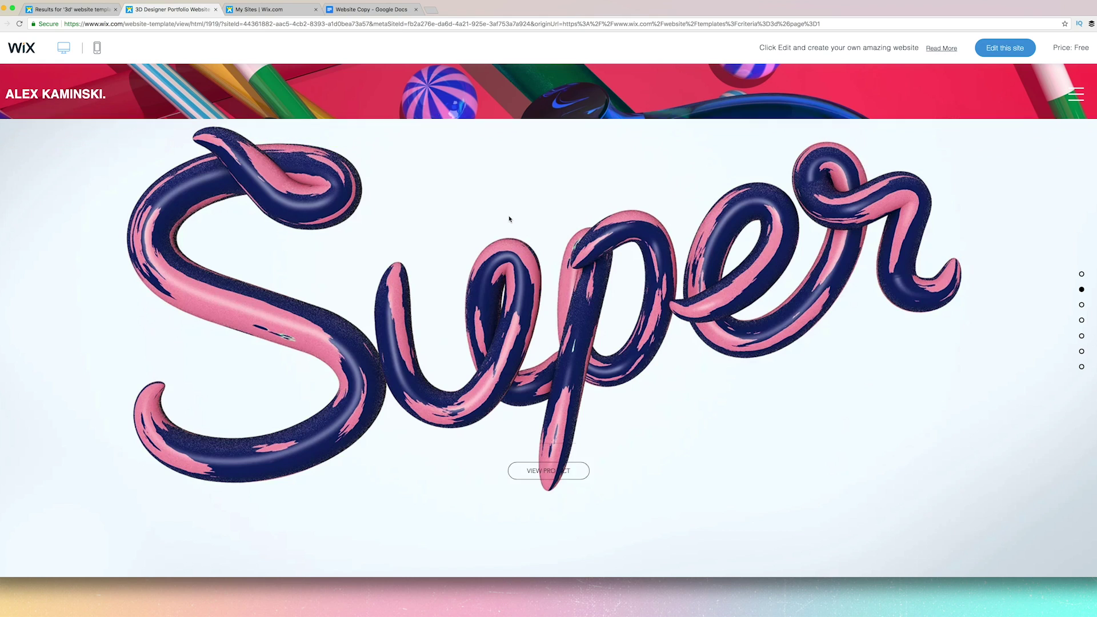
scroll(509, 219, down, 6)
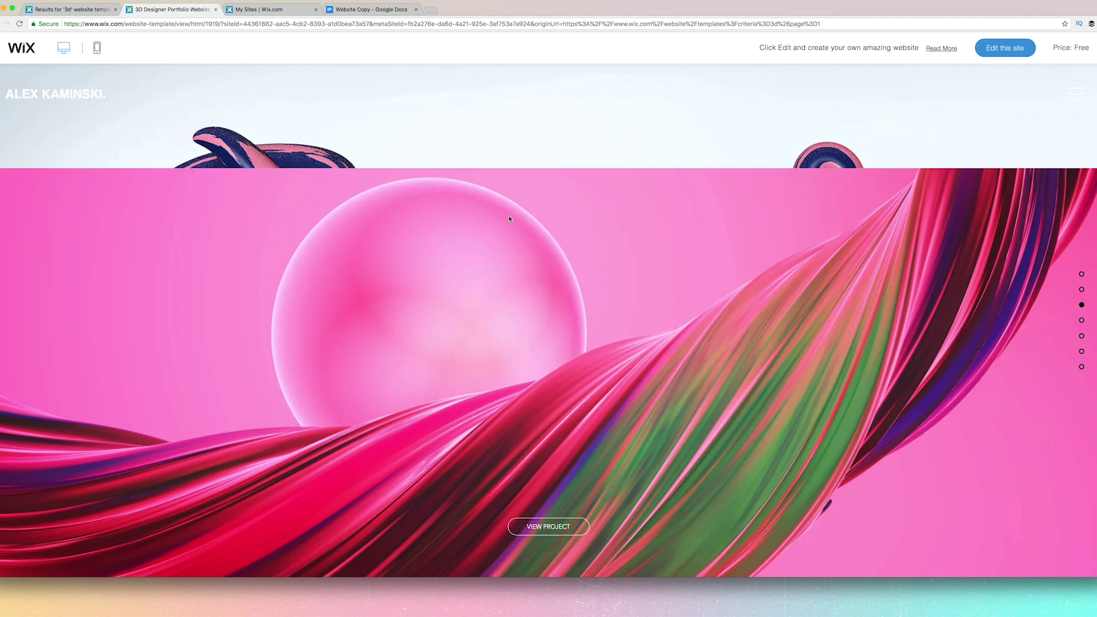
scroll(508, 219, down, 6)
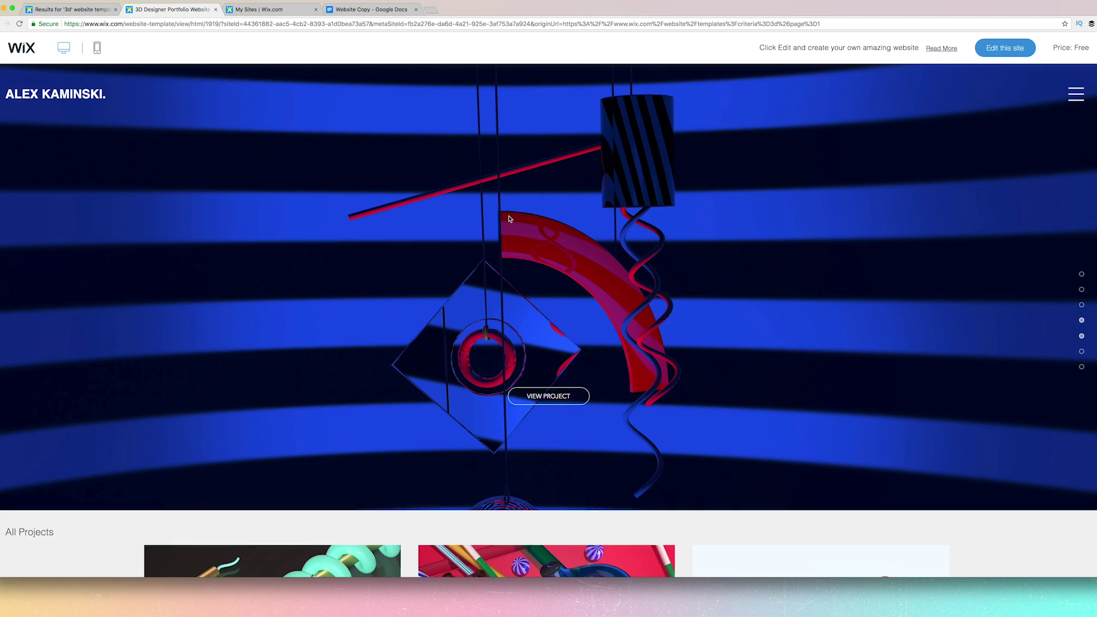
scroll(510, 218, down, 6)
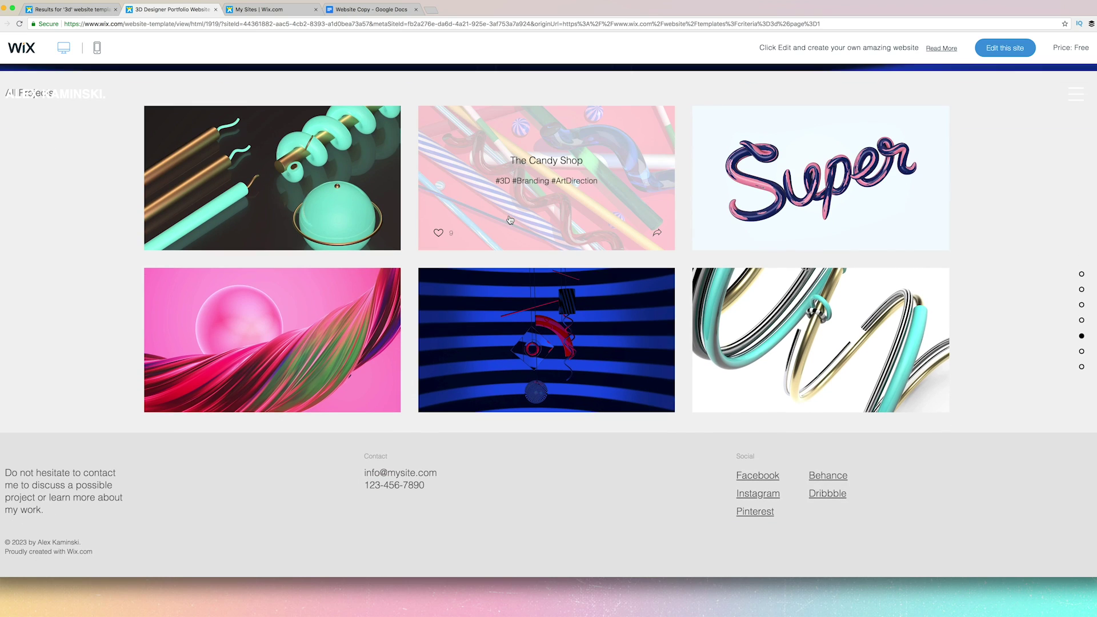
scroll(649, 253, up, 5)
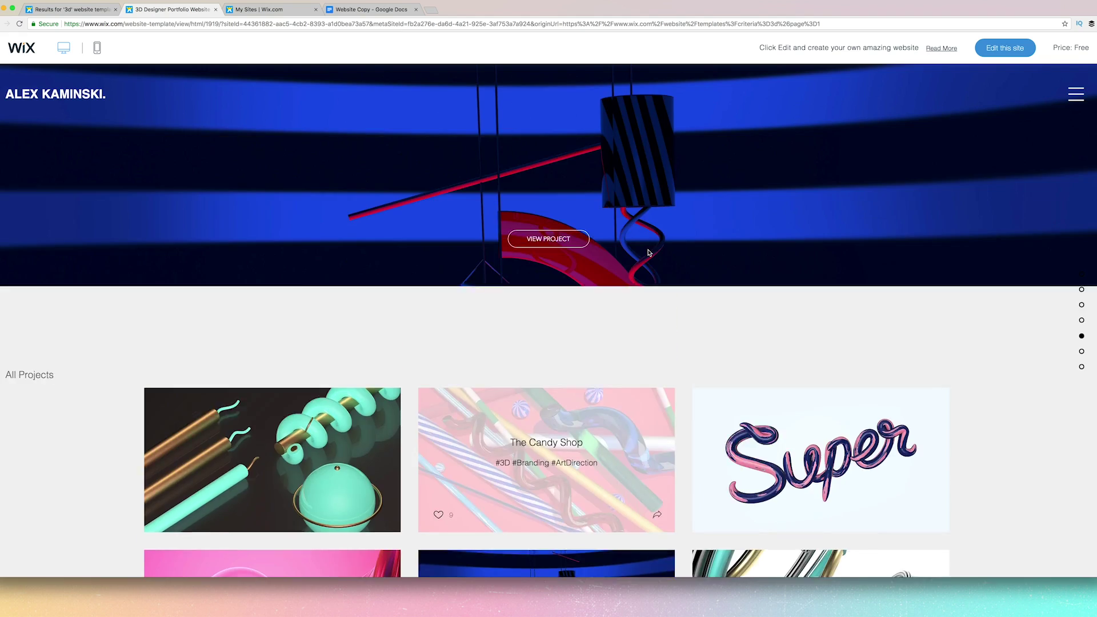
scroll(648, 252, up, 1)
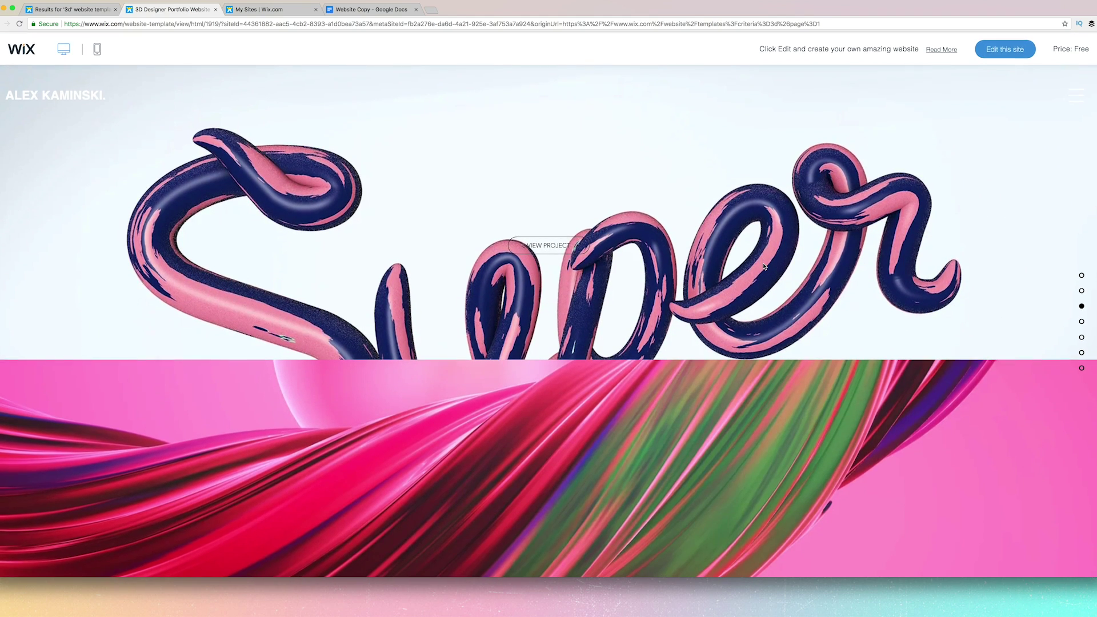
scroll(764, 266, up, 5)
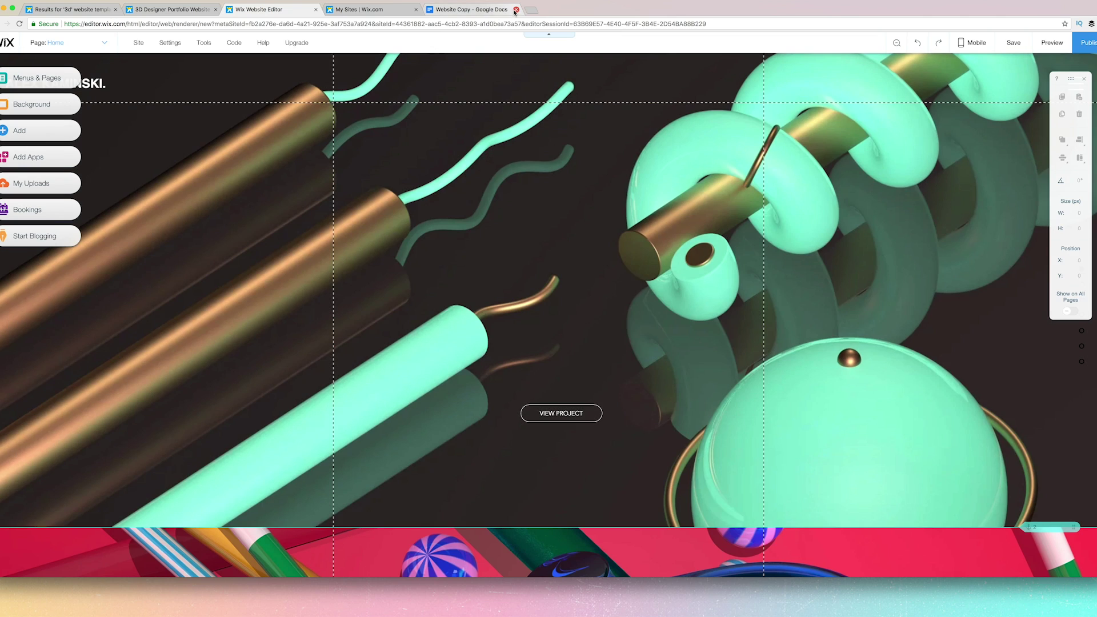
click(472, 13)
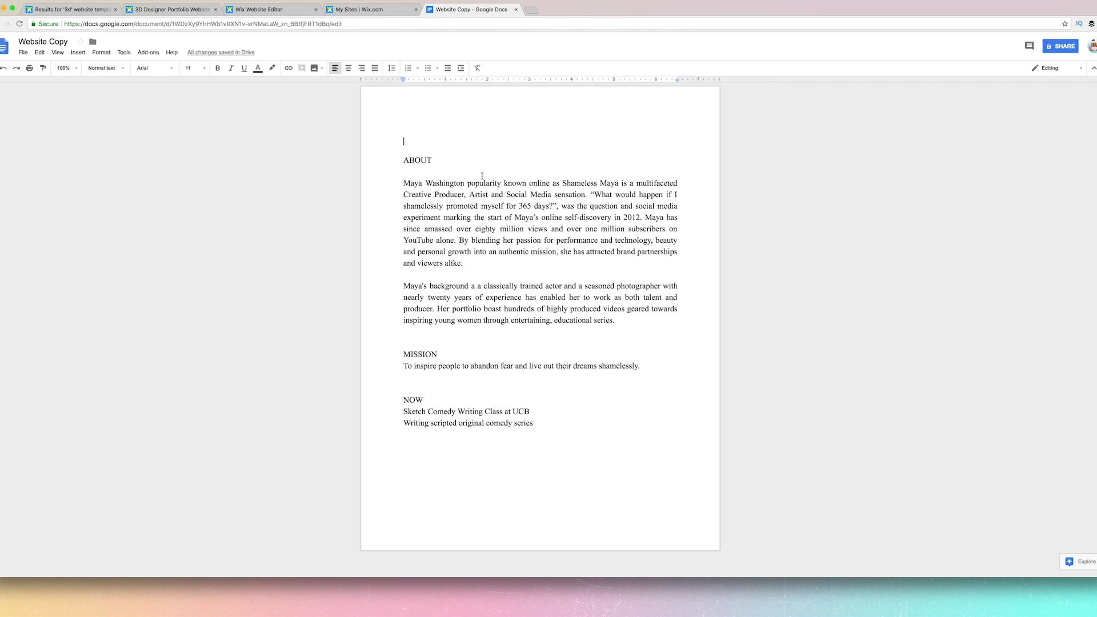
drag(405, 186, 480, 381)
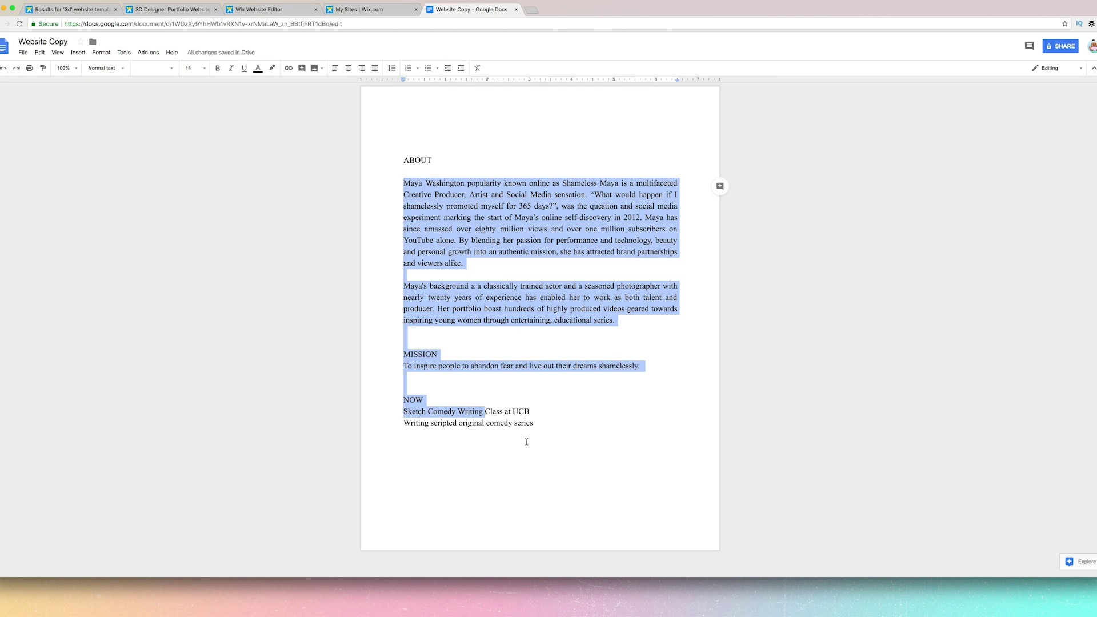
click(529, 177)
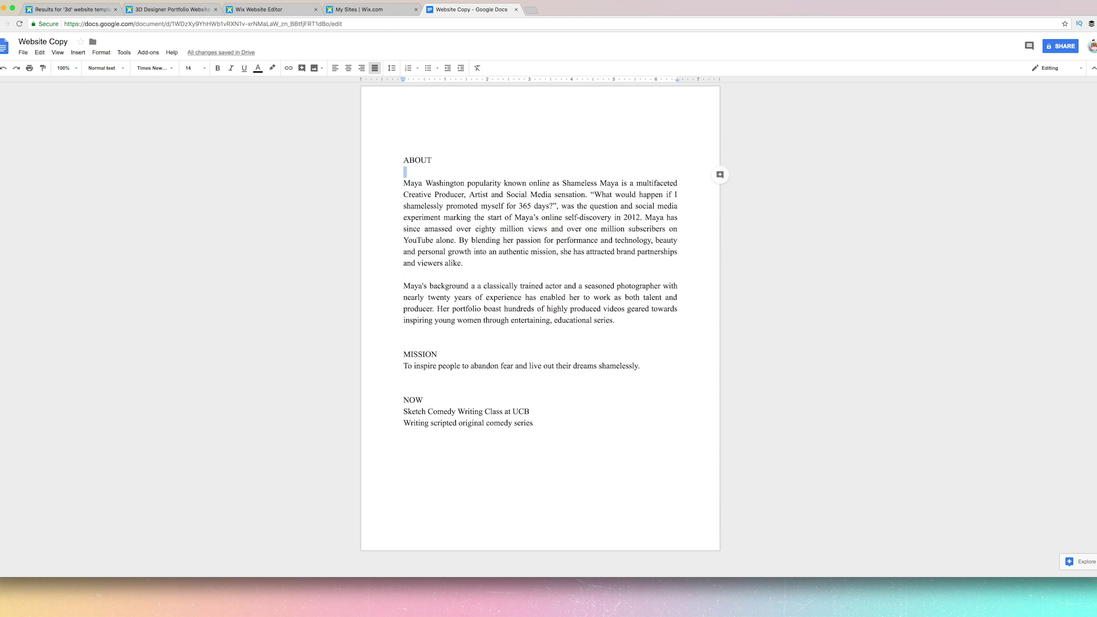
click(362, 11)
click(289, 12)
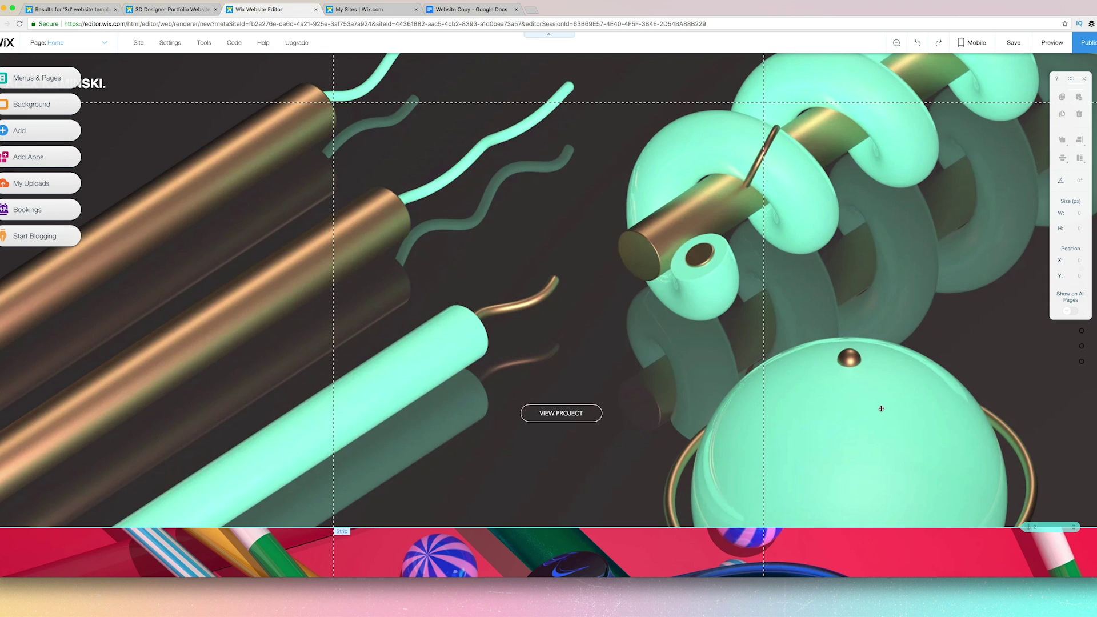
Open pinterest.com in a new tab, browse the profile's boards, then return to My Sites.
key(ctrl+t)
text(pinterest.com)
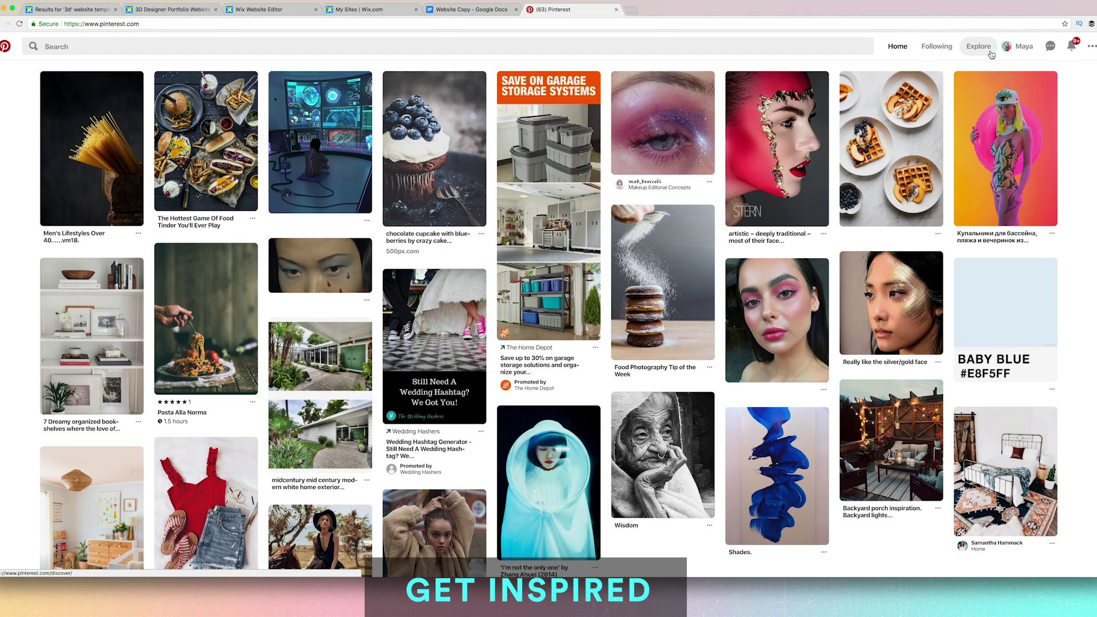
click(1011, 49)
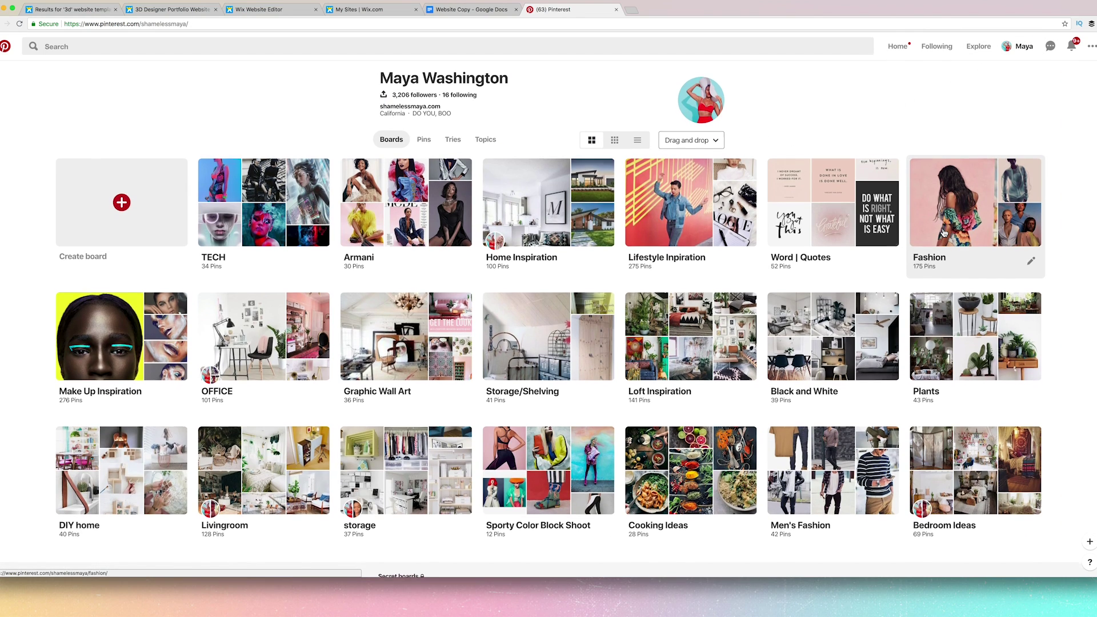
scroll(944, 232, down, 3)
scroll(944, 233, down, 6)
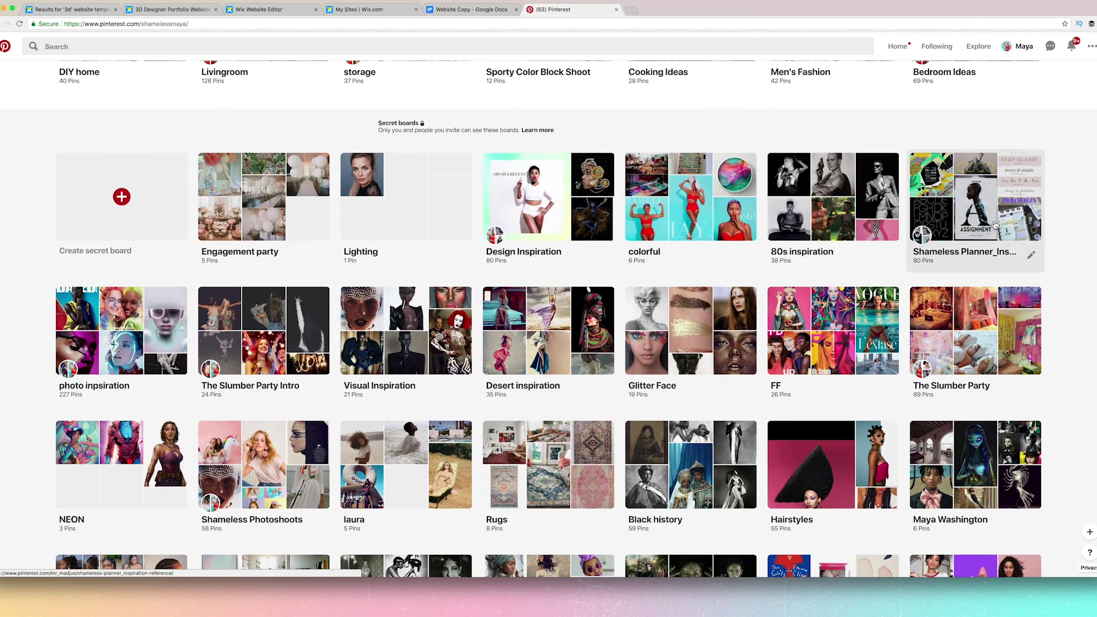
scroll(995, 226, down, 3)
scroll(994, 226, up, 10)
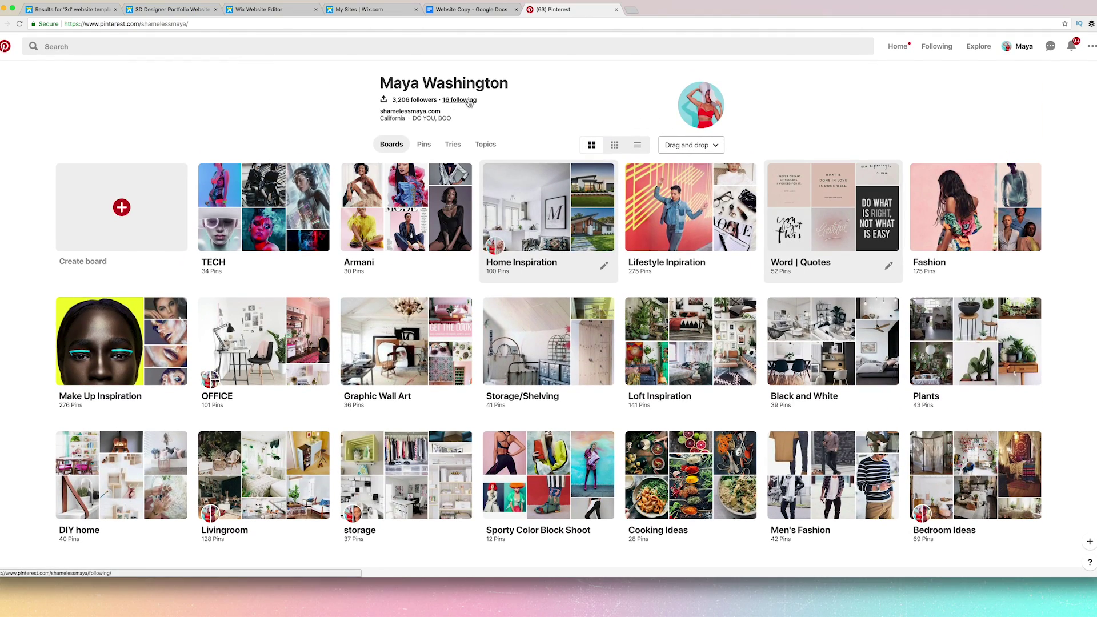
click(378, 11)
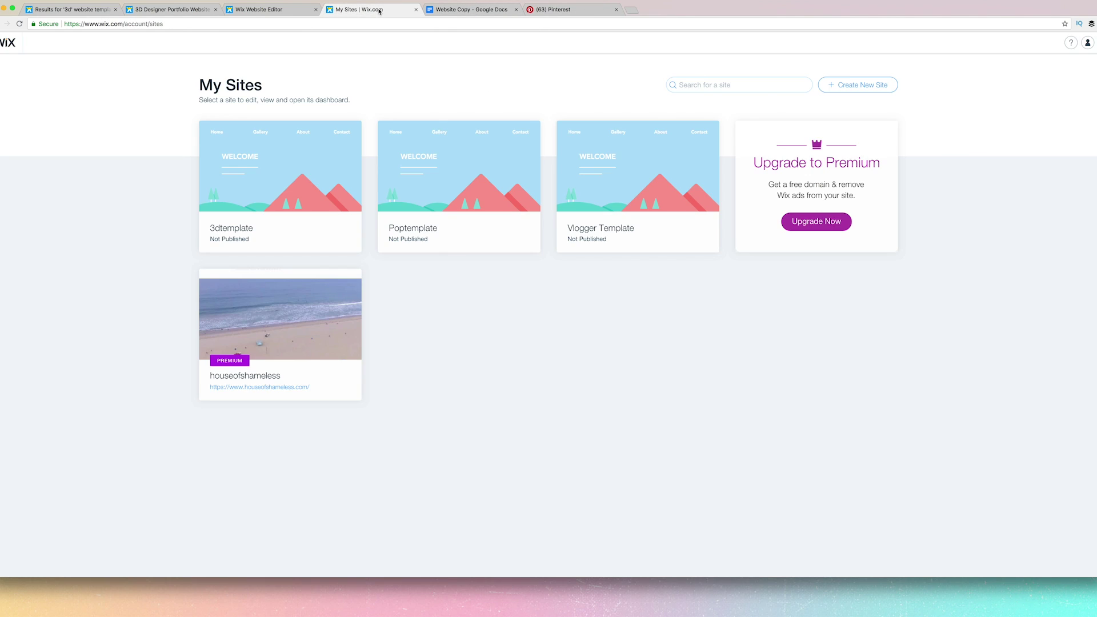
Load krissdidit.com in a new tab, scroll through it, and go back to My Sites.
key(ctrl+t)
text(k\)
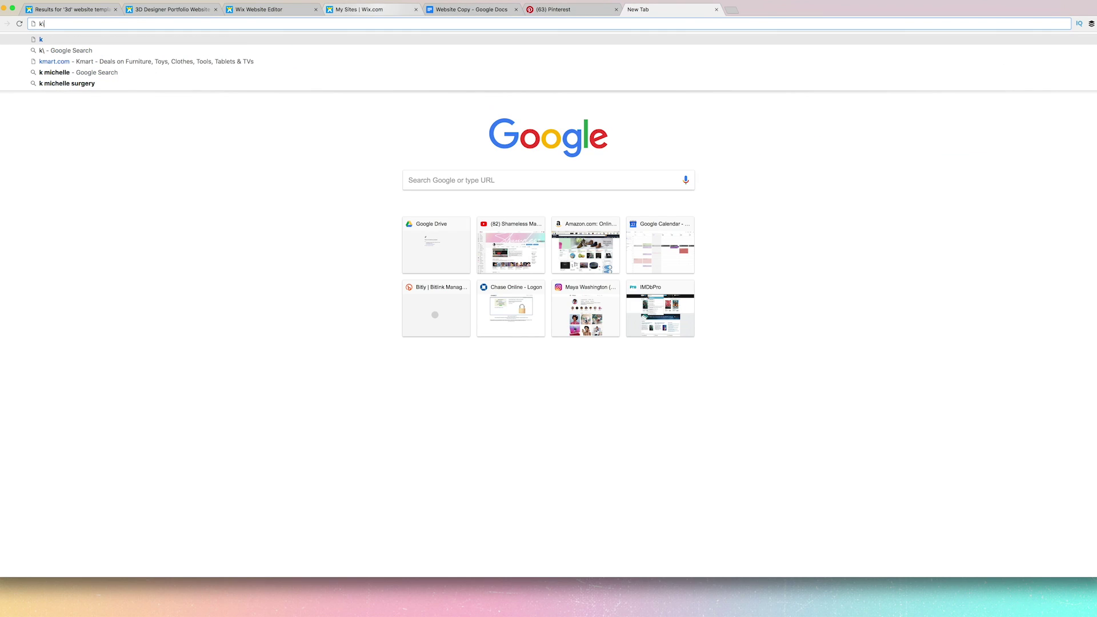
key(BackSpace)
text(r)
key(Return)
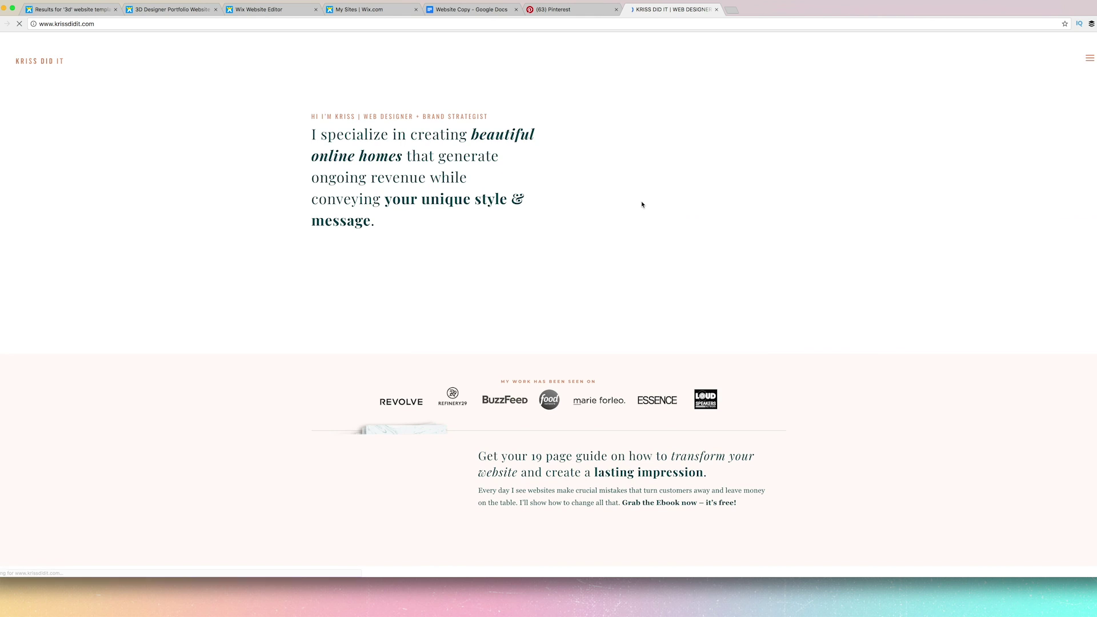
scroll(865, 229, down, 10)
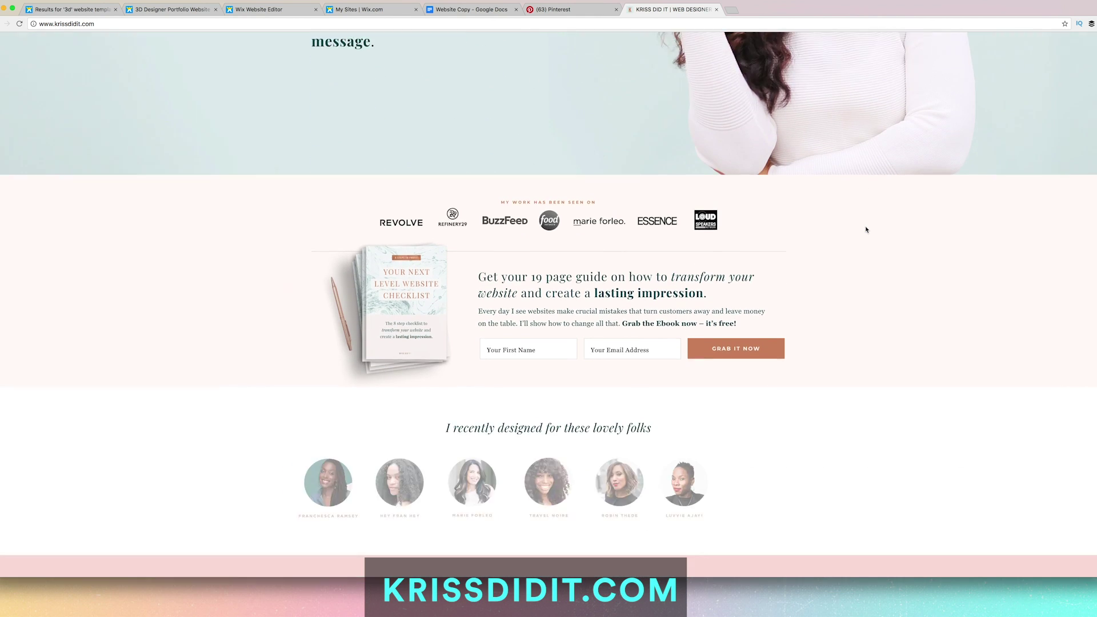
scroll(866, 230, down, 12)
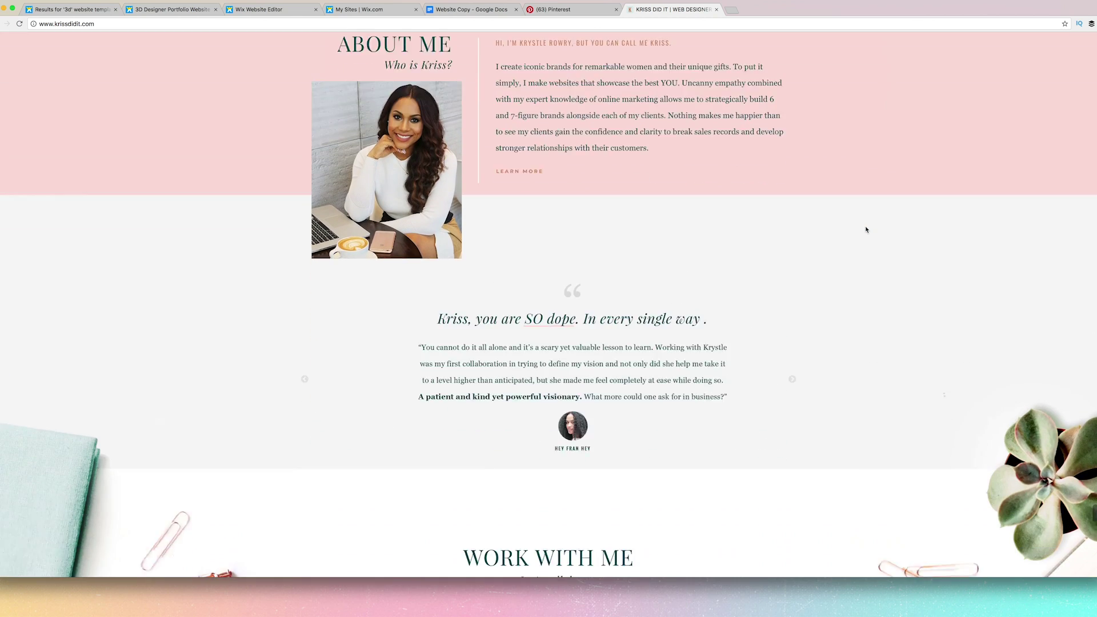
scroll(865, 229, down, 5)
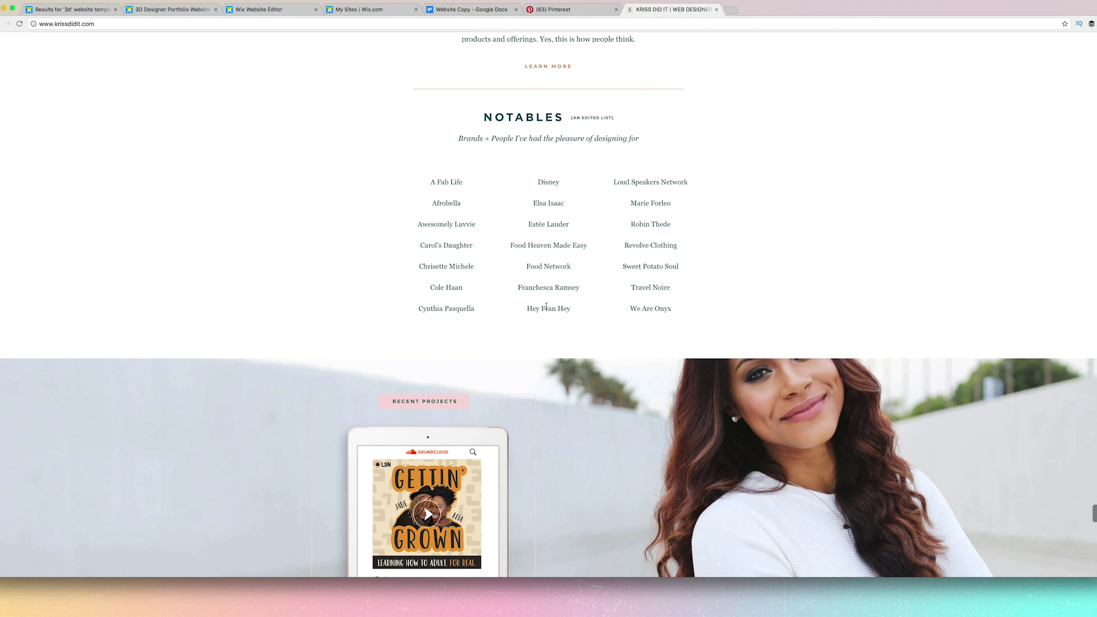
scroll(546, 306, up, 15)
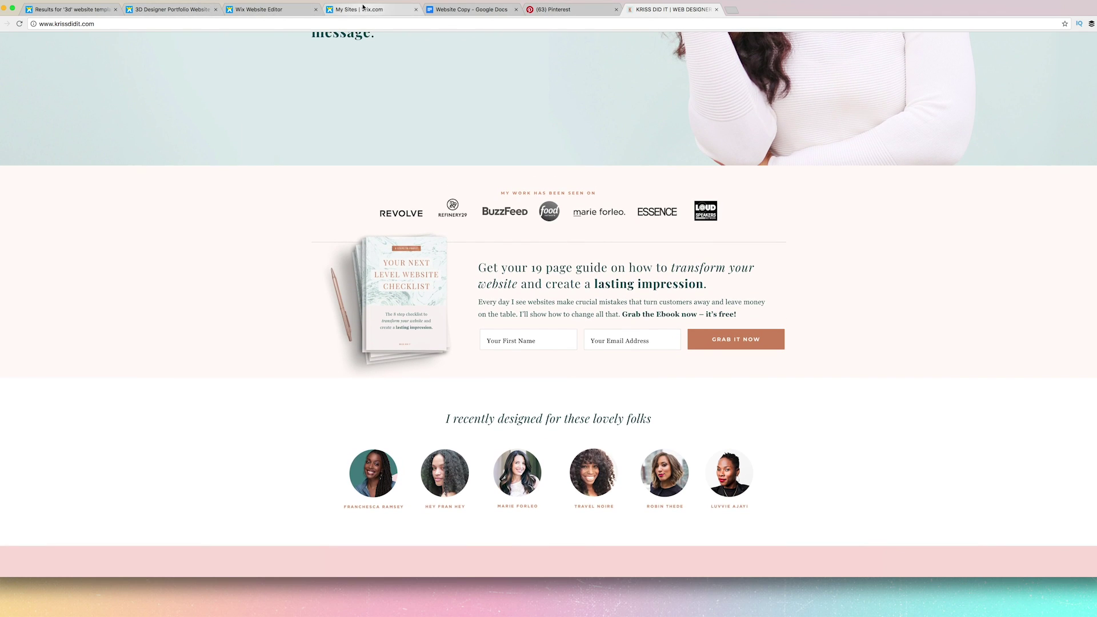
click(361, 8)
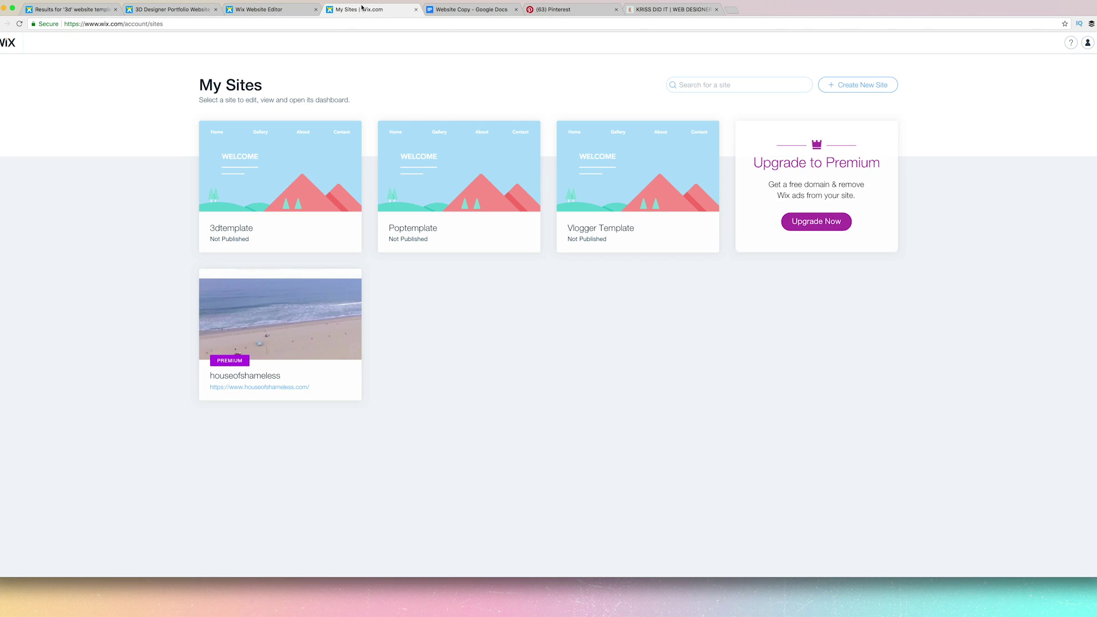
Back in the editor, set the top hero strip background to the first My Videos clip.
click(266, 10)
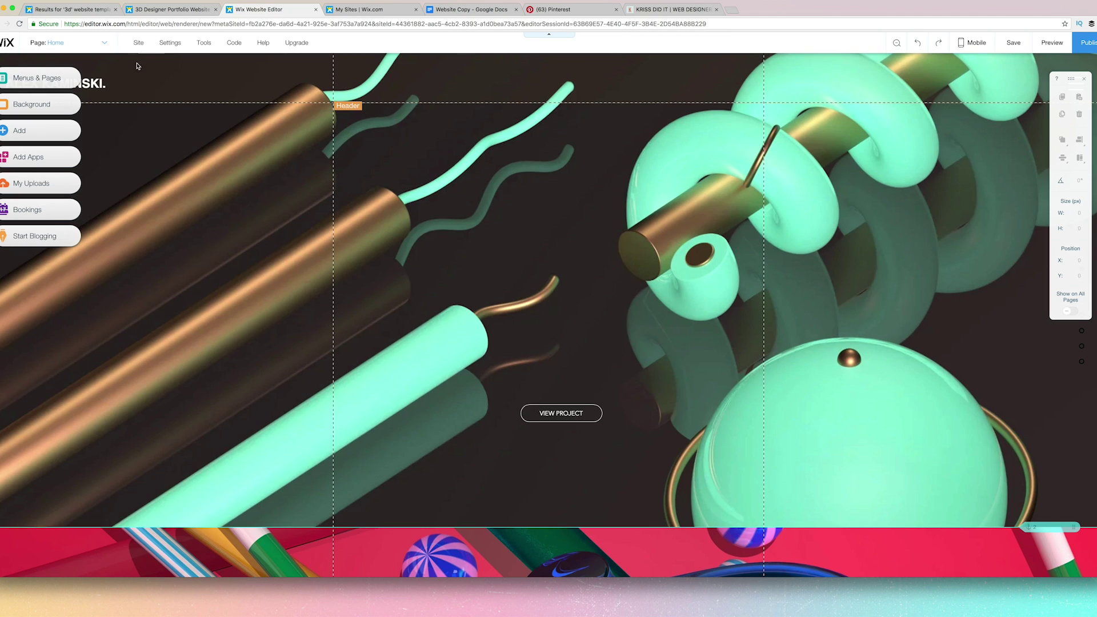
click(140, 150)
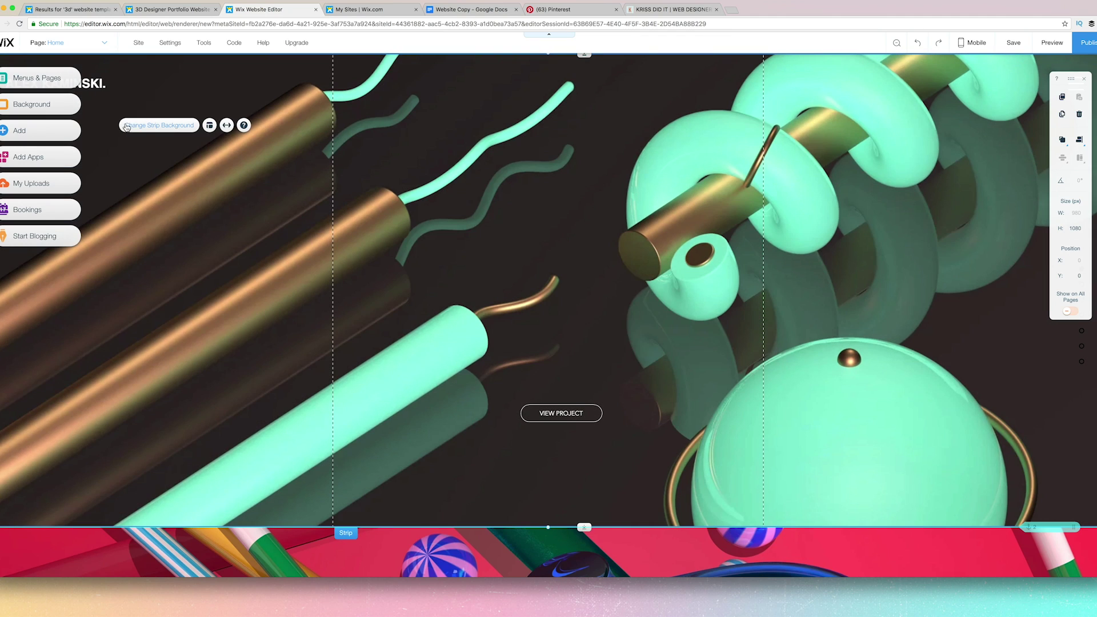
click(142, 128)
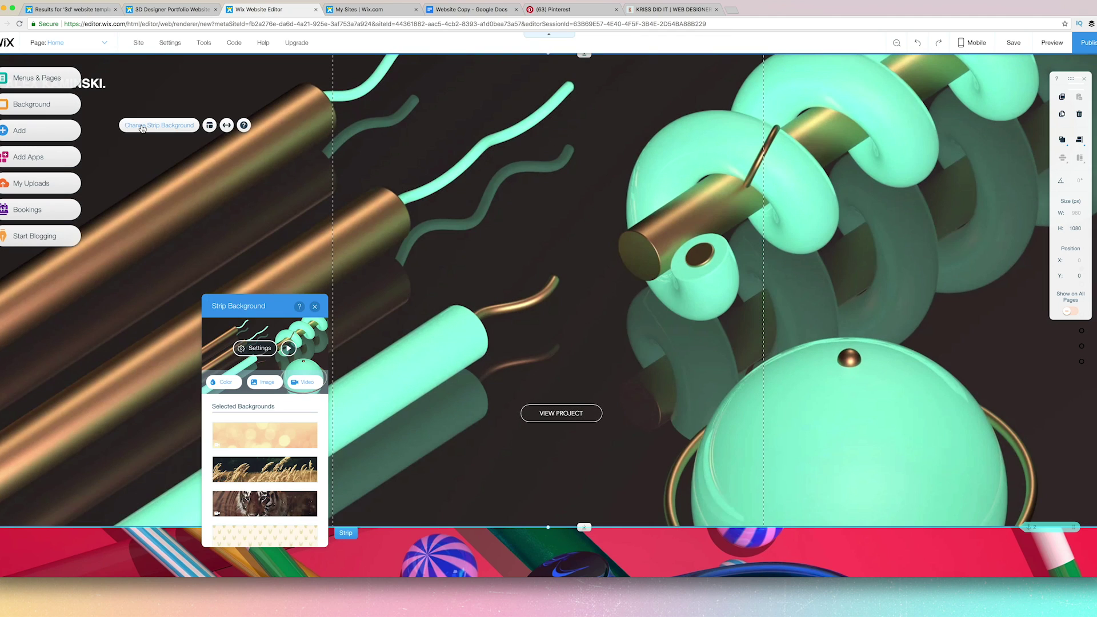
click(311, 386)
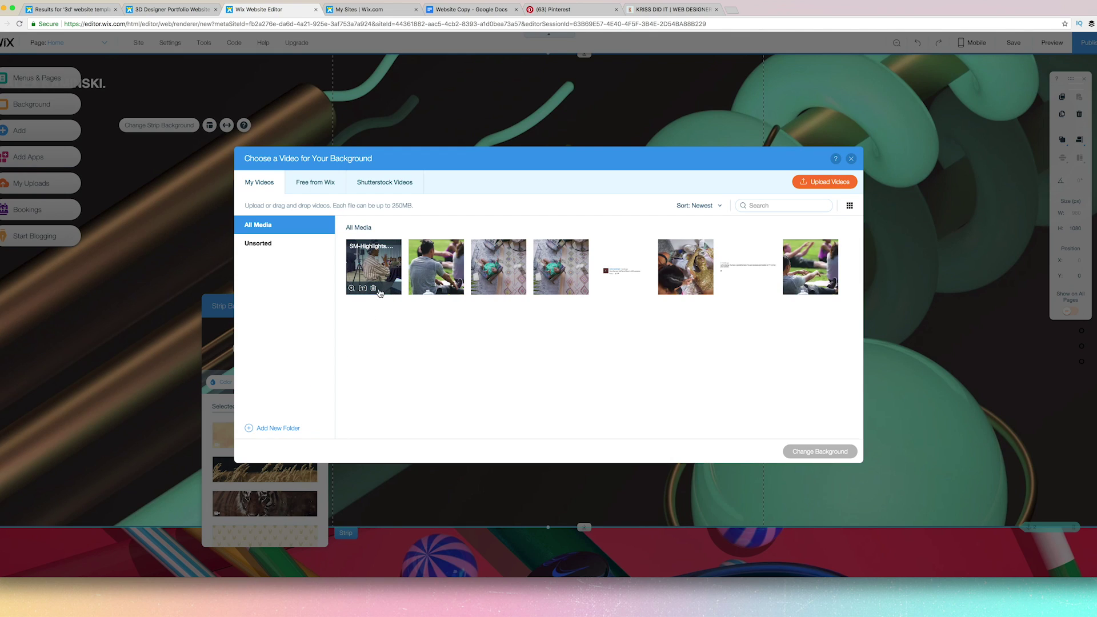
click(380, 293)
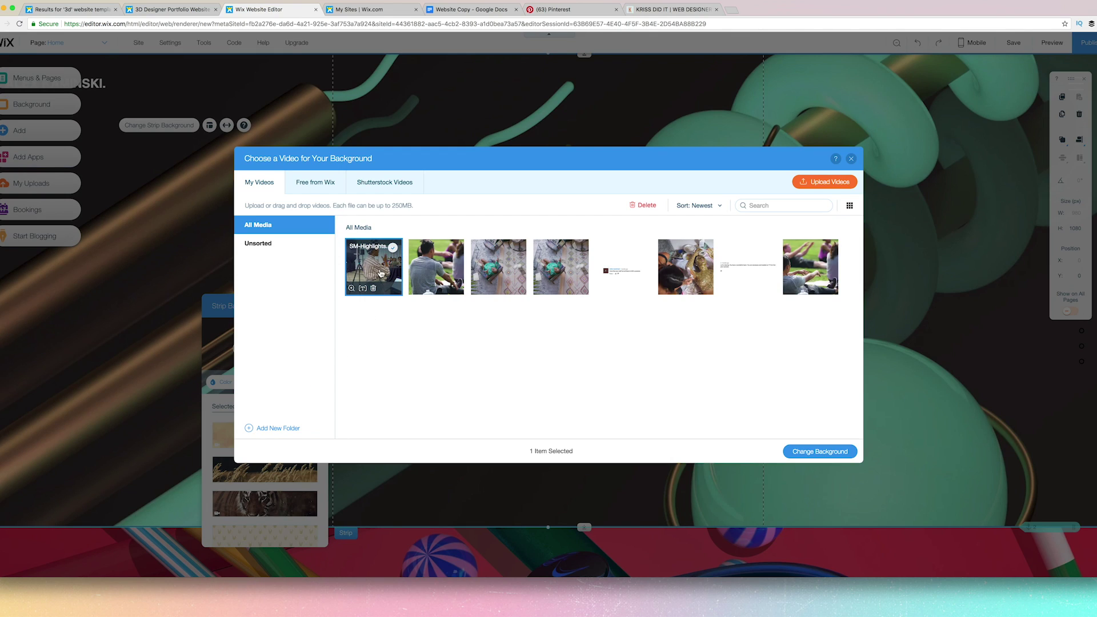
click(804, 450)
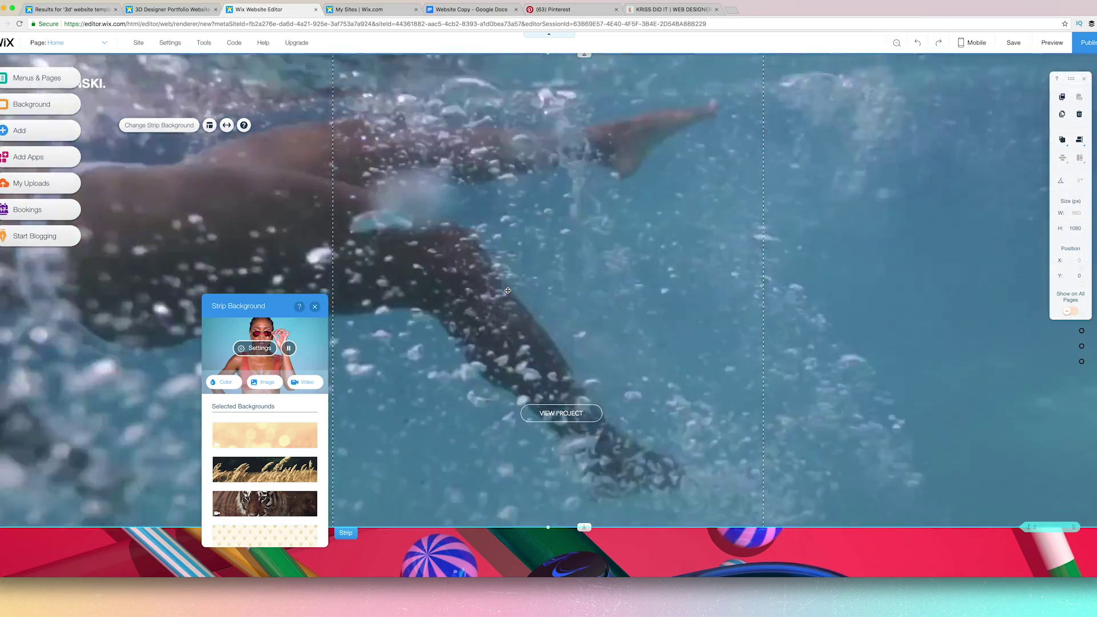
scroll(608, 349, down, 10)
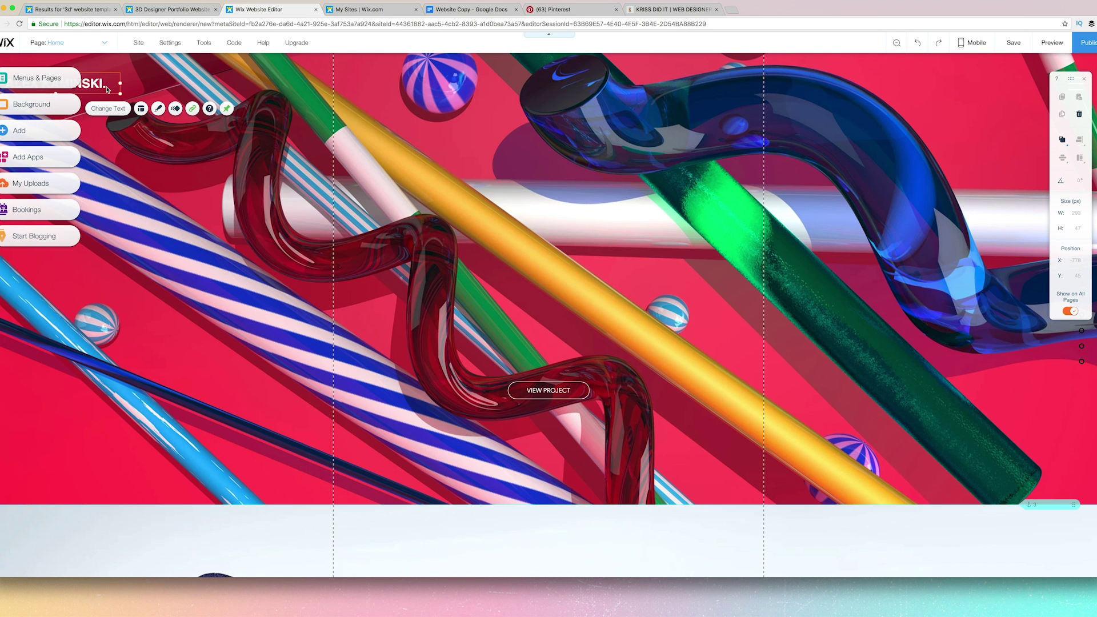
Delete the name heading and add the white signature logo from My Image Uploads.
key(Delete)
scroll(628, 297, up, 5)
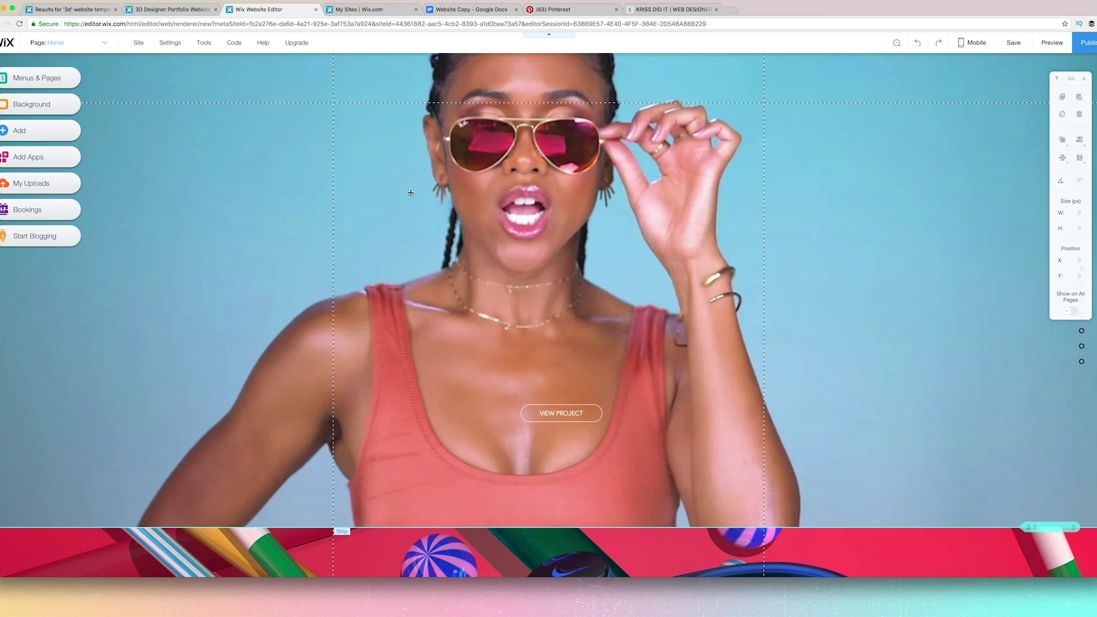
click(33, 136)
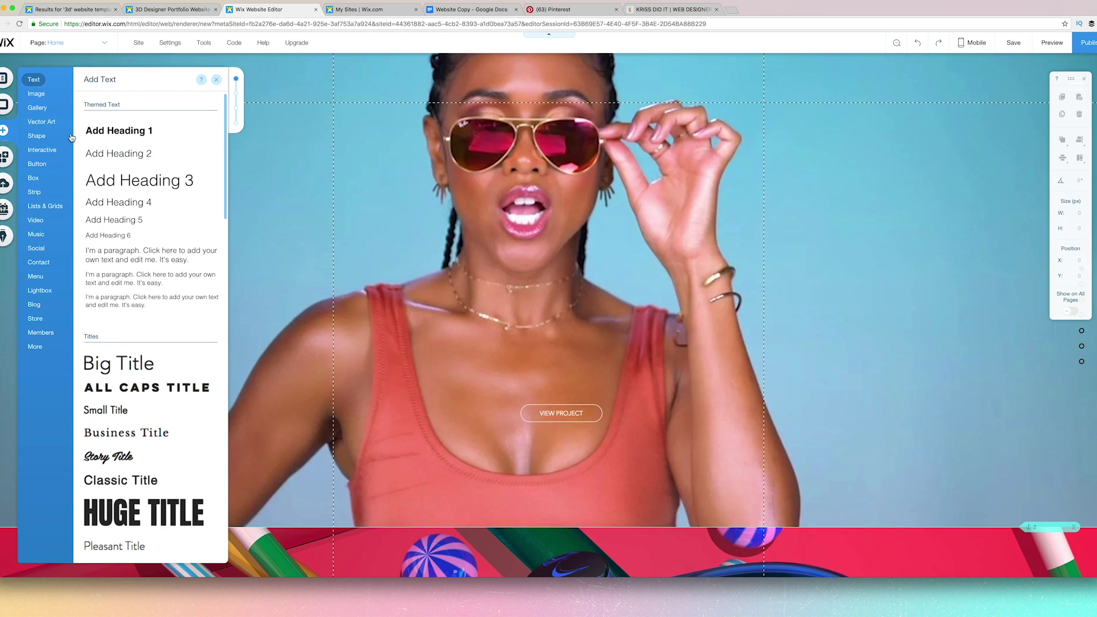
mouse_move(46, 96)
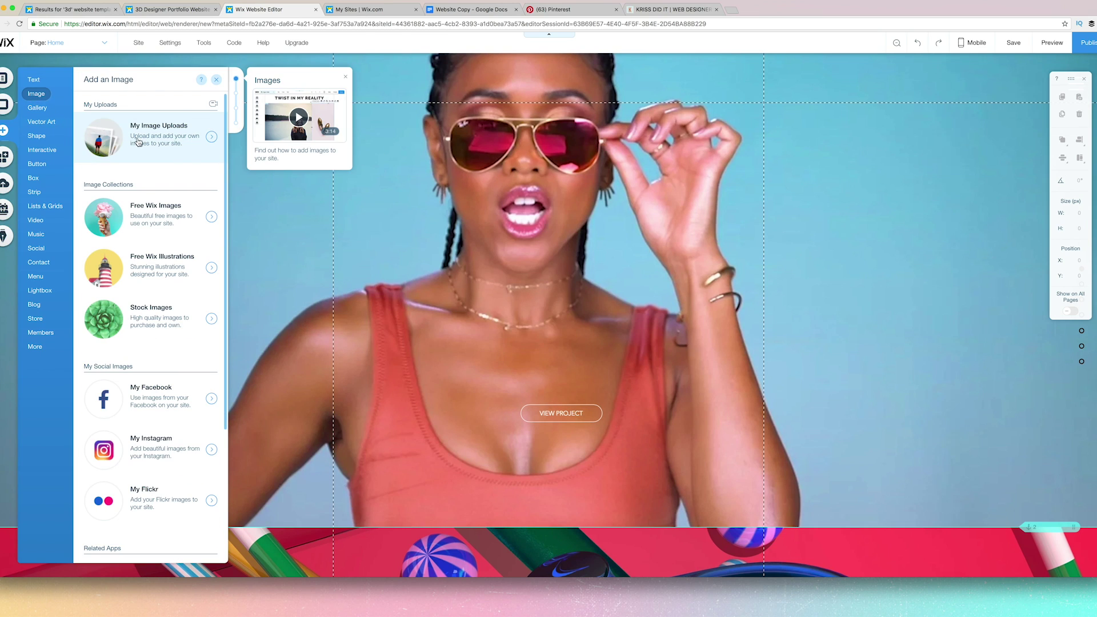
click(165, 134)
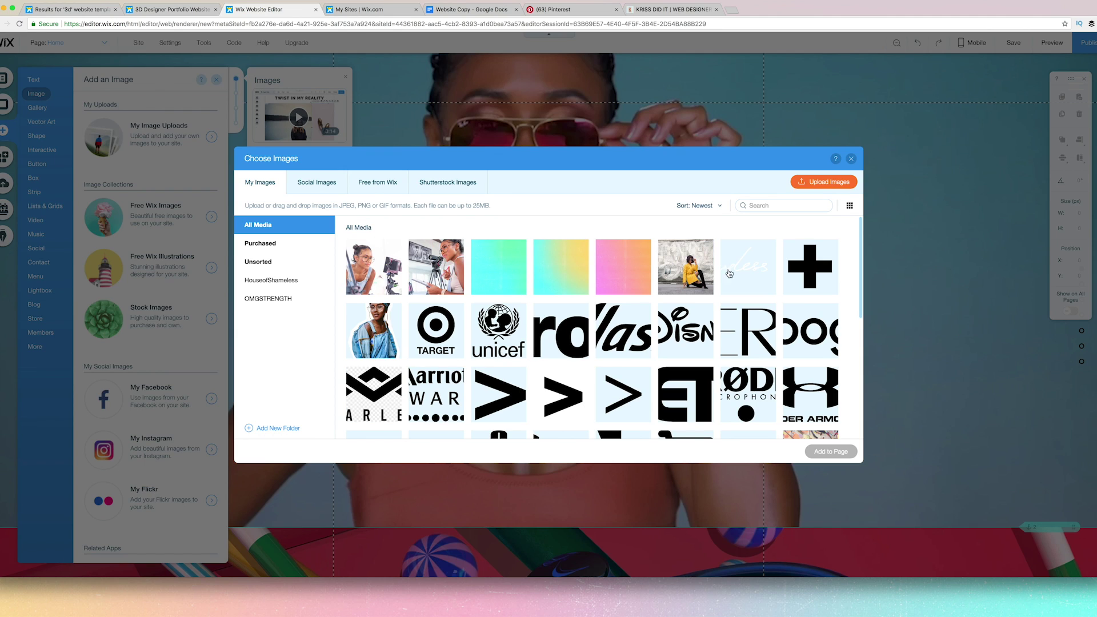
click(739, 273)
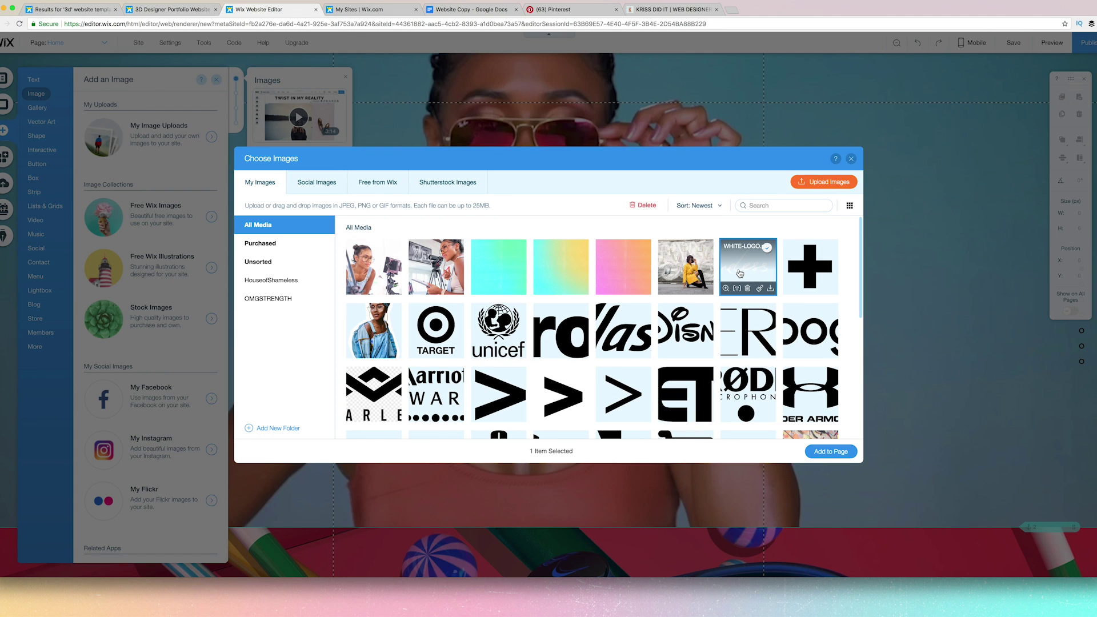
click(831, 451)
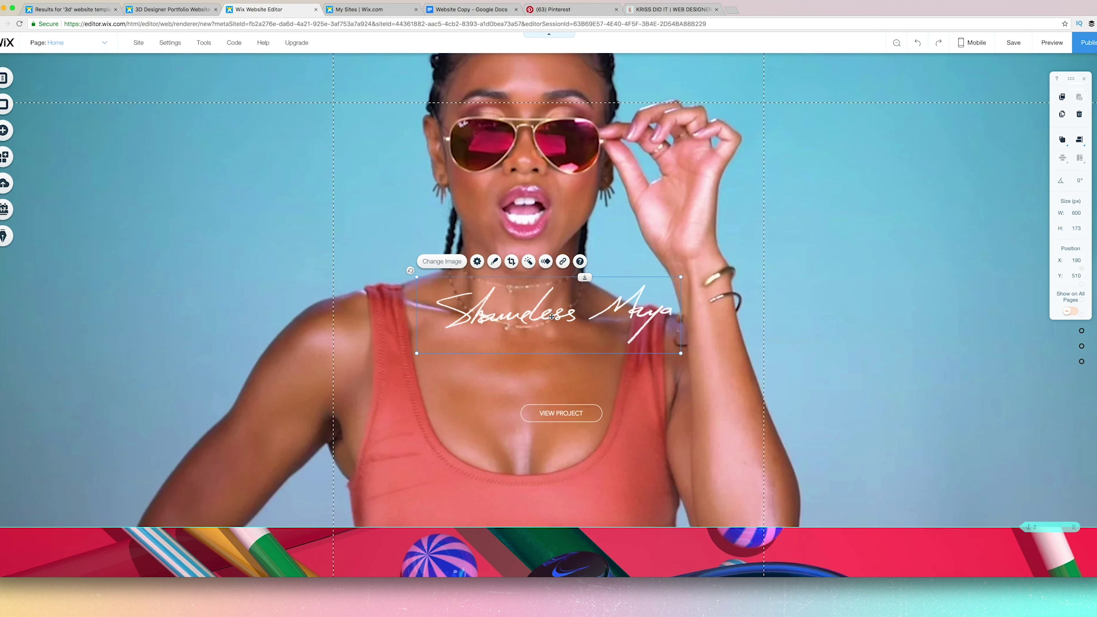
Move the signature over the hero video and enlarge it to 680 by 253 pixels.
drag(552, 319, 511, 221)
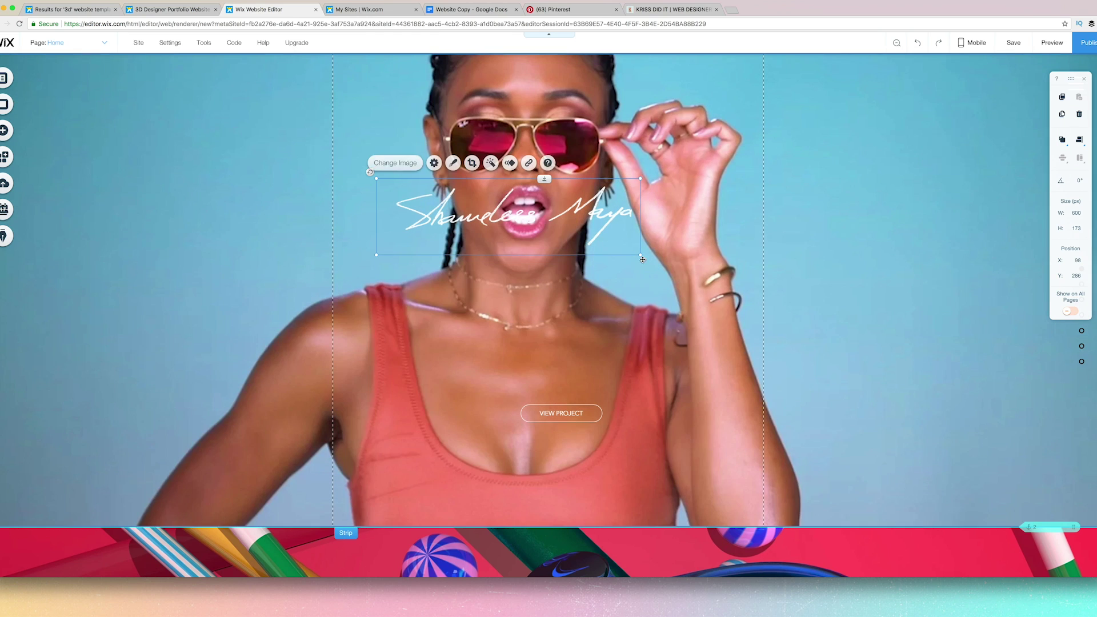
drag(640, 257, 763, 289)
drag(703, 248, 660, 251)
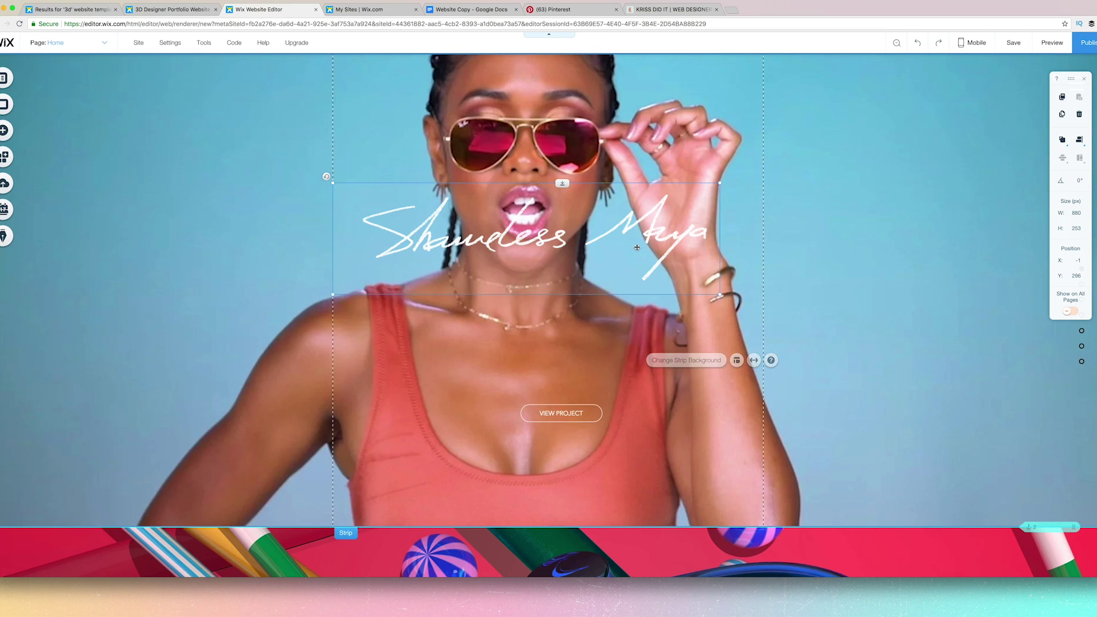
drag(630, 236, 640, 274)
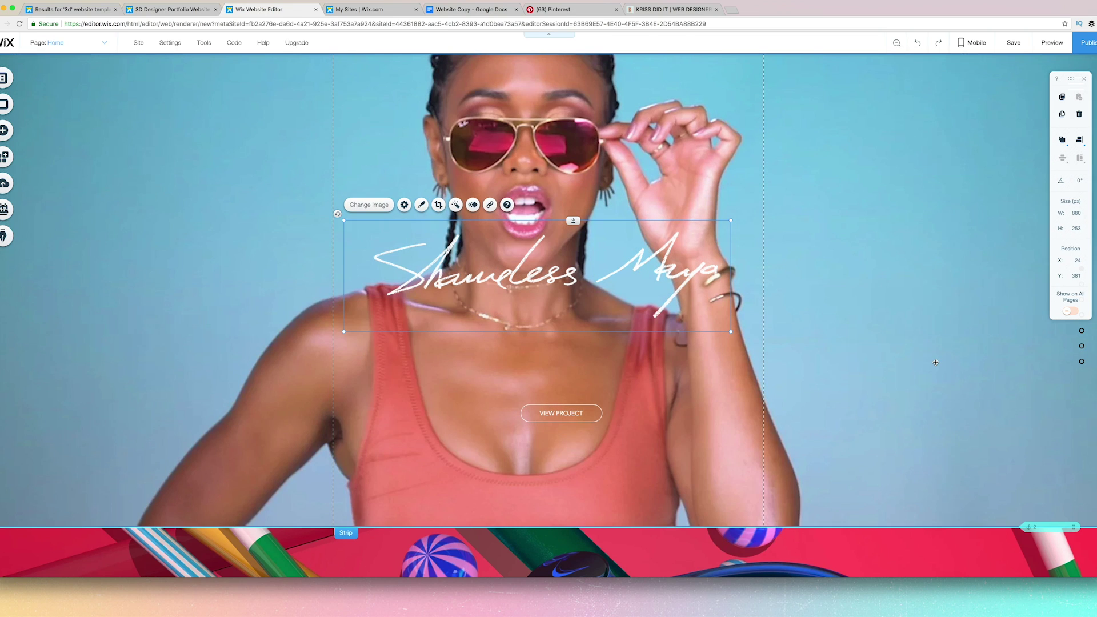
scroll(935, 362, down, 3)
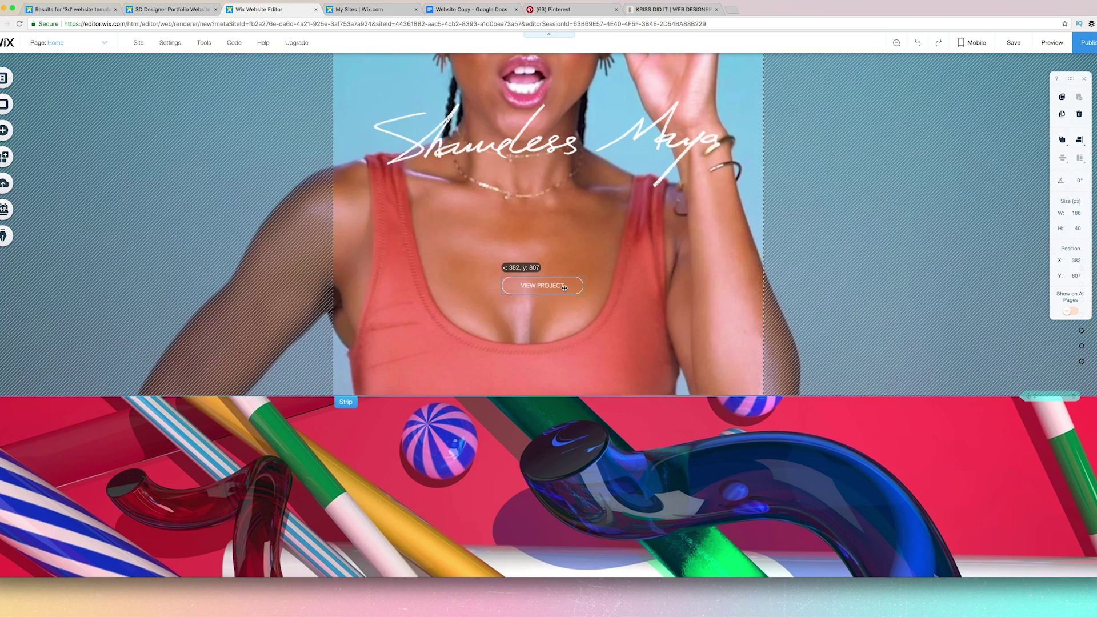
Delete the VIEW PROJECT button from the 3D tubes strip.
scroll(579, 305, down, 5)
scroll(579, 306, down, 2)
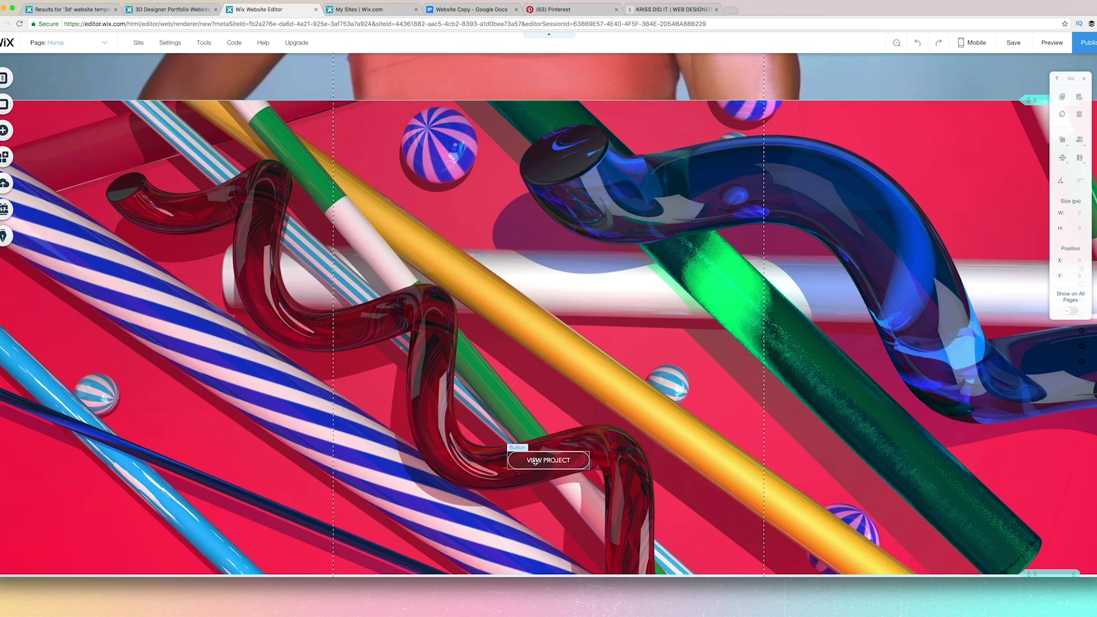
click(536, 461)
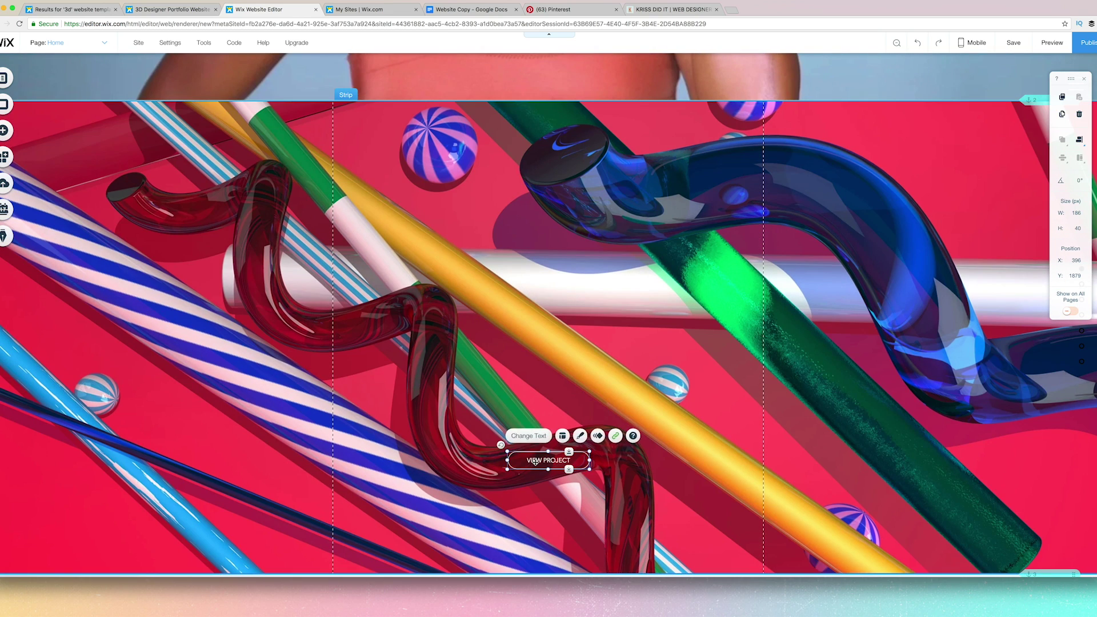
key(Delete)
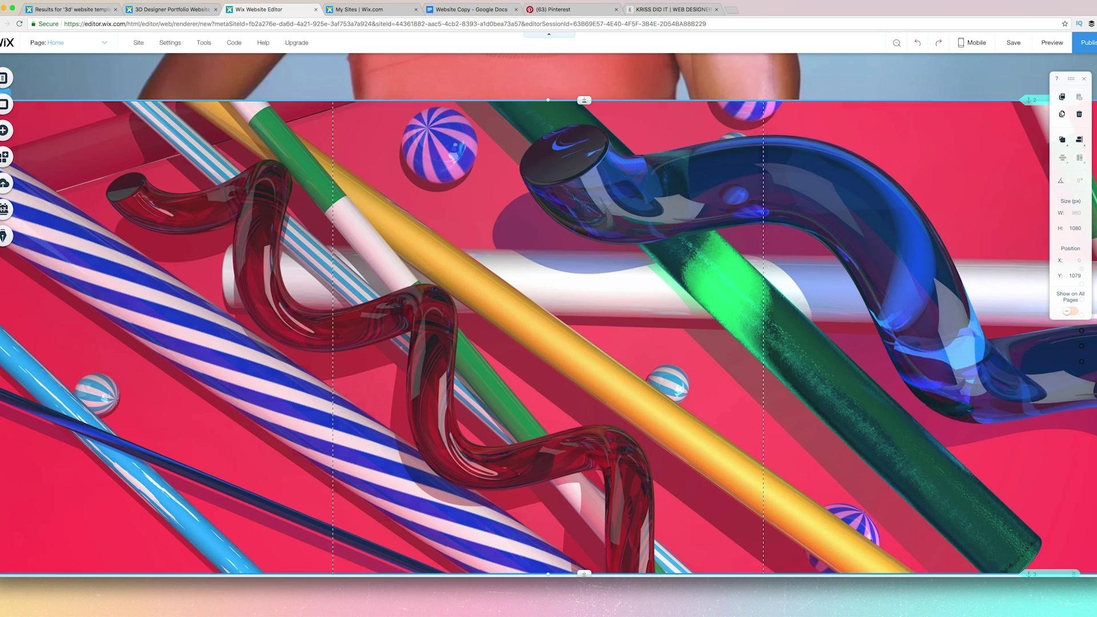
Change the 3D tubes strip background to the pink-to-orange gradient image BG.jpg.
click(316, 125)
click(373, 76)
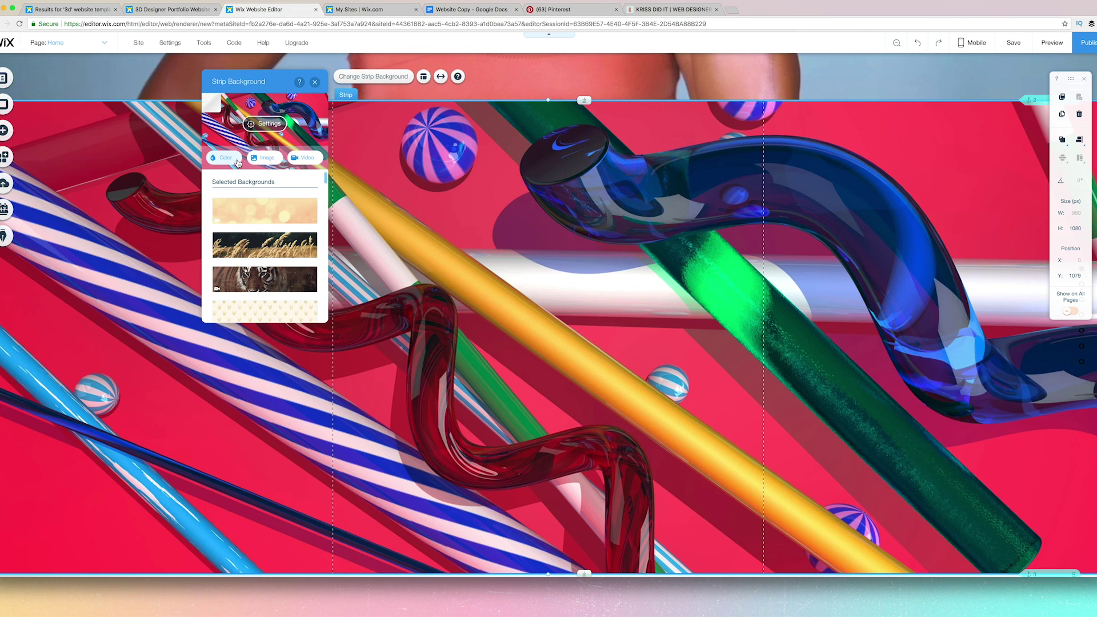
click(269, 160)
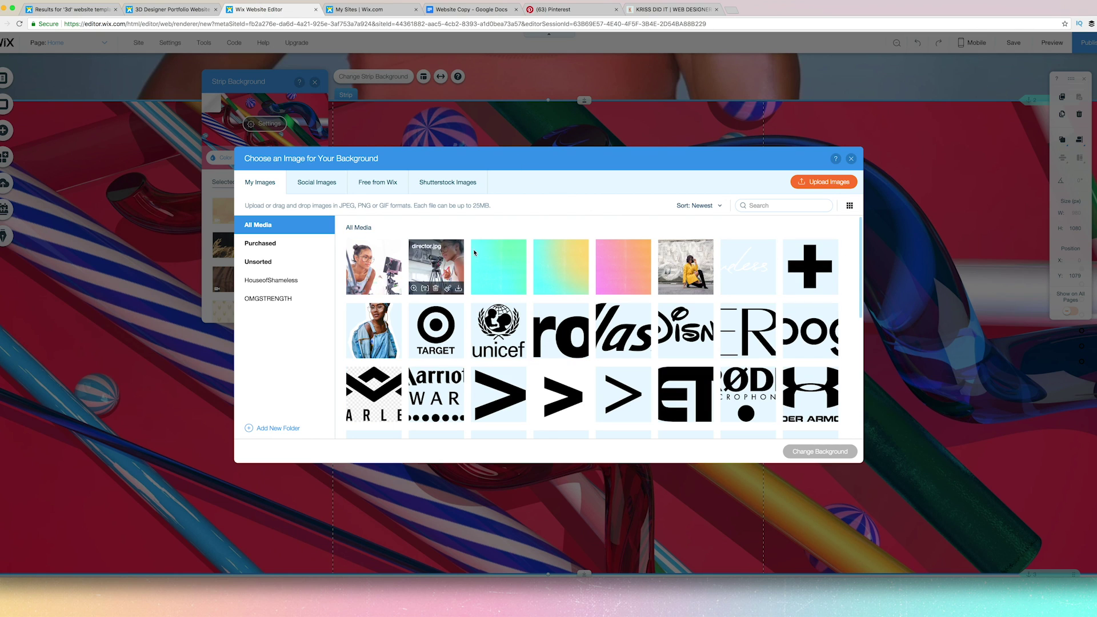
click(619, 278)
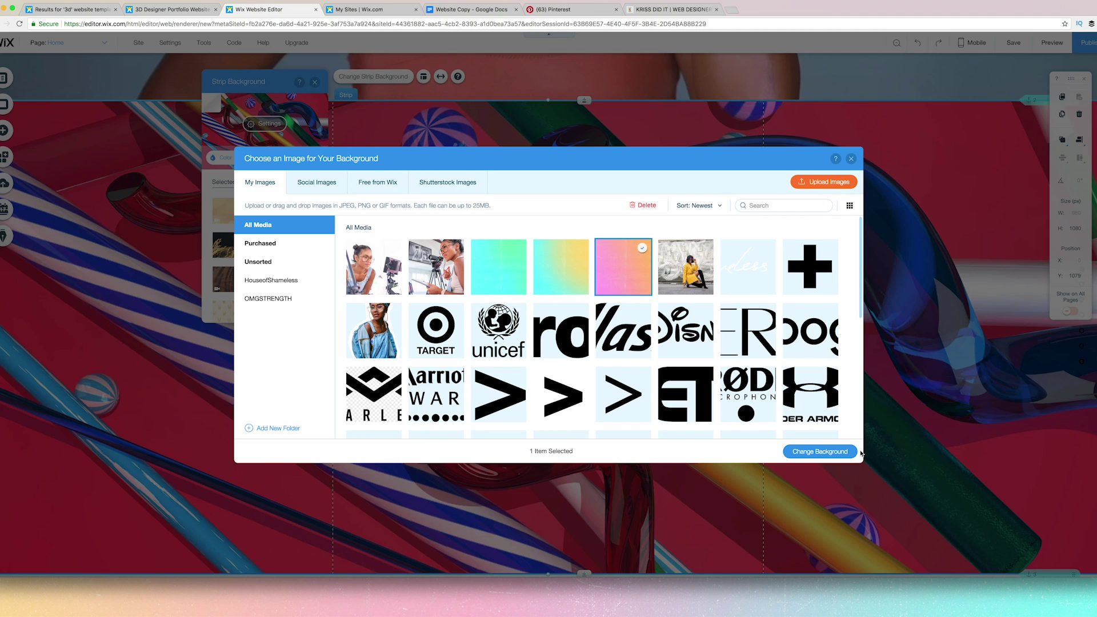
click(837, 451)
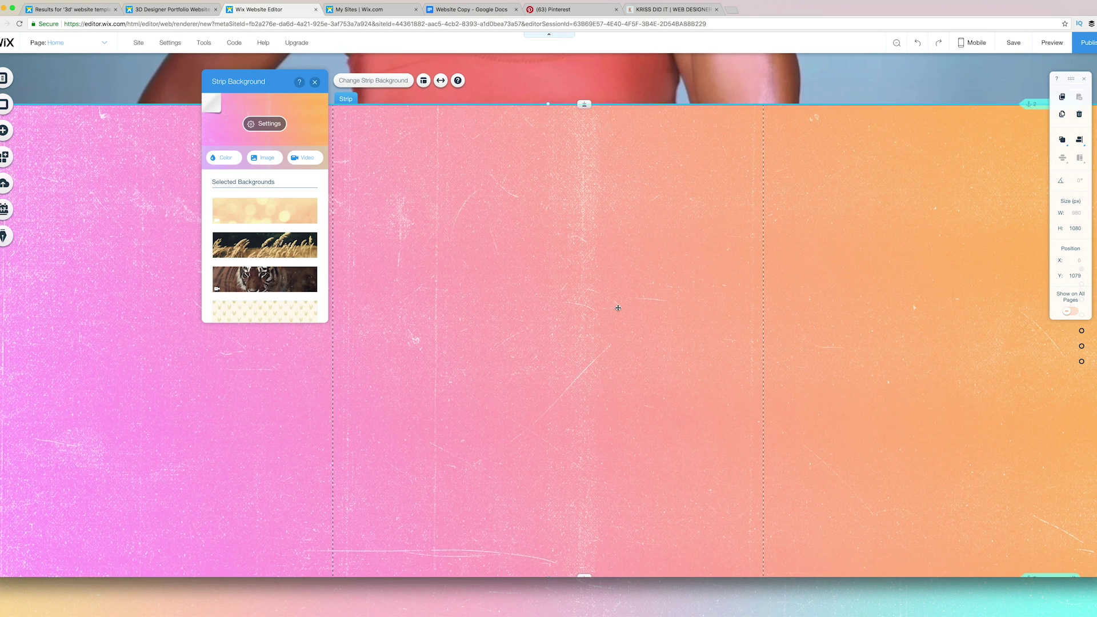
scroll(616, 307, up, 5)
scroll(617, 310, up, 2)
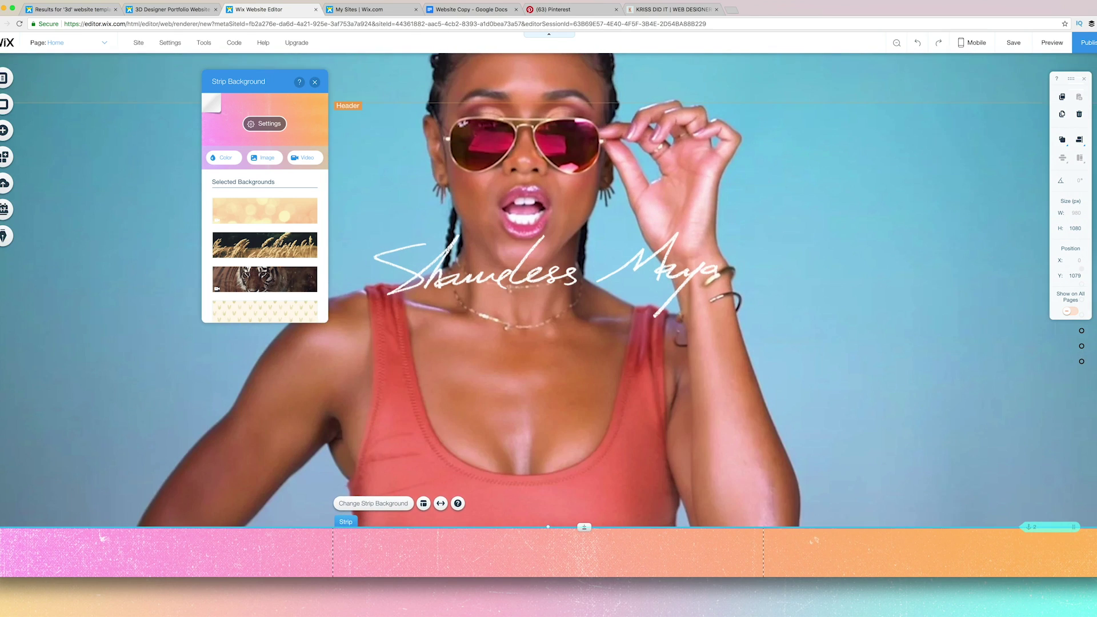
Save the site under the free address shamelessmaya2018.
click(1021, 46)
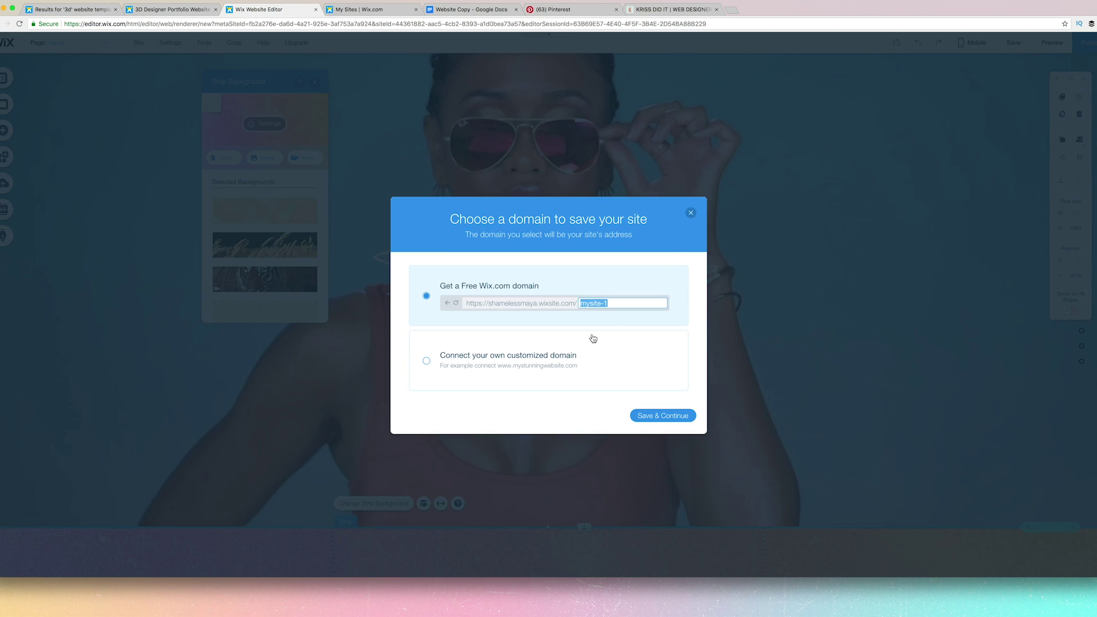
text(#D)
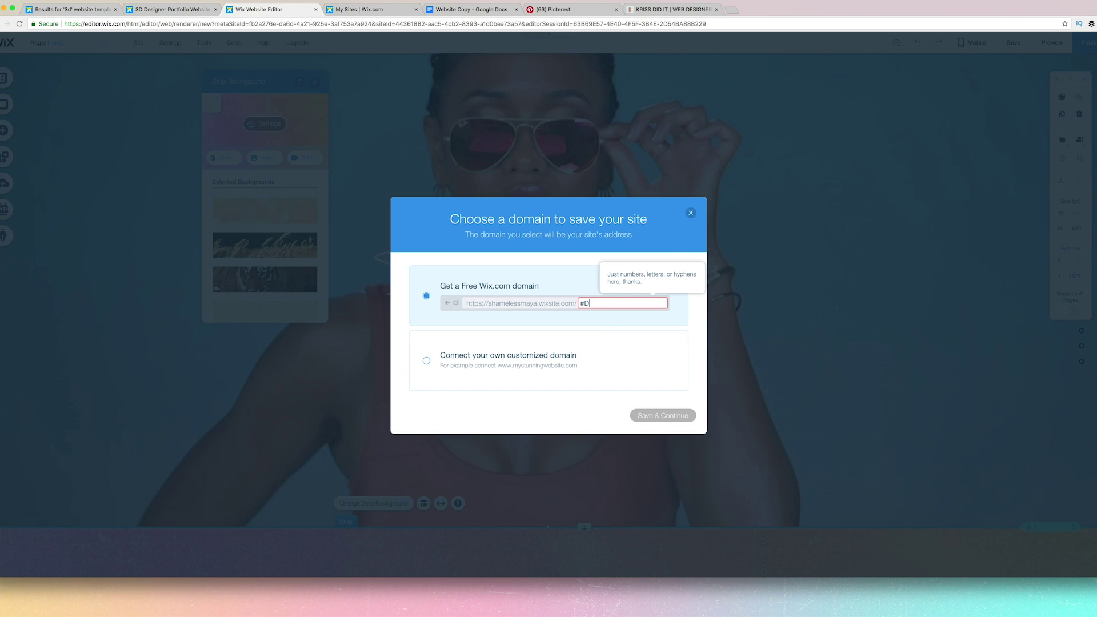
key(BackSpace)
key(BackSpace)
text(3)
key(BackSpace)
text(shamelessmaya)
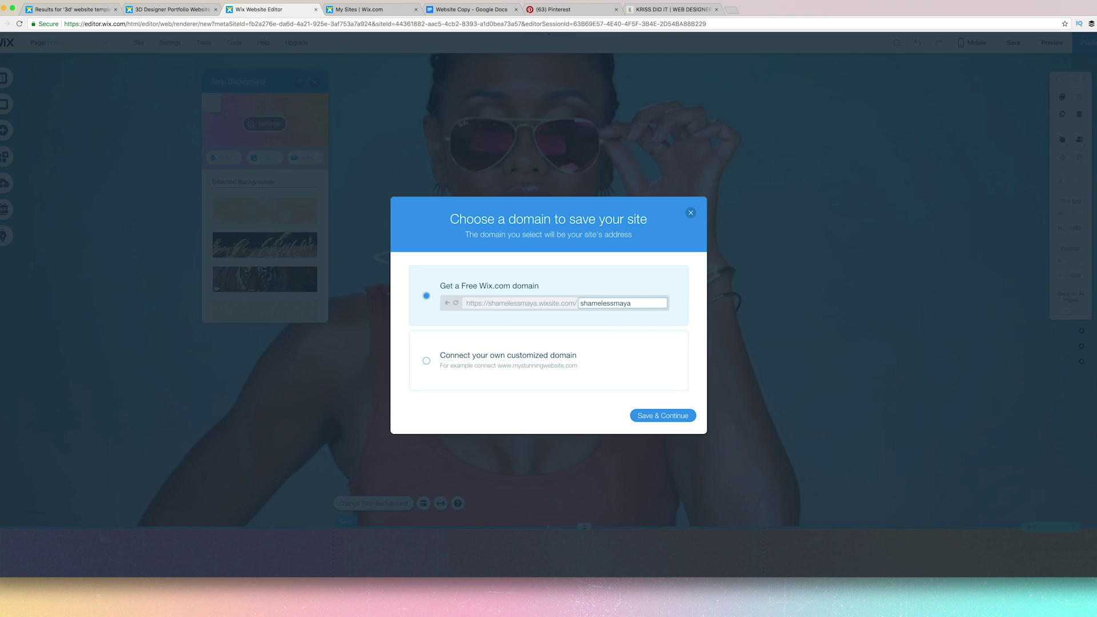
text(2018)
click(673, 421)
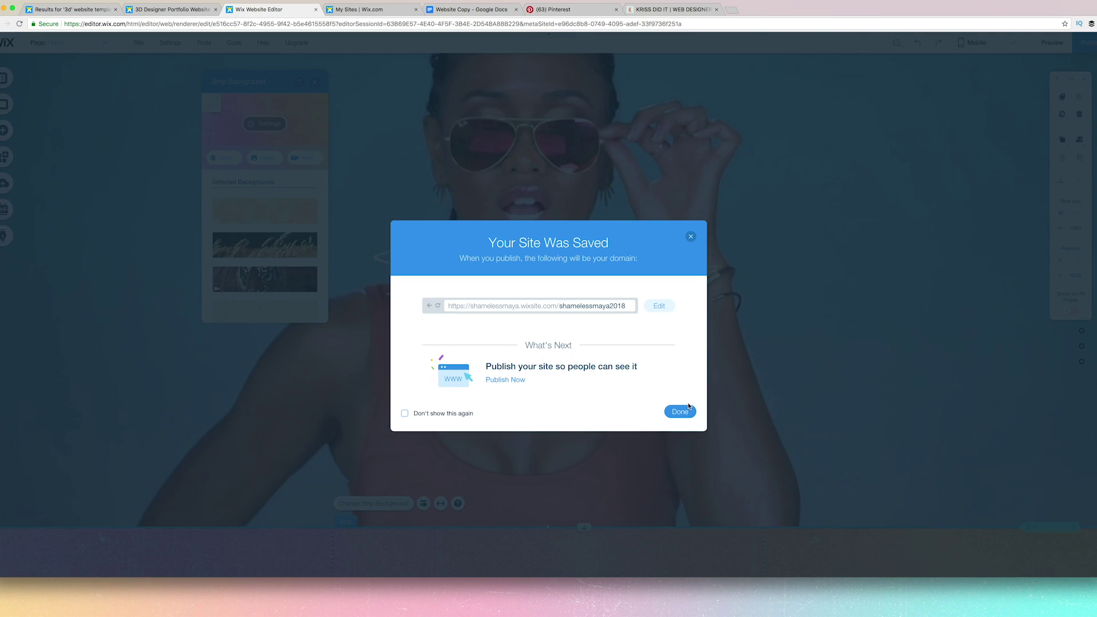
click(692, 412)
Preview the live site, scroll through it, and return to the editor.
click(1067, 45)
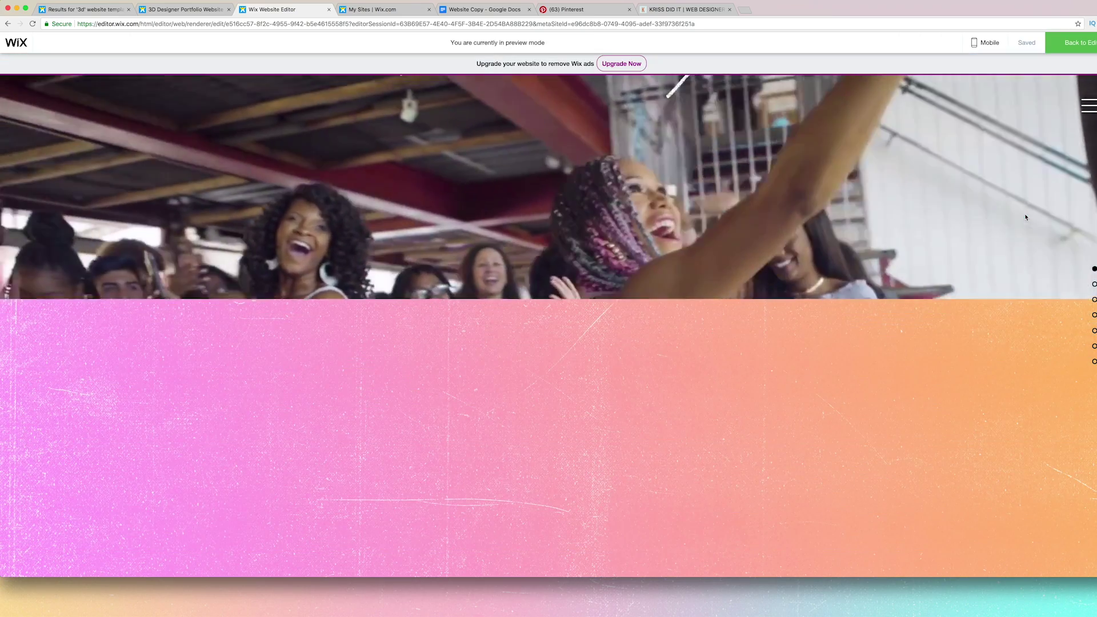
scroll(1025, 217, down, 5)
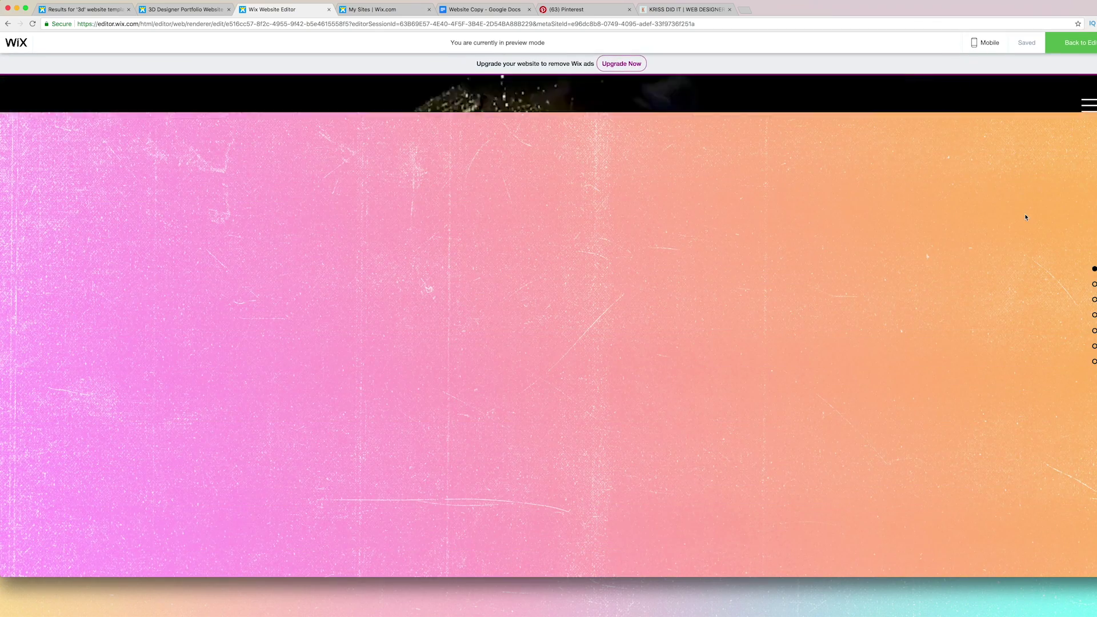
scroll(1025, 217, up, 2)
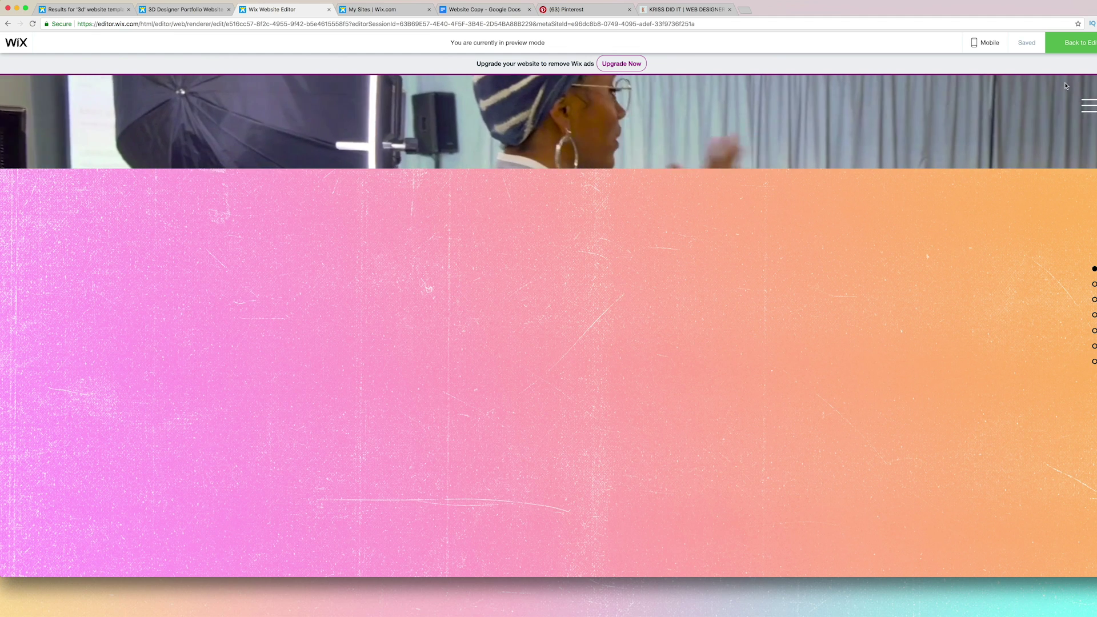
click(1080, 48)
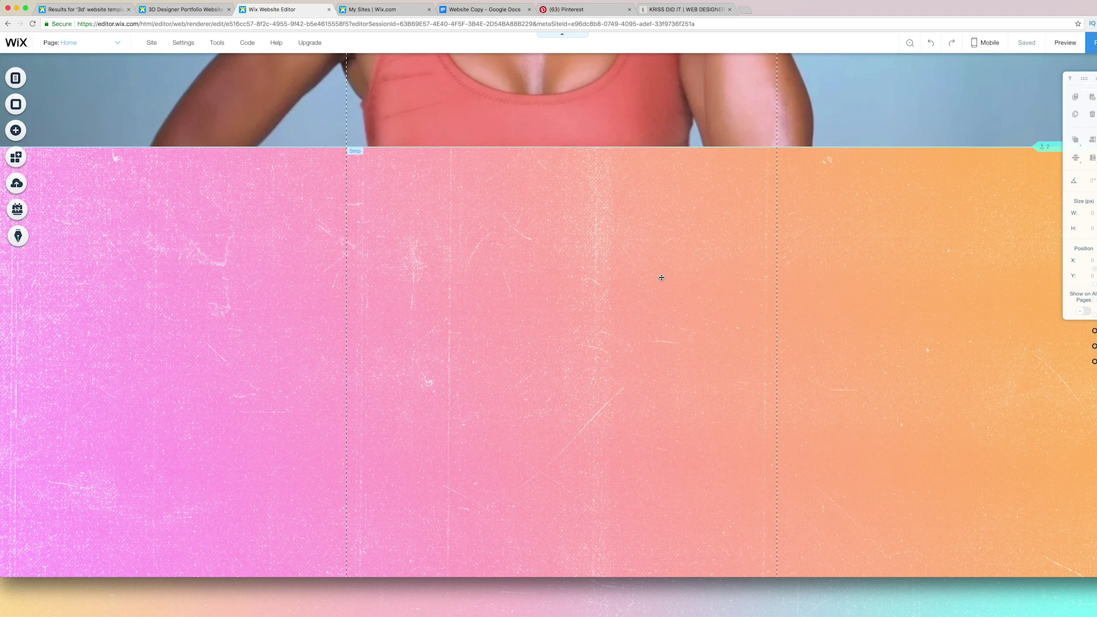
Add a photo grid gallery to the pink strip, then delete it again.
click(15, 131)
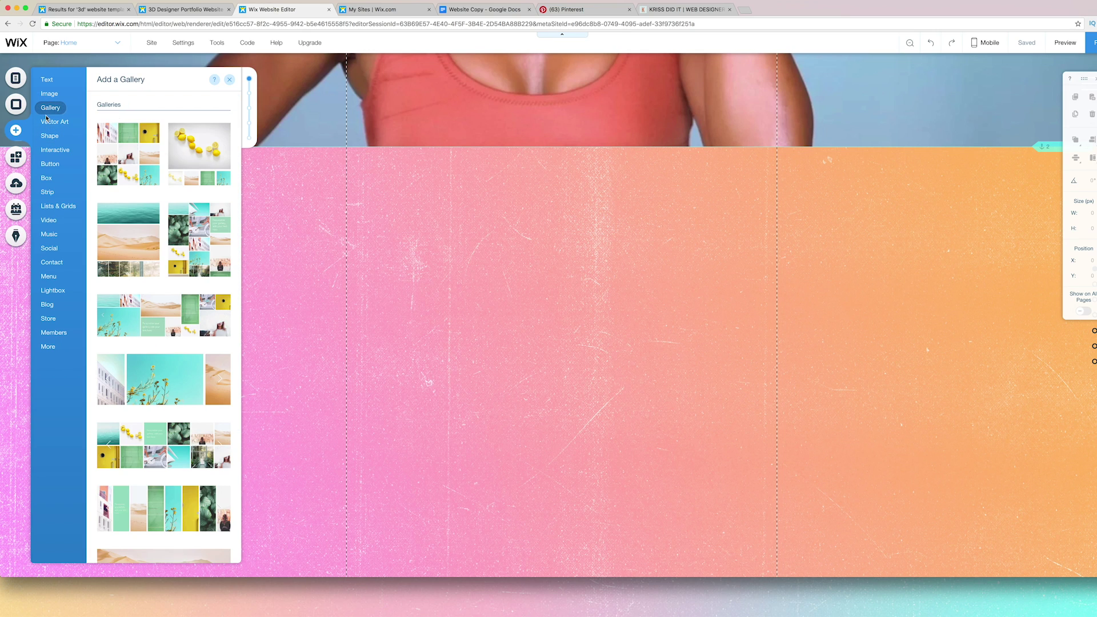
mouse_move(49, 113)
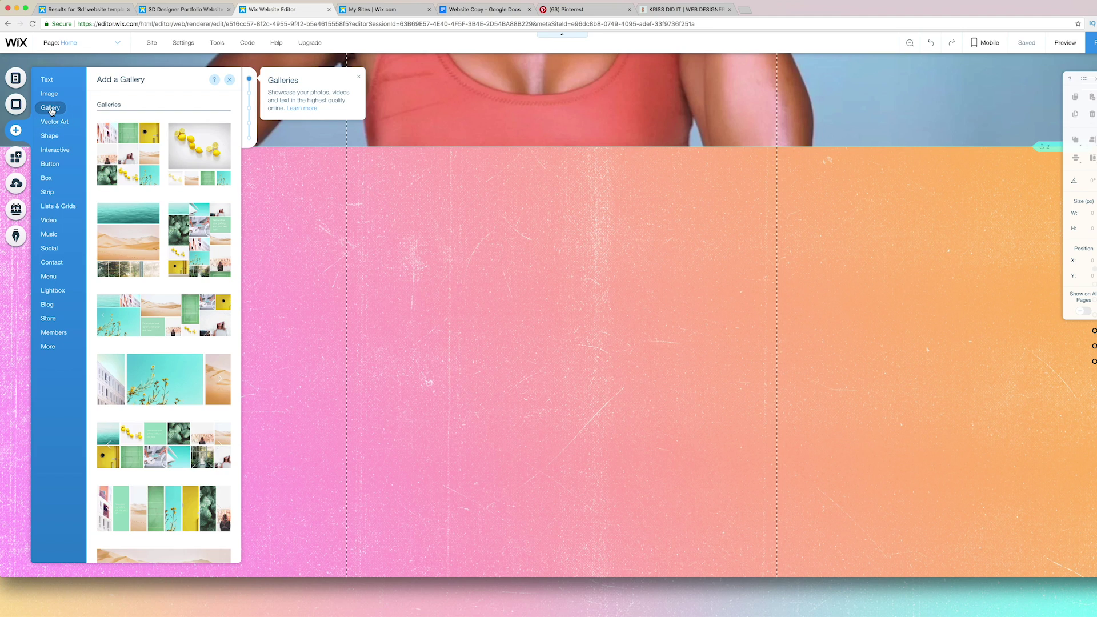
click(112, 148)
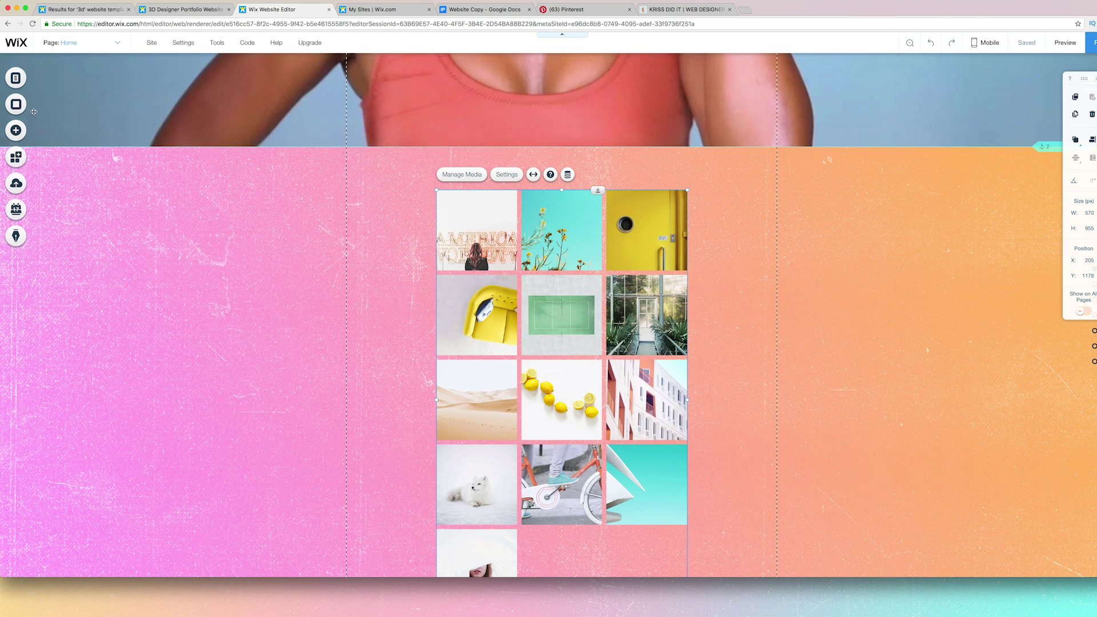
key(Delete)
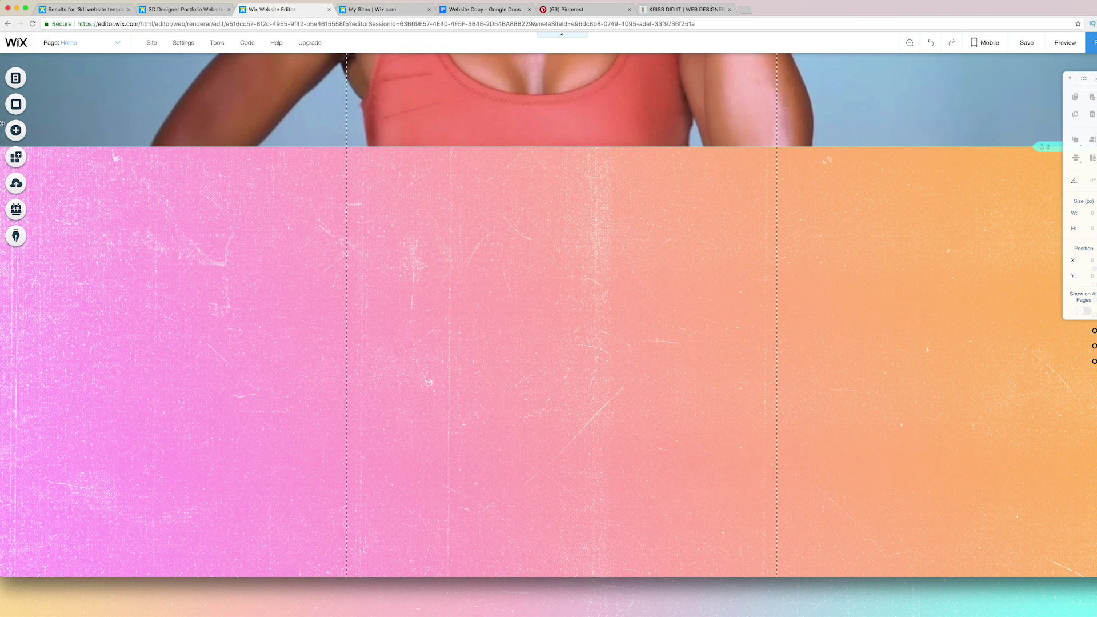
Browse the Interactive and Lists & Grids element categories, then bring up the Add an Image choices.
click(16, 130)
click(67, 154)
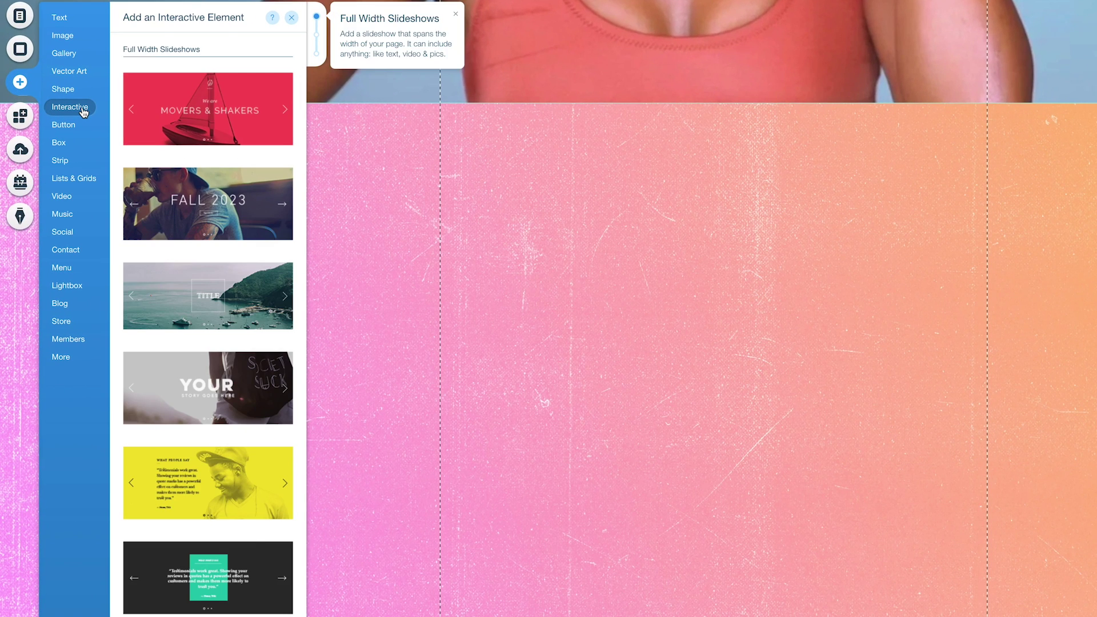
click(79, 180)
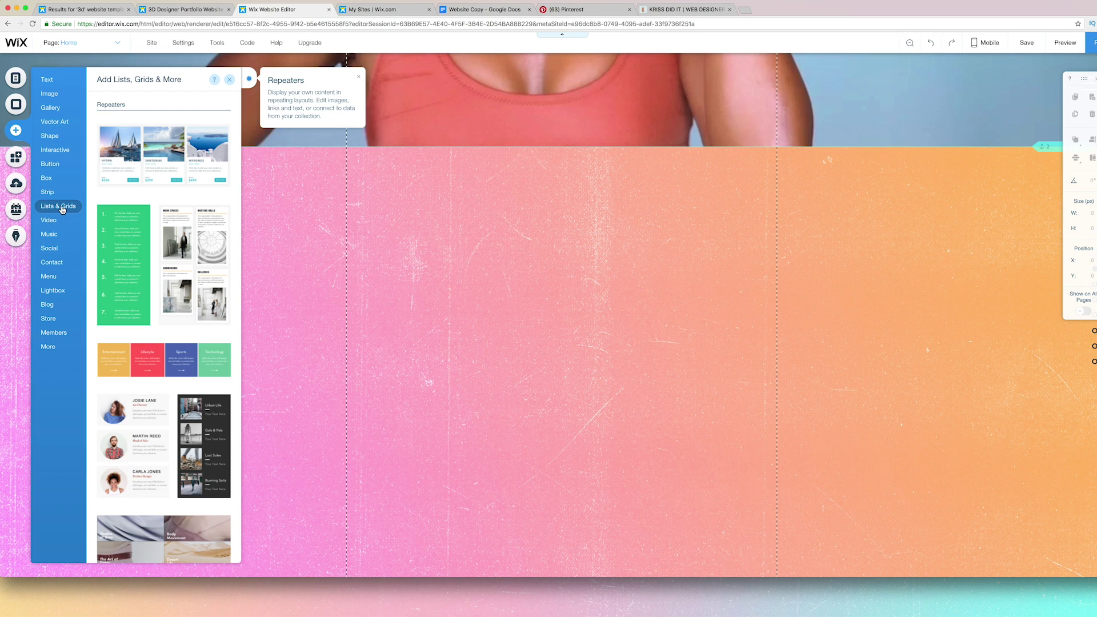
click(48, 346)
click(46, 94)
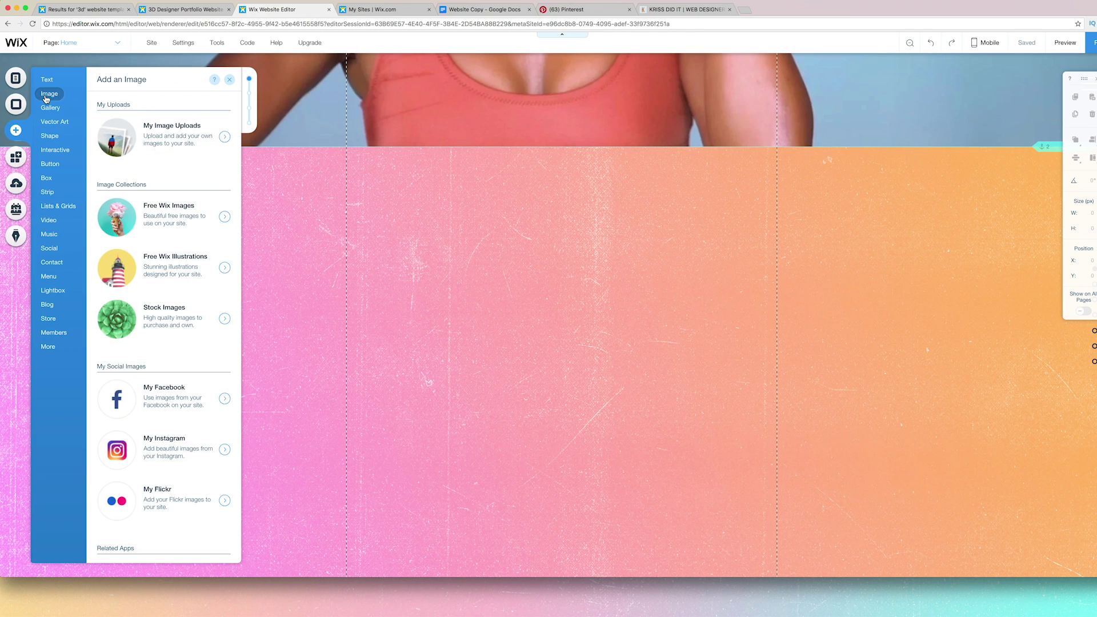
Add the denim cut-out photo from My Image Uploads, shrink it to about 308 by 577, and position it.
click(117, 148)
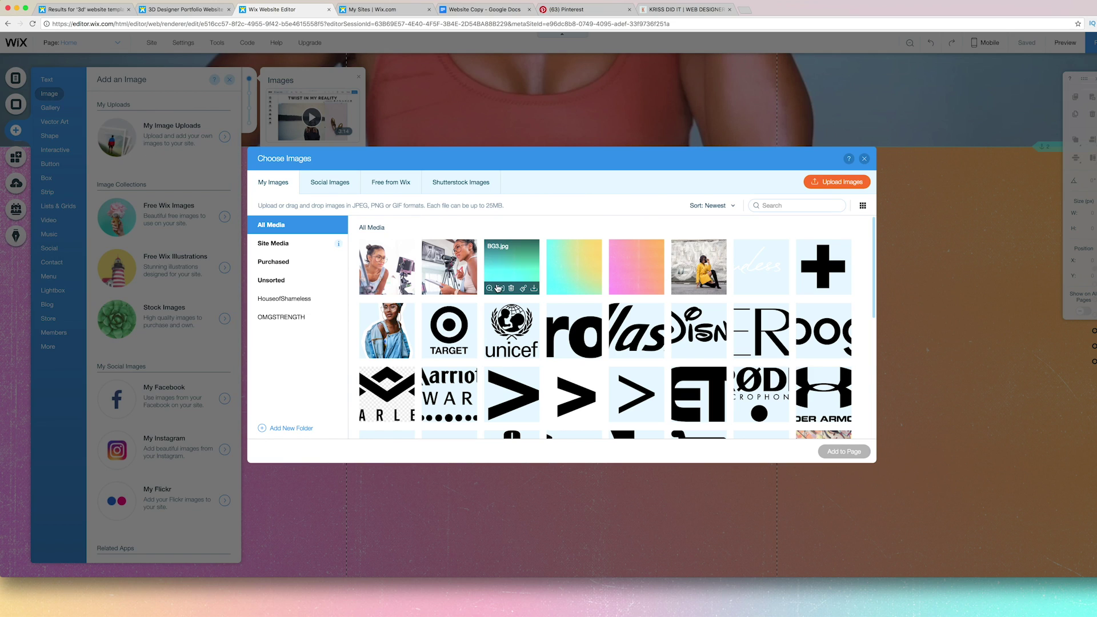
click(387, 330)
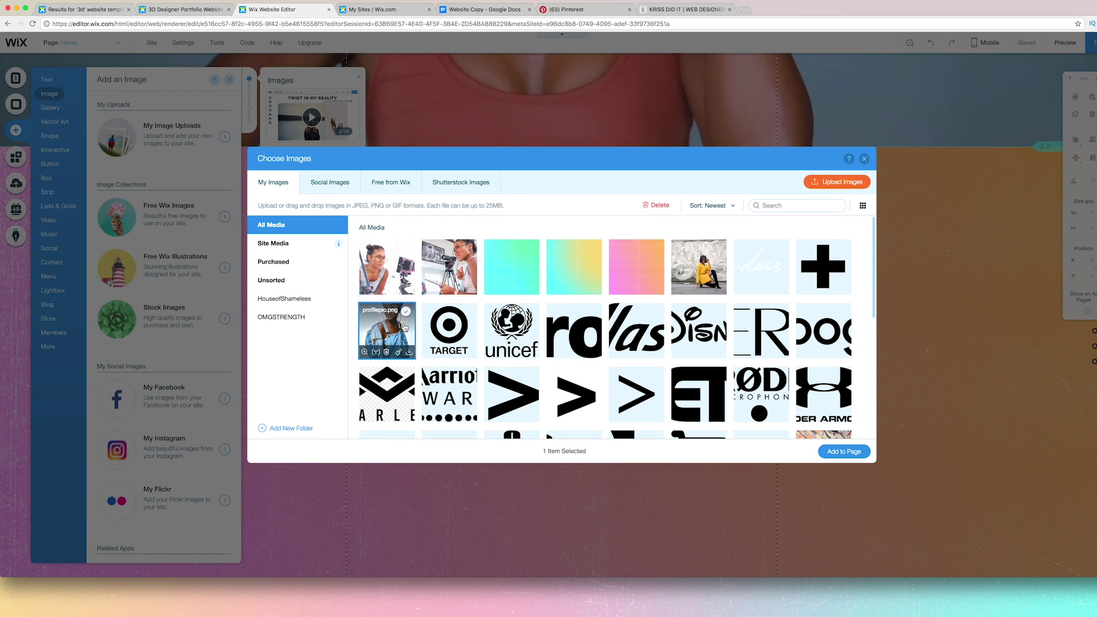
click(831, 451)
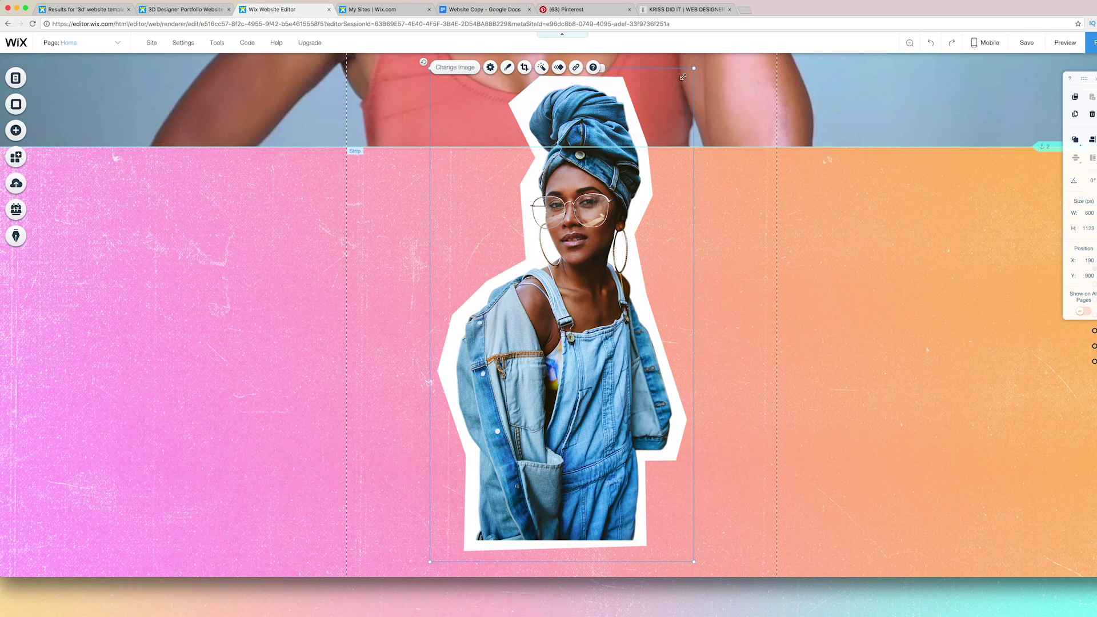
drag(682, 77, 568, 296)
drag(519, 399, 451, 283)
drag(500, 440, 463, 404)
click(579, 291)
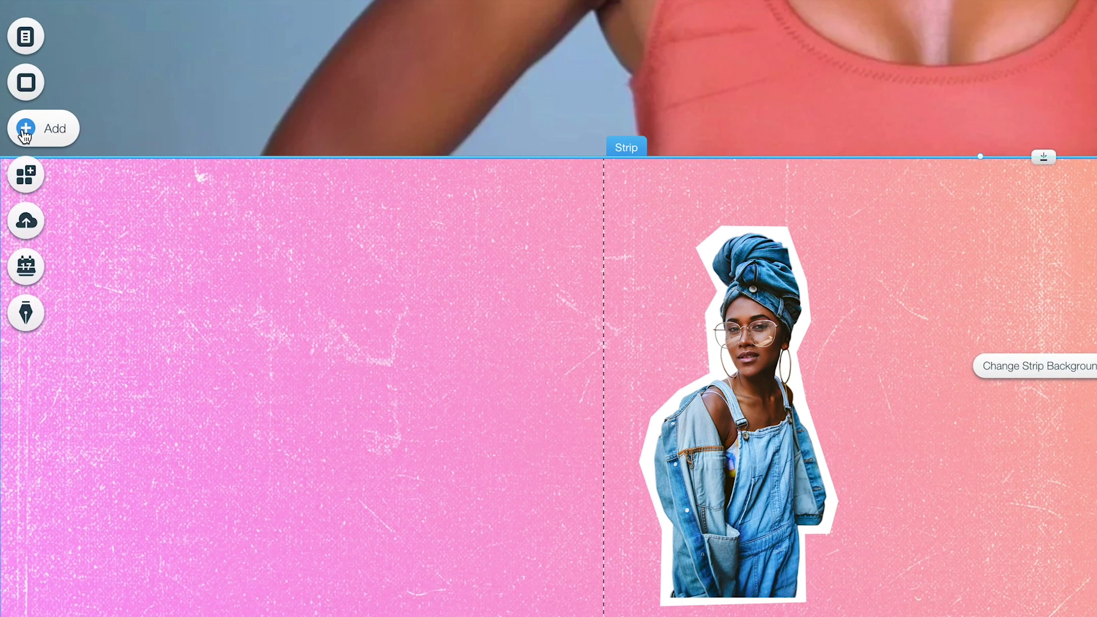
Add a Heading 1 reading ABOUT and move it up and right on the strip.
click(25, 135)
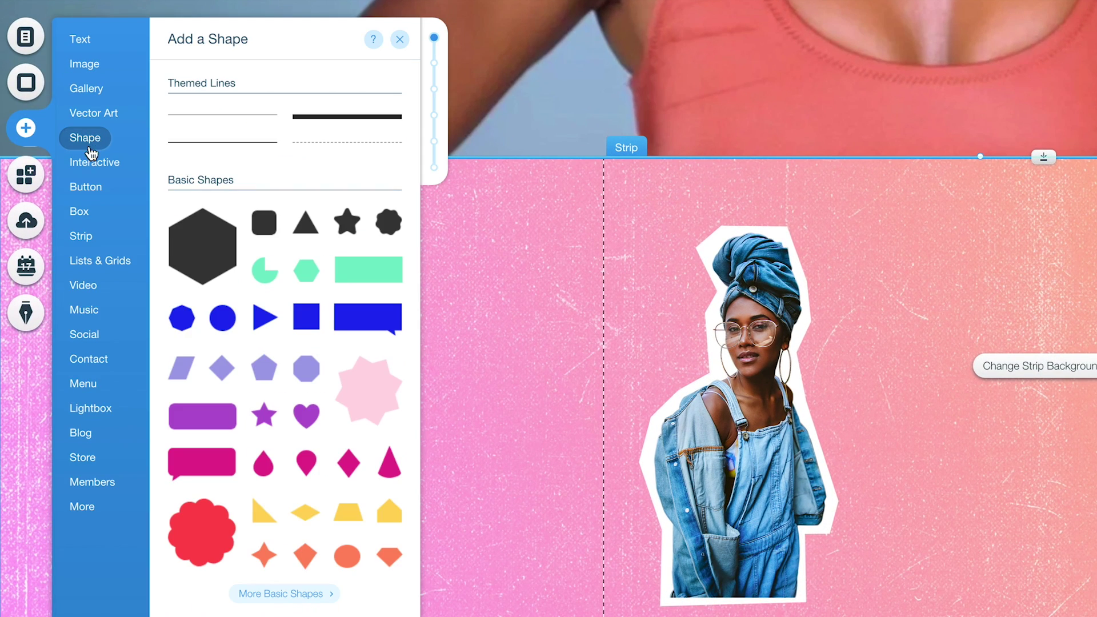
click(94, 163)
click(90, 50)
click(229, 125)
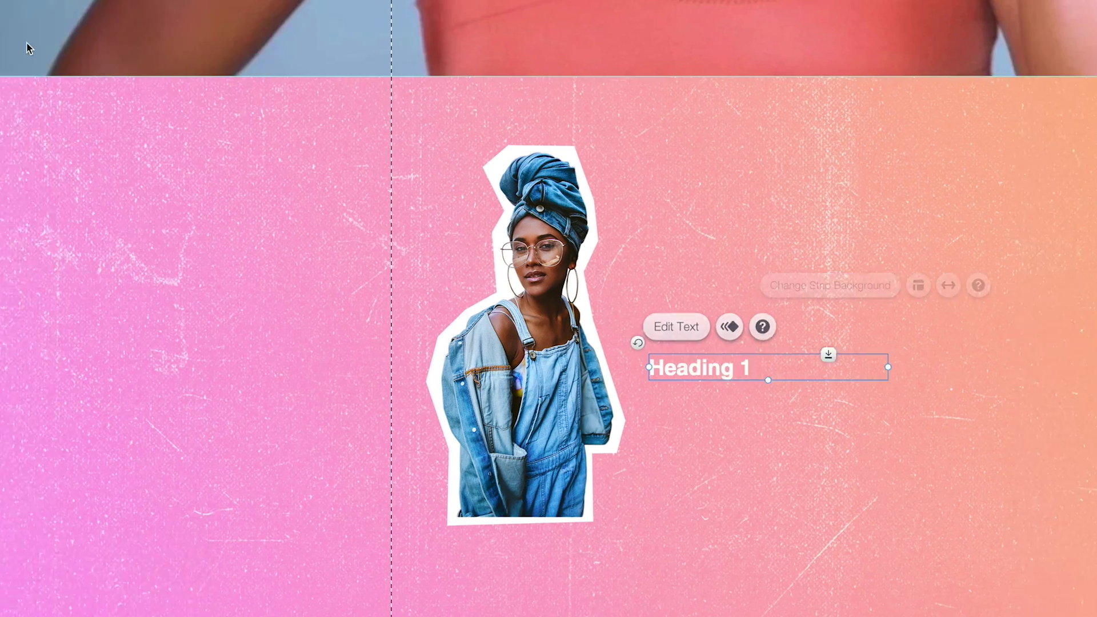
double_click(723, 368)
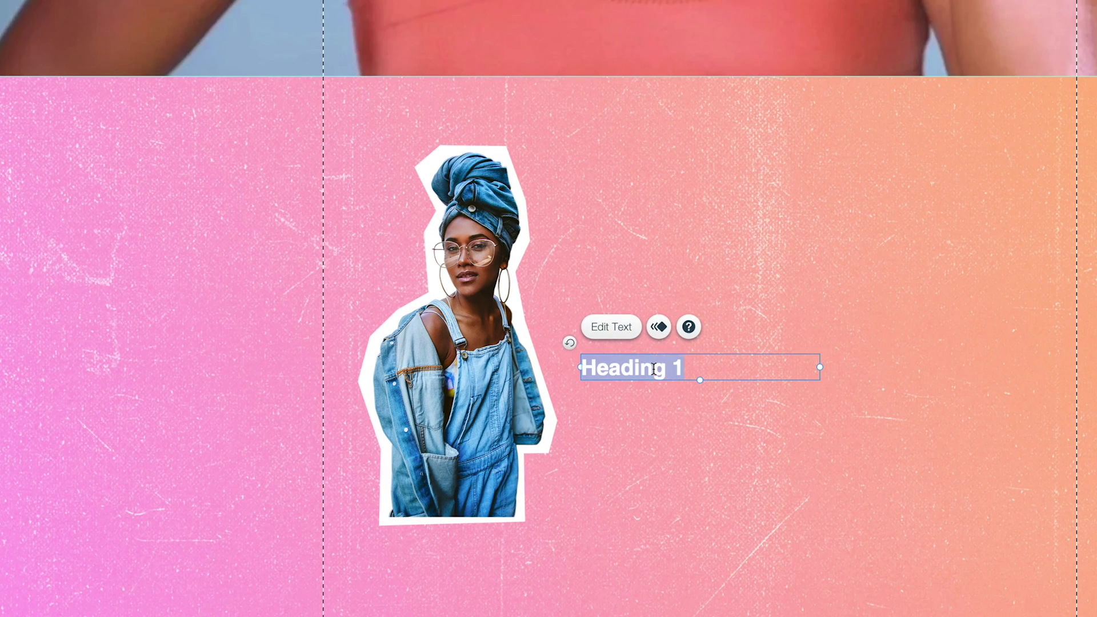
text(ABOUT)
drag(787, 368, 987, 254)
click(979, 421)
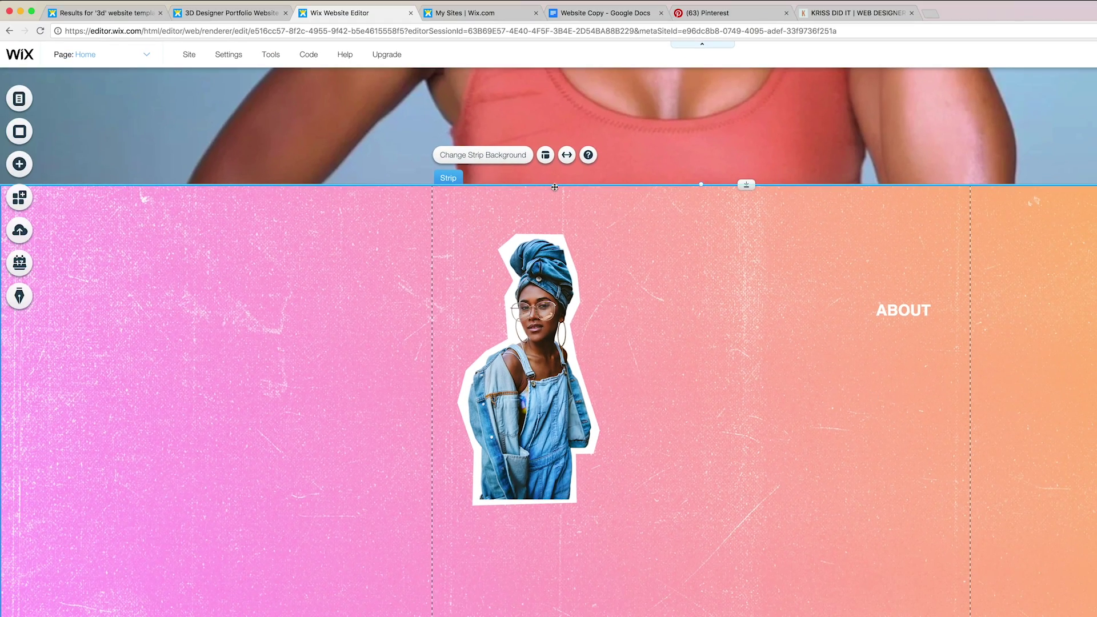
Copy the bio from the Website Copy document and paste it into a new paragraph on the strip.
click(580, 13)
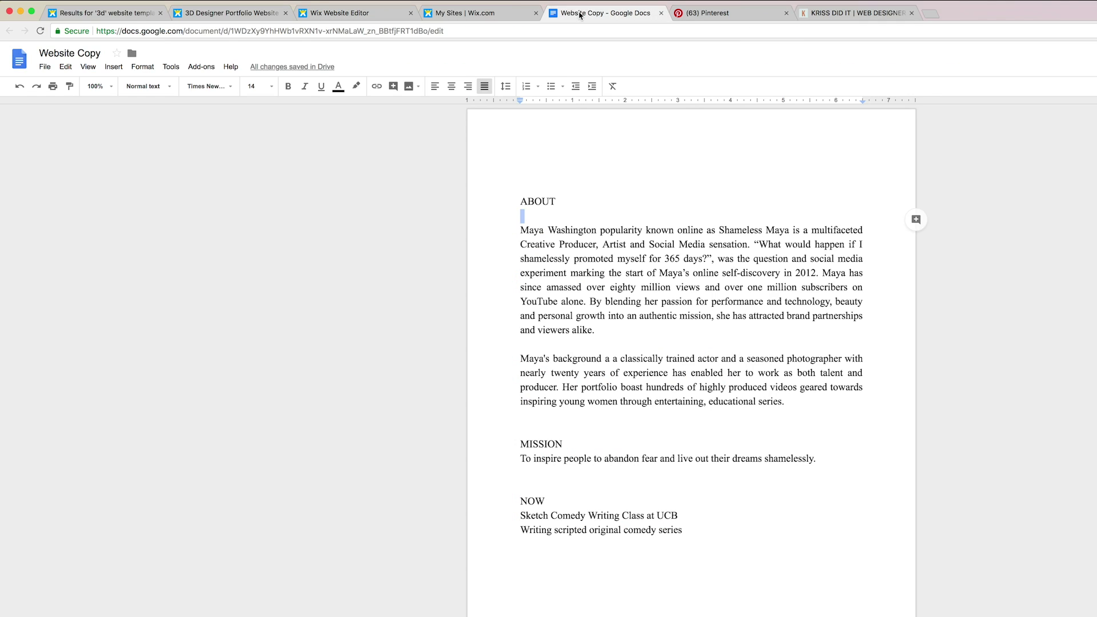
triple_click(520, 230)
key(super+c)
click(465, 13)
click(365, 13)
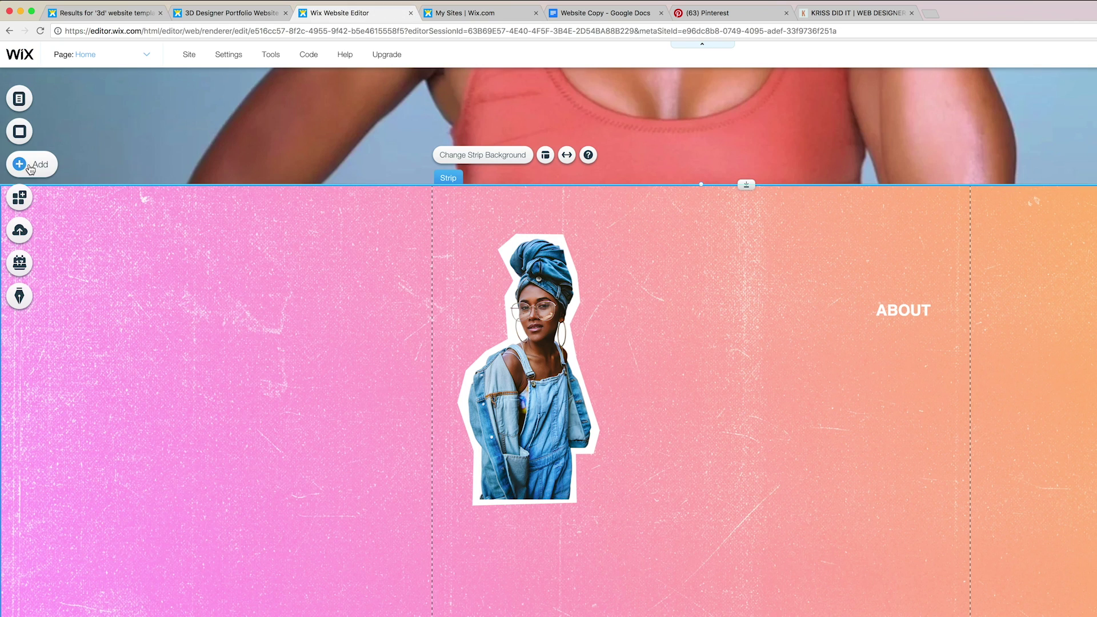
click(18, 163)
drag(143, 319, 685, 351)
key(super+v)
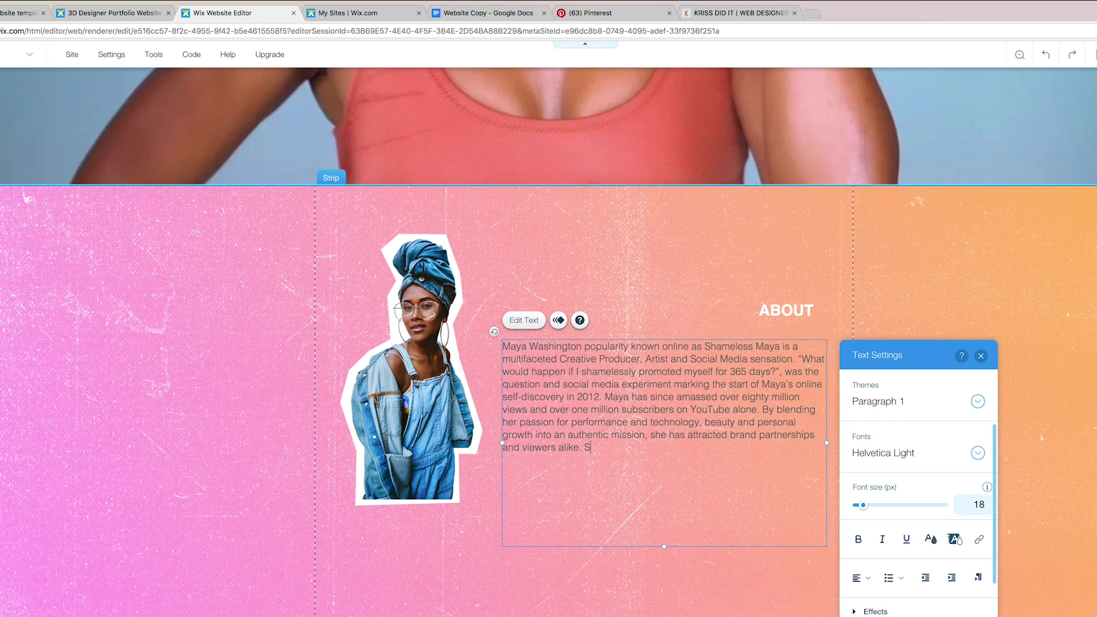
key(BackSpace)
key(super+a)
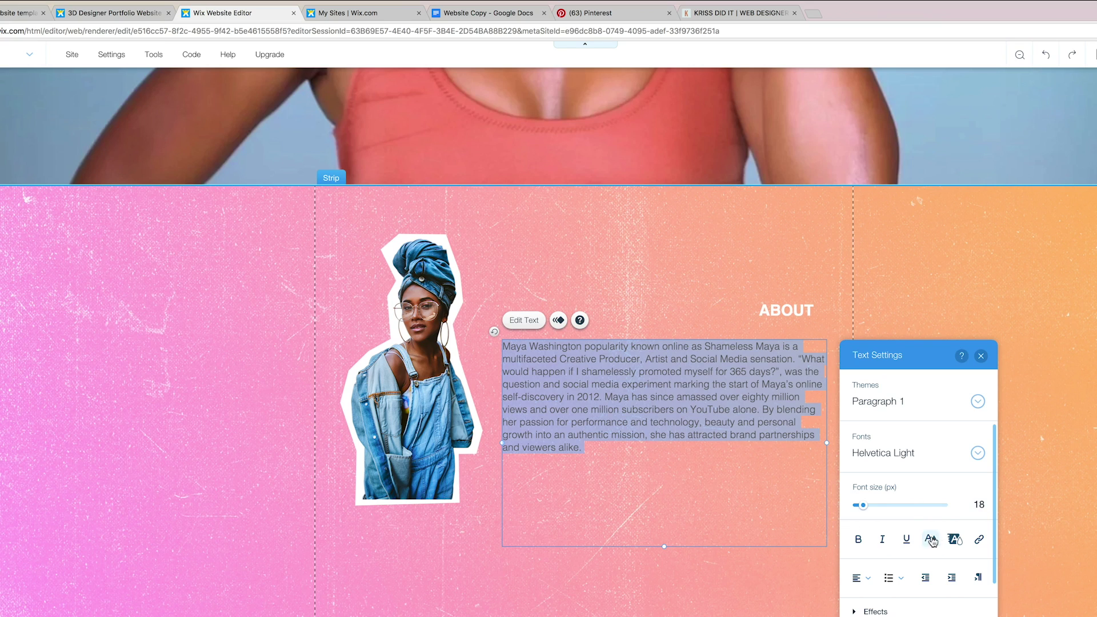
Format the bio text in black Helvetica Bold.
click(929, 539)
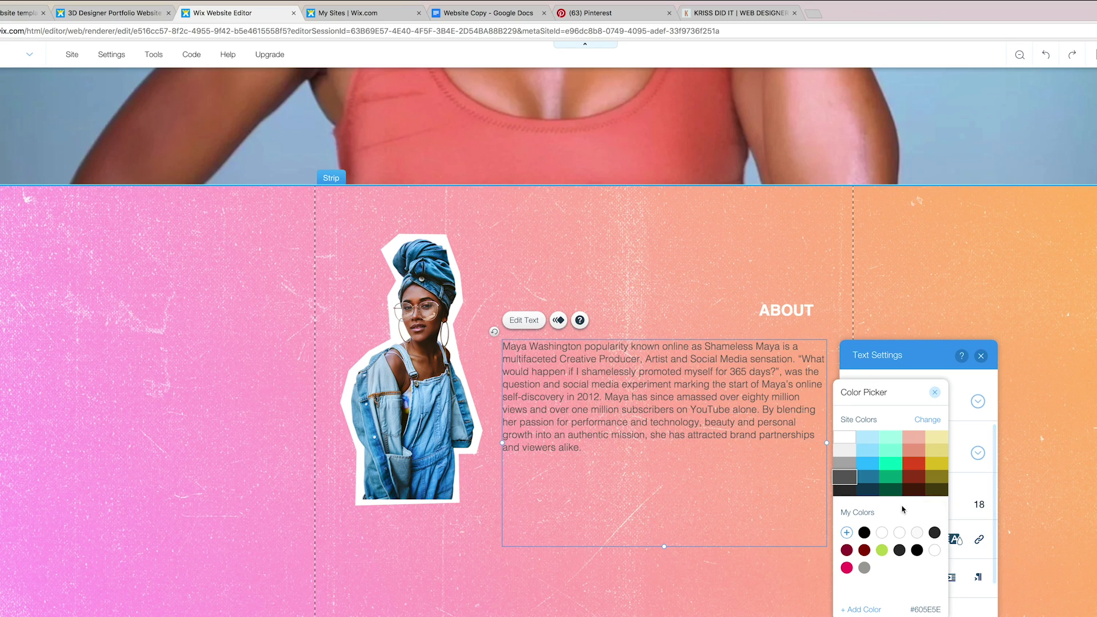
click(864, 533)
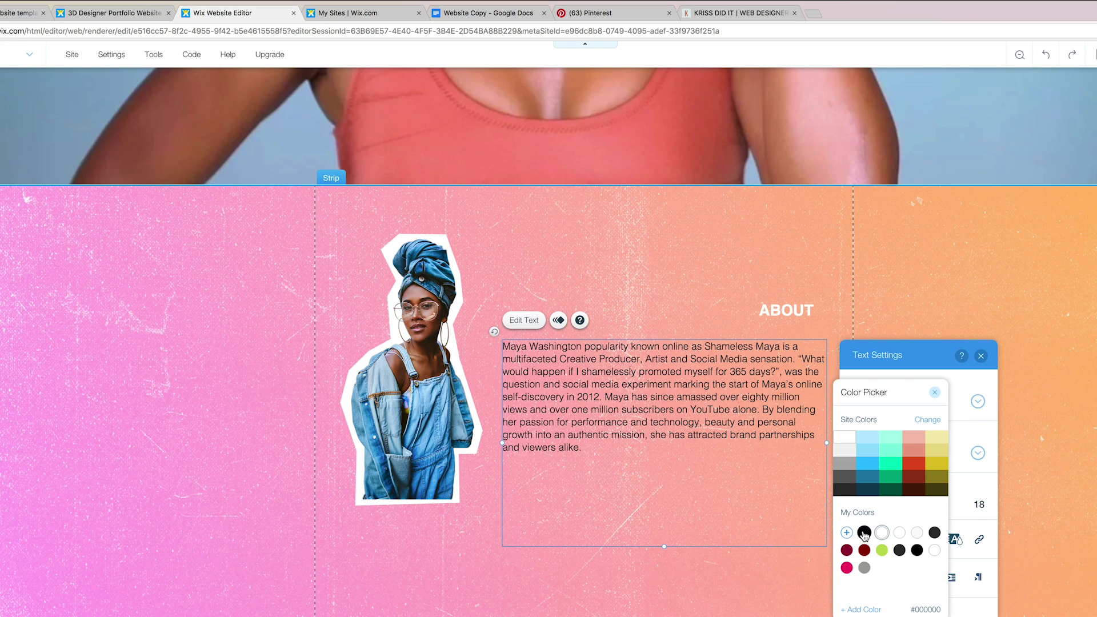
click(934, 392)
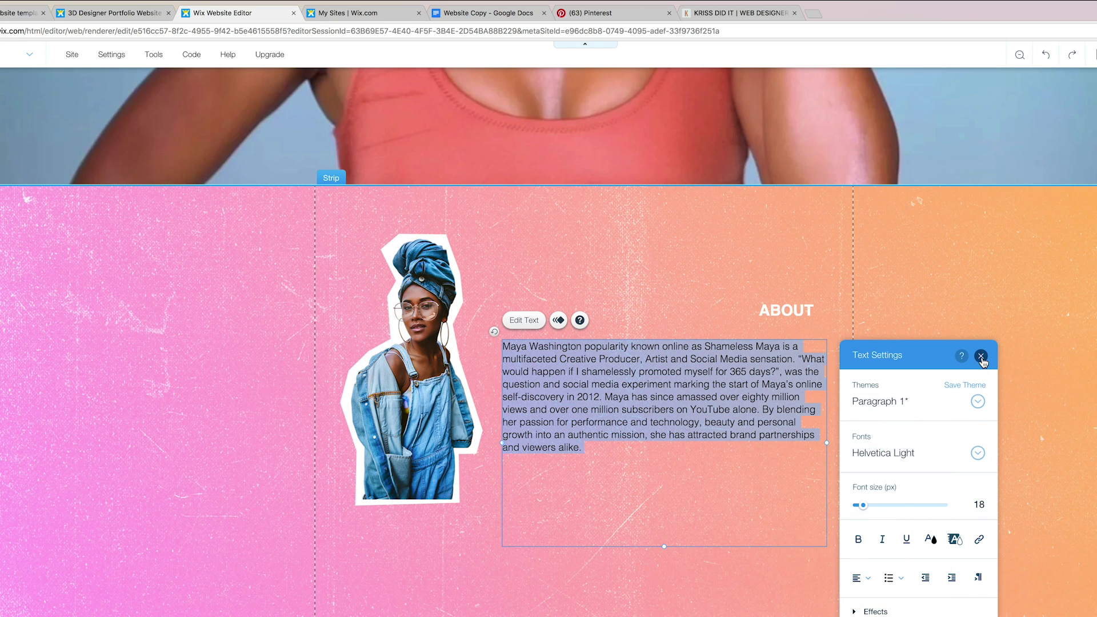
click(975, 453)
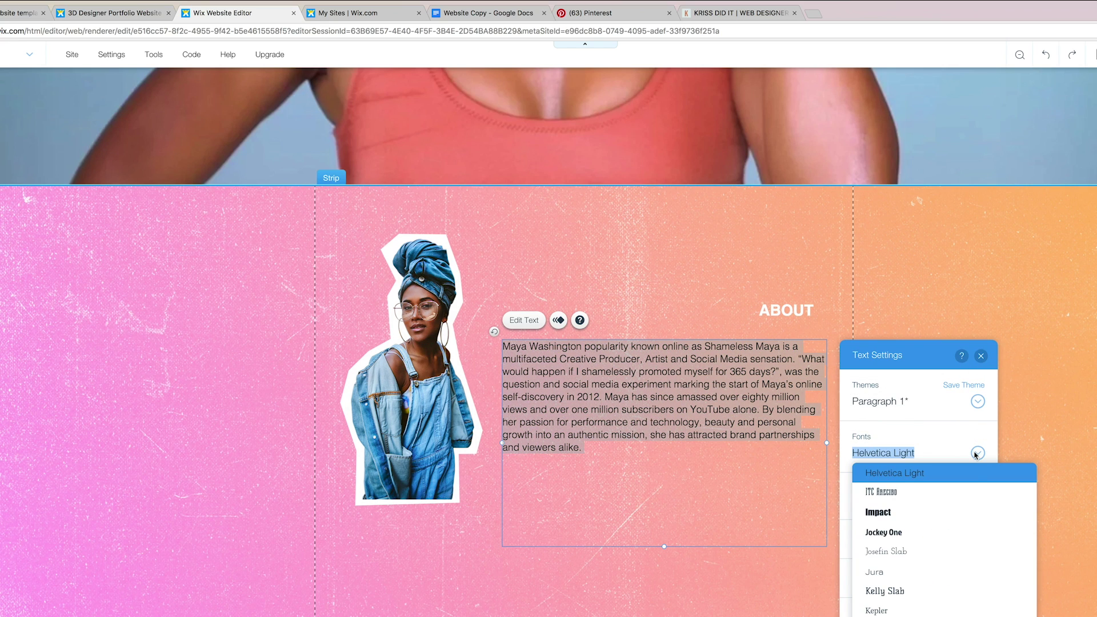
scroll(971, 527, up, 3)
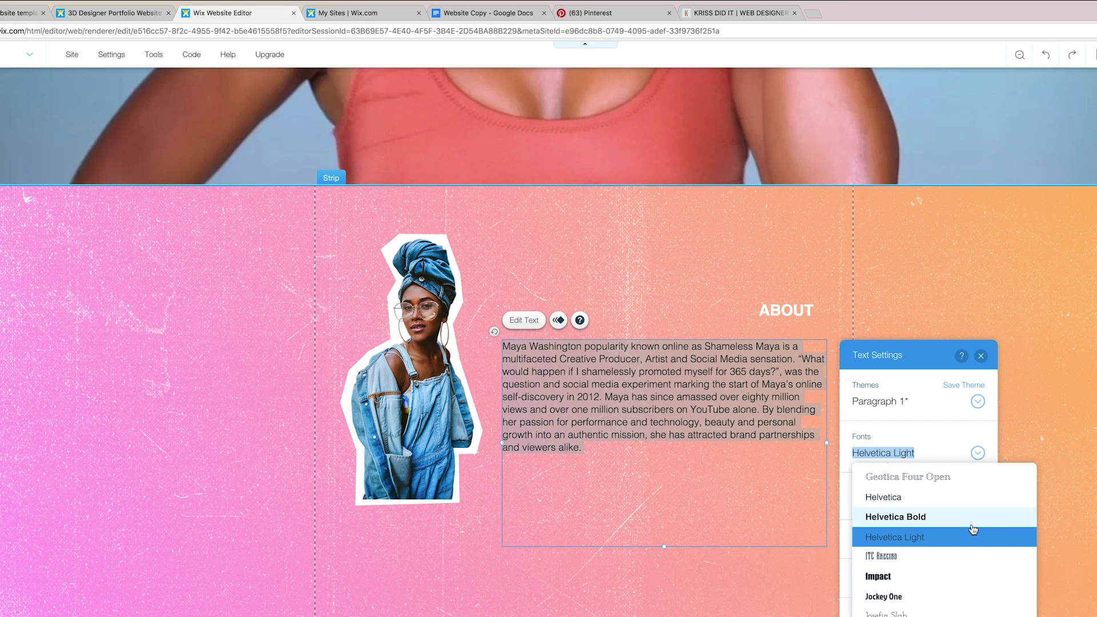
click(969, 523)
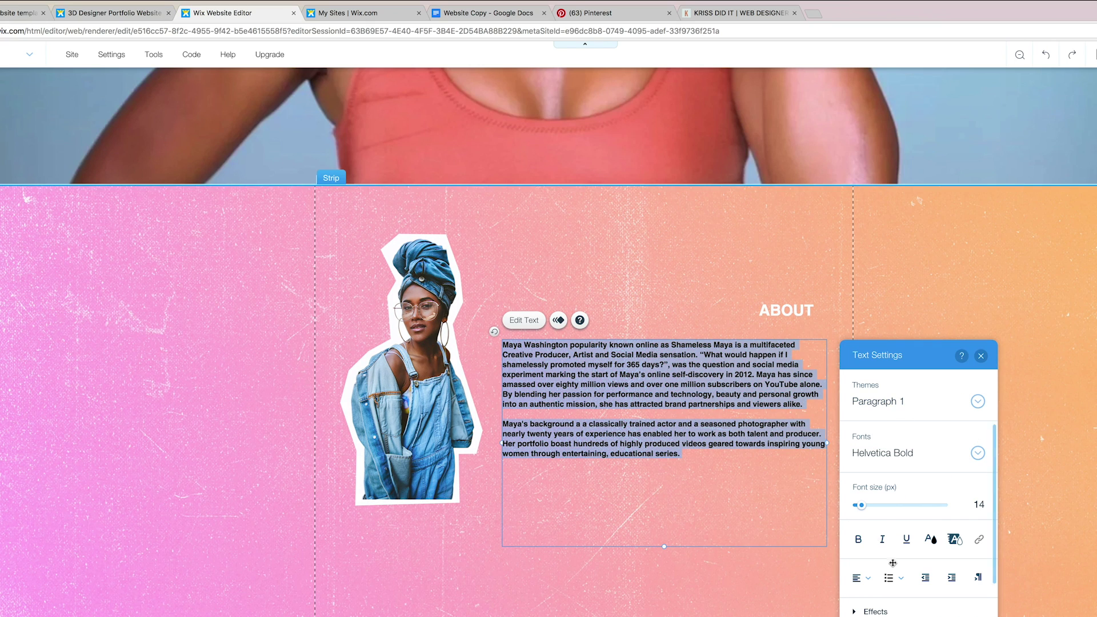
click(786, 310)
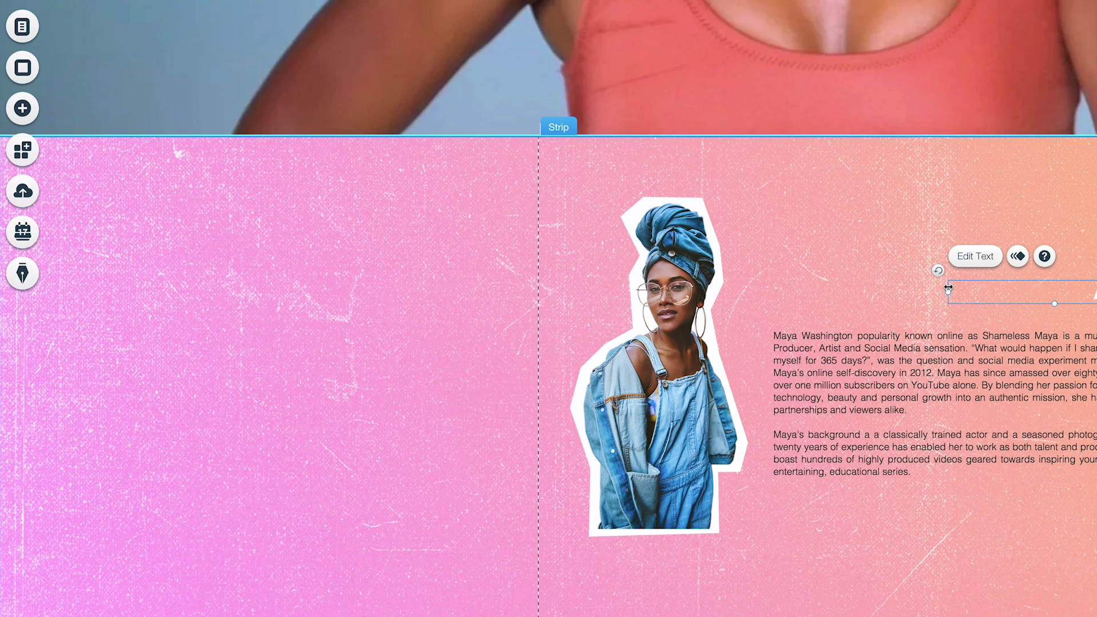
Read the Container Boxes help, then place a dark container box on the strip under the bio.
click(874, 306)
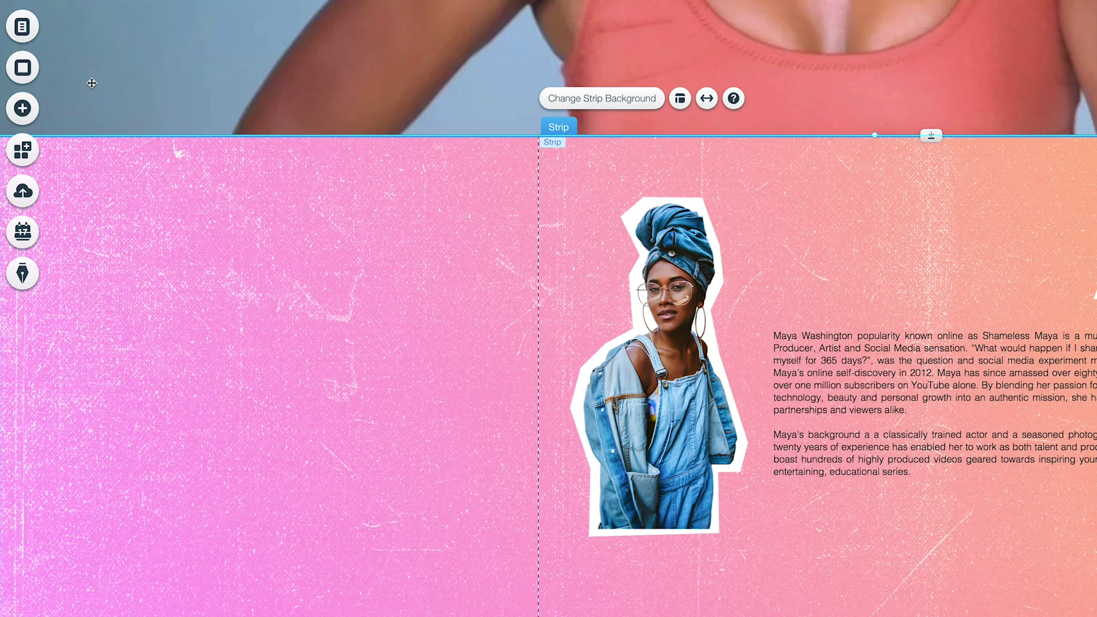
click(23, 110)
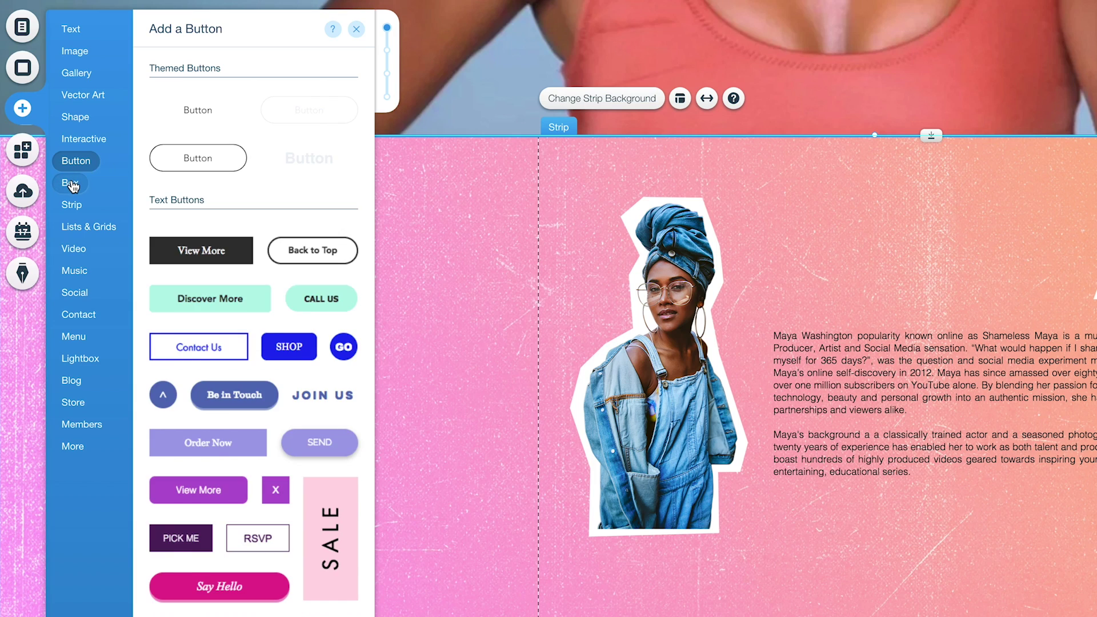
mouse_move(69, 184)
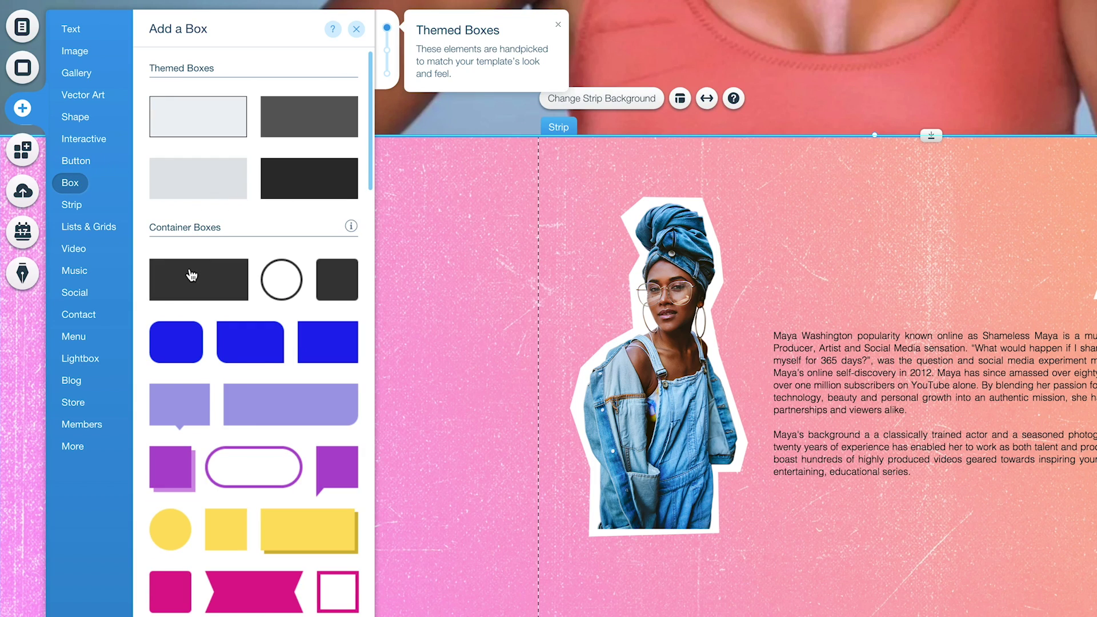
scroll(257, 171, down, 5)
click(333, 29)
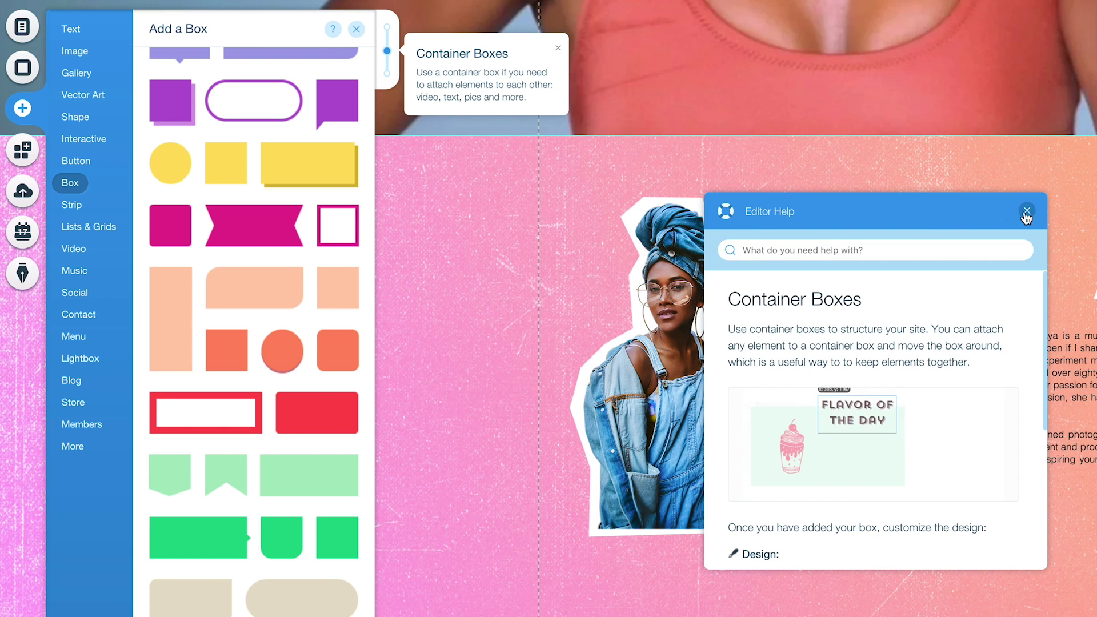
scroll(200, 352, up, 6)
drag(1029, 216, 1016, 218)
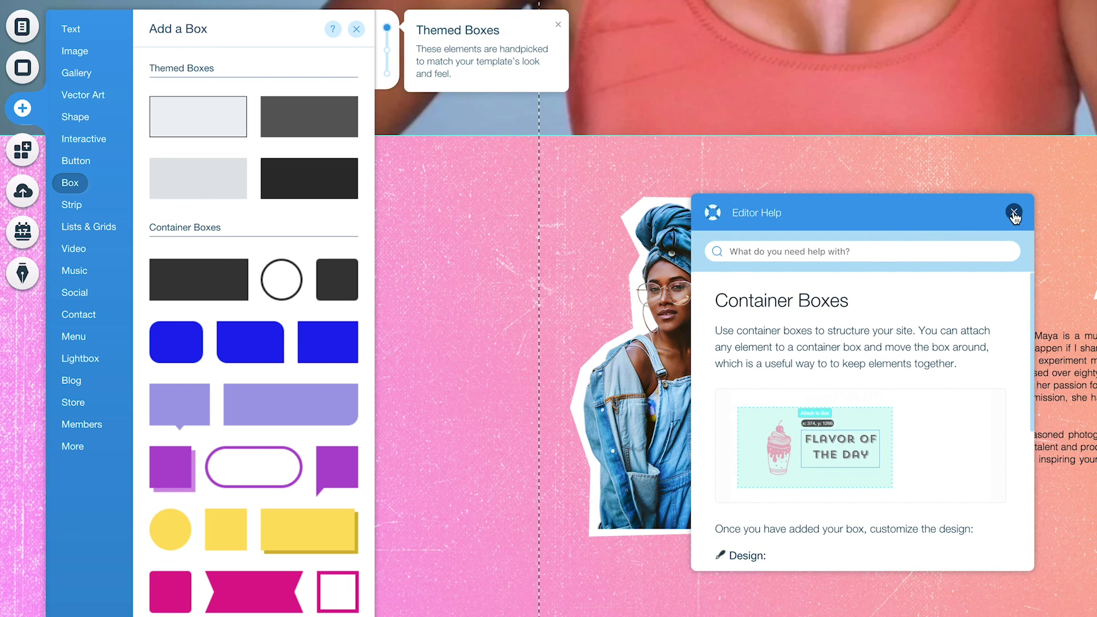
click(1013, 216)
drag(242, 297, 930, 565)
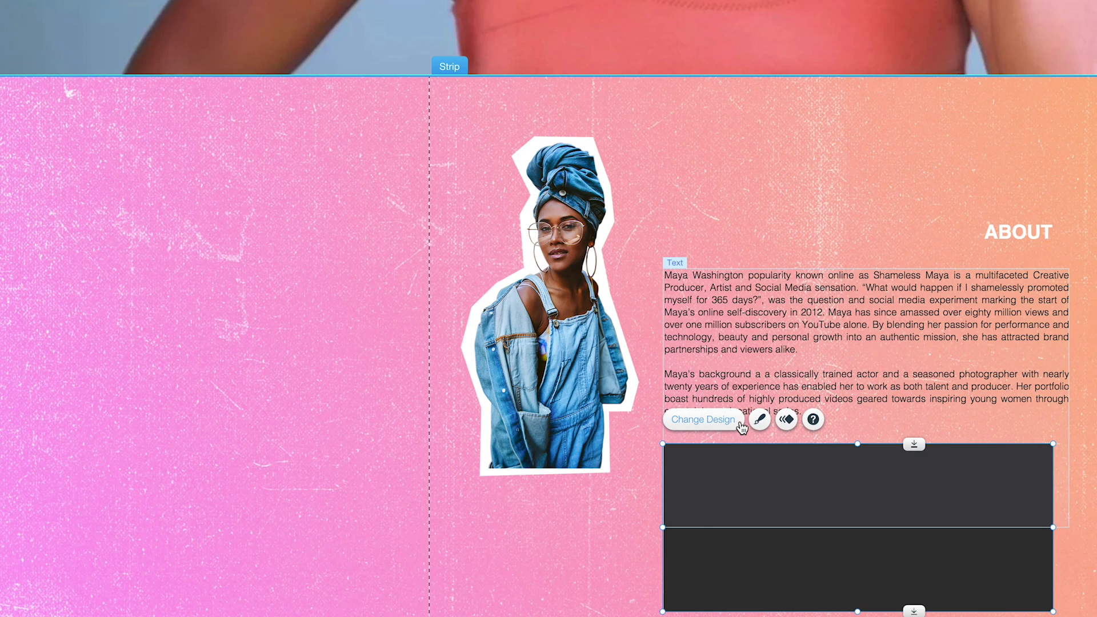
Make the container box fill white and resize it to 568 by 318 under ABOUT.
click(759, 419)
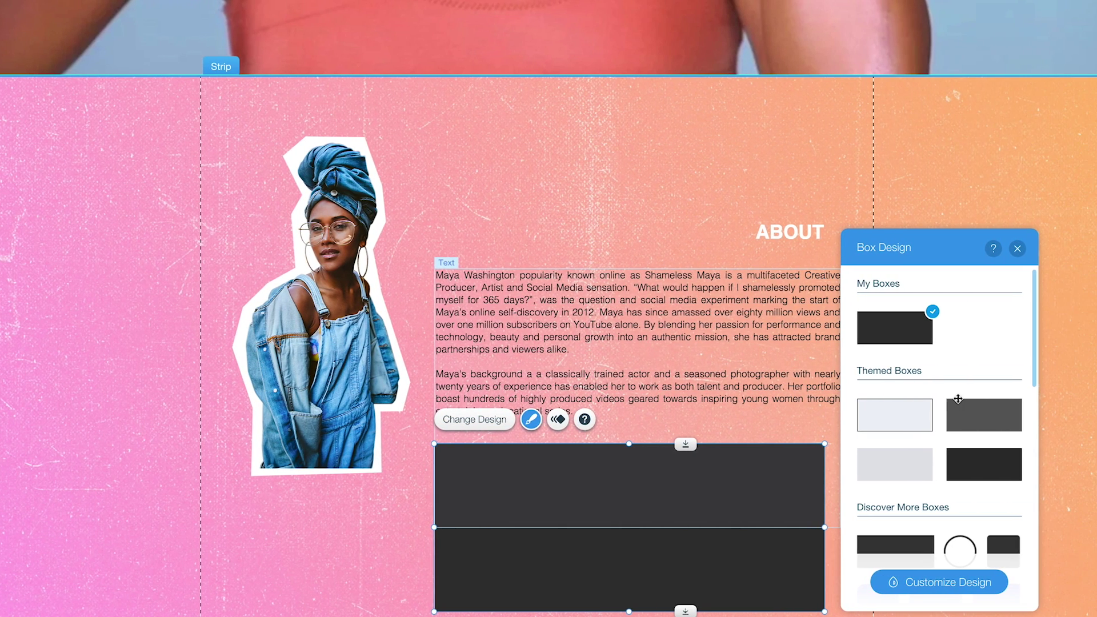
click(952, 591)
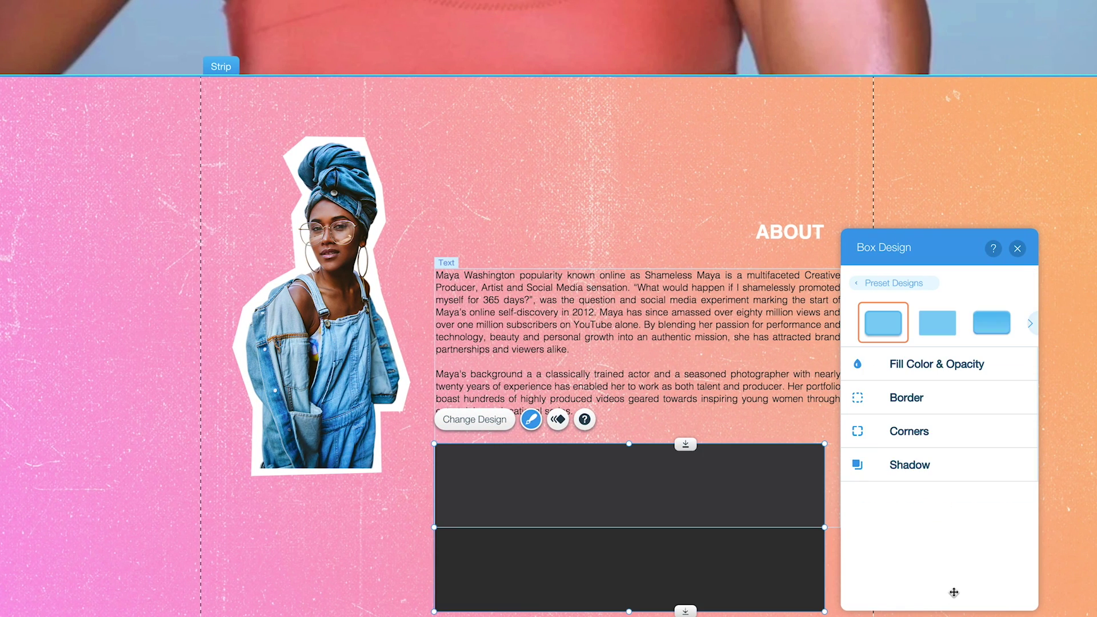
click(969, 367)
click(891, 469)
click(783, 414)
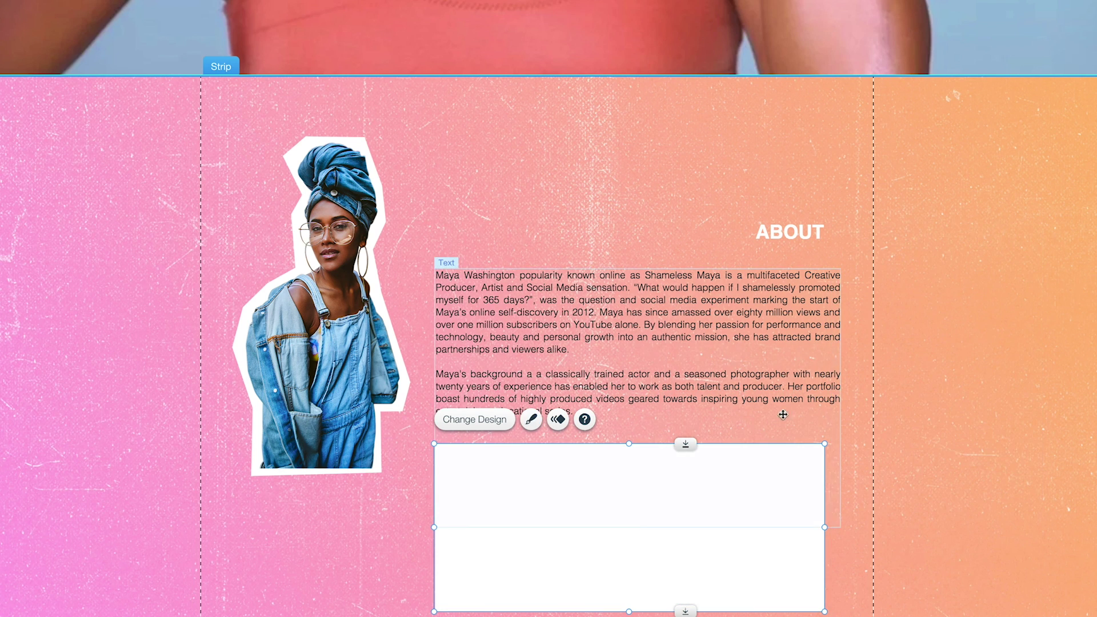
drag(782, 414, 656, 319)
drag(636, 416, 636, 464)
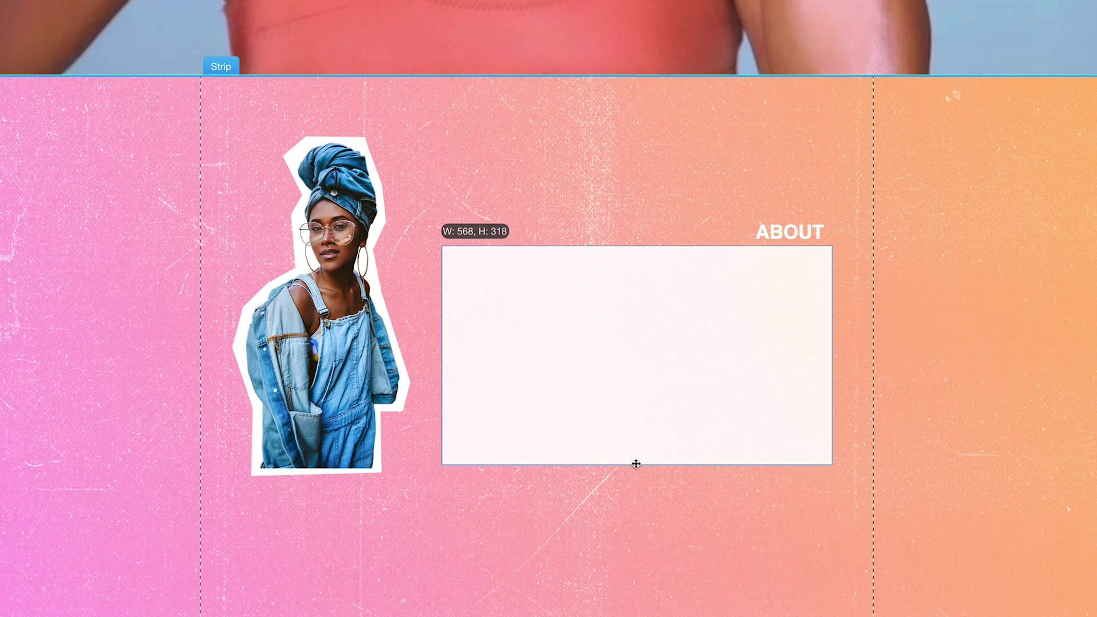
right_click(615, 293)
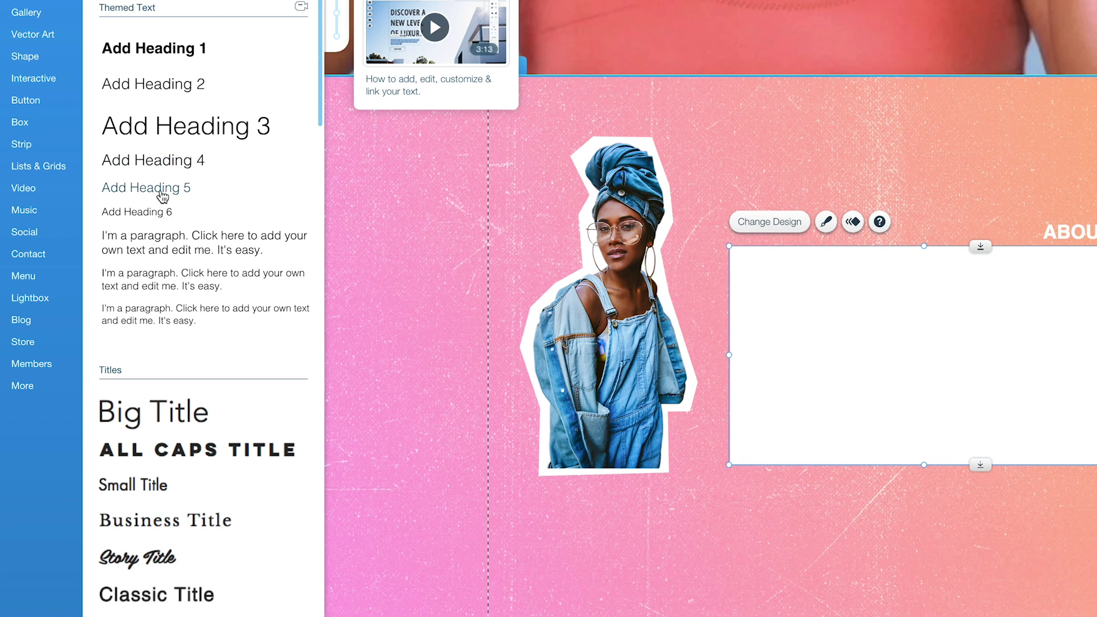
Add a paragraph inside the white box, enlarge it, and paste both biography paragraphs into it.
drag(132, 251, 804, 314)
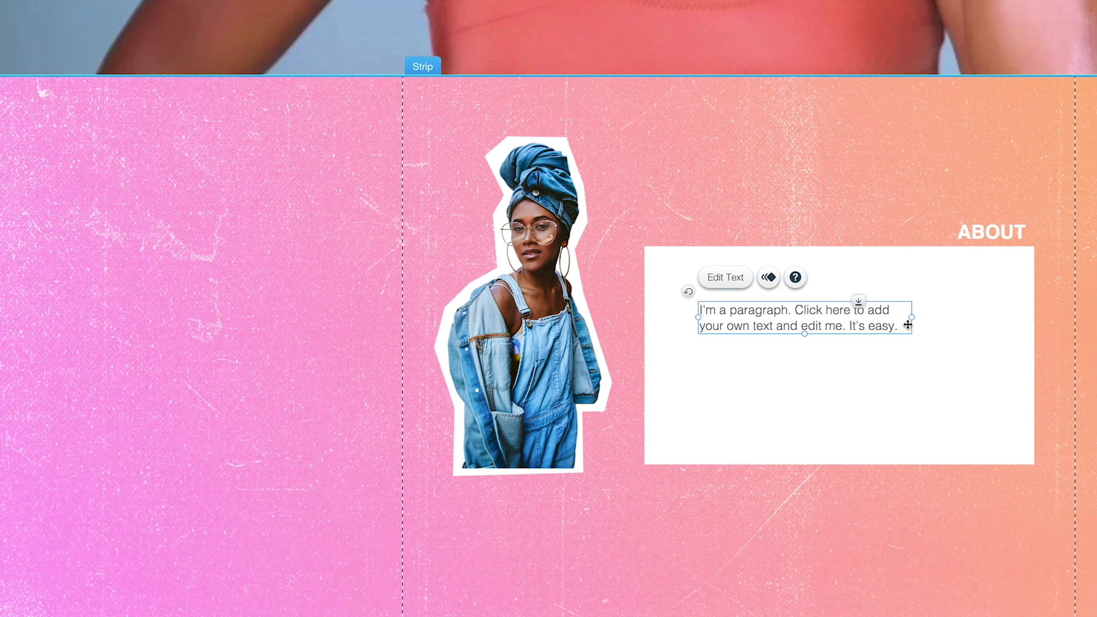
drag(997, 317, 1080, 322)
drag(920, 322, 920, 322)
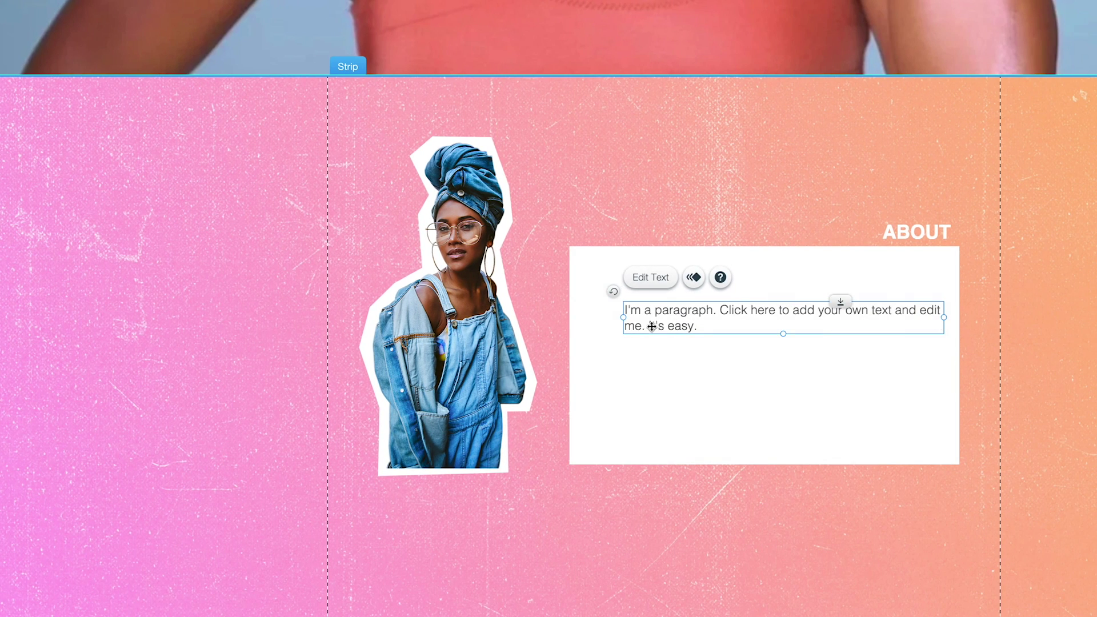
drag(628, 318, 583, 321)
drag(761, 333, 769, 427)
double_click(636, 328)
key(ctrl+a)
text(Maya's background a a classically trained actor and a seasoned photographer with nearly twenty years of experience has enabled her to work as both talent and producer. Her portfolio boast hundreds of highly produced videos geared towards inspiring young women through entertaining, educational series.)
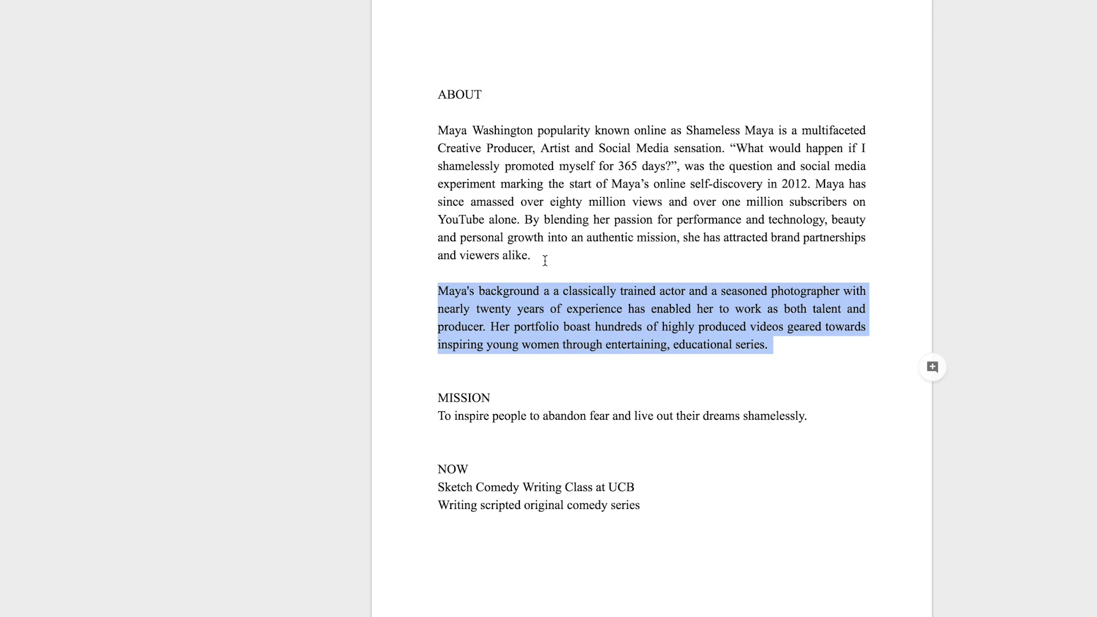
triple_click(545, 260)
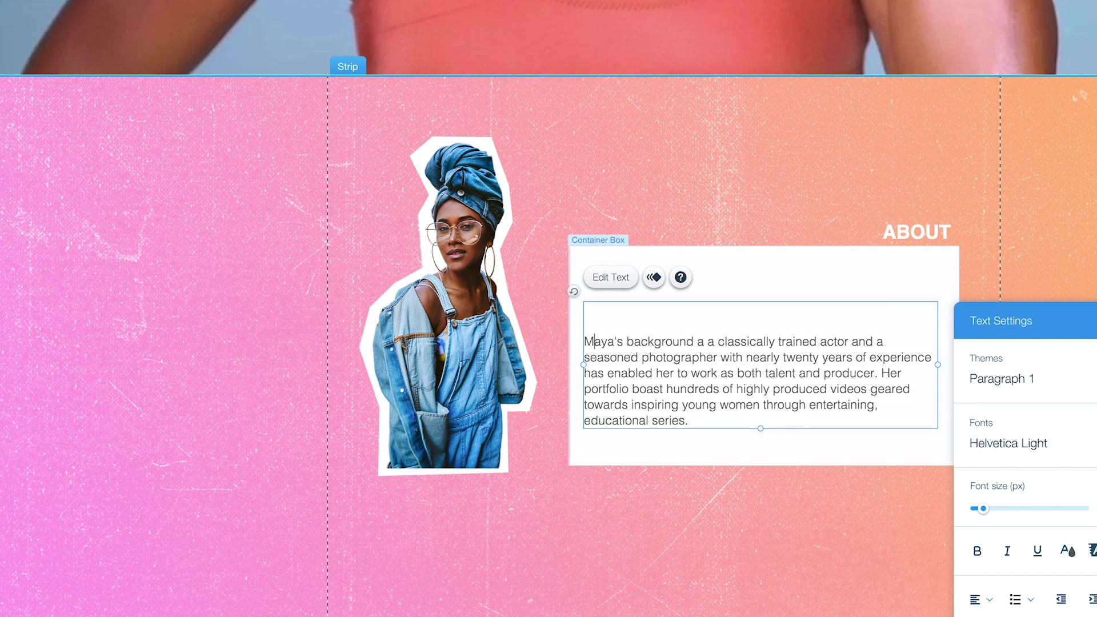
text(Maya Washington popularity known online as Shameless Maya is a multifaceted Creative Producer, Artist and Social Media sensation. "What would happen if I shamelessly promoted myself for 365 days?", was the question and social media experiment marking the start of Maya’s online self-discovery in 2012. Maya has since amassed over eighty million views and over one million subscribers on YouTube alone. By blending her passion for performance and technology, beauty and personal growth into an authentic mission, she has attracted brand partnerships and viewers alike.)
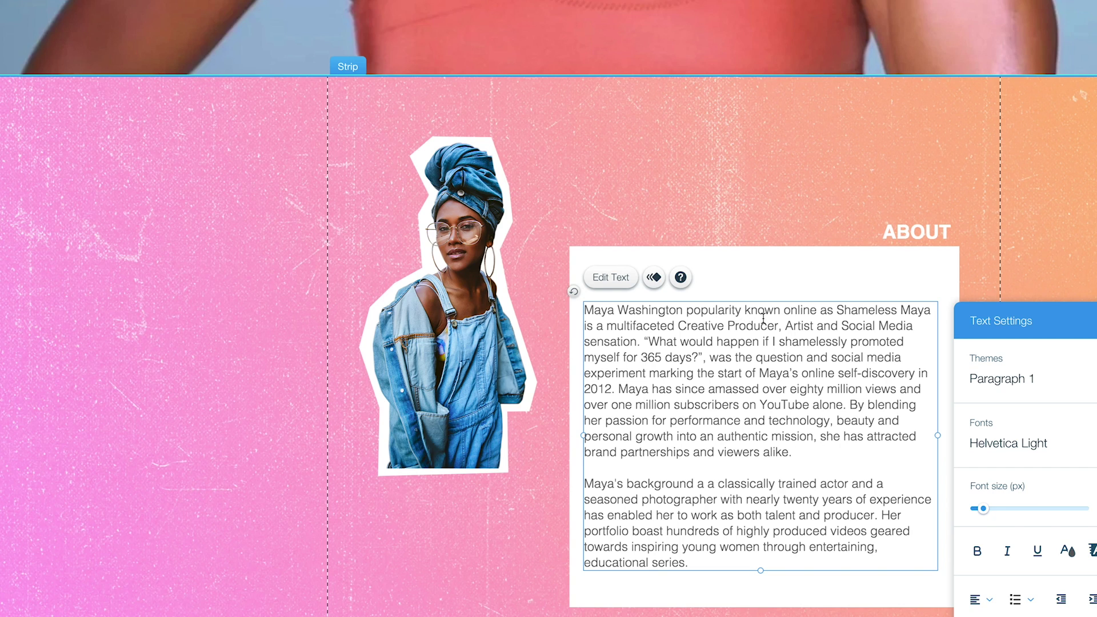
key(ctrl+a)
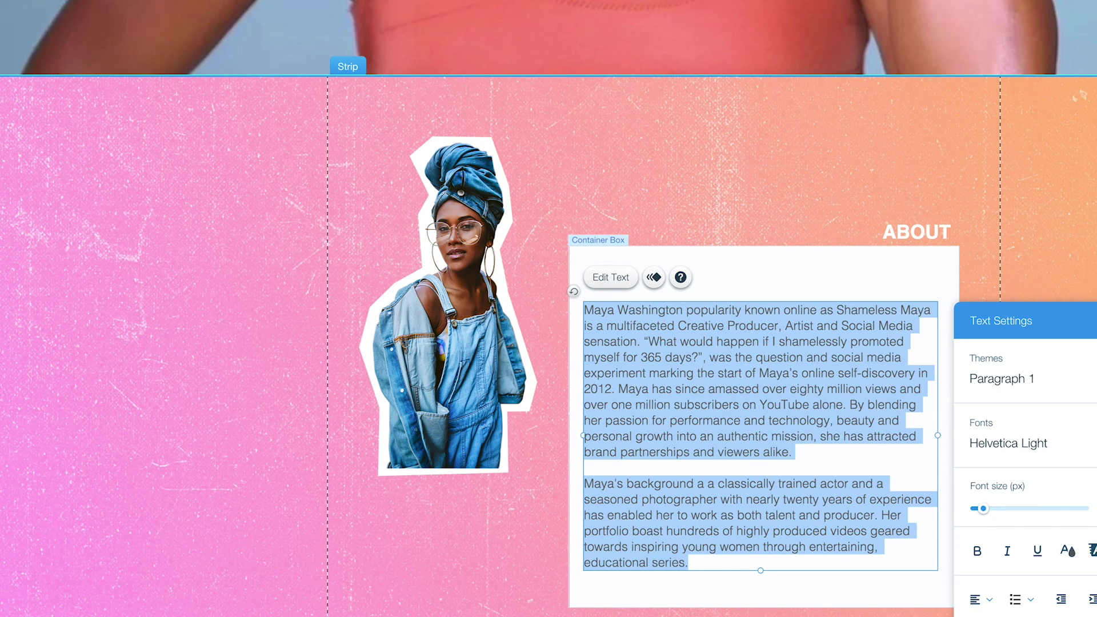
Set the biography text to 14 px, darker grey, and justified.
click(1096, 508)
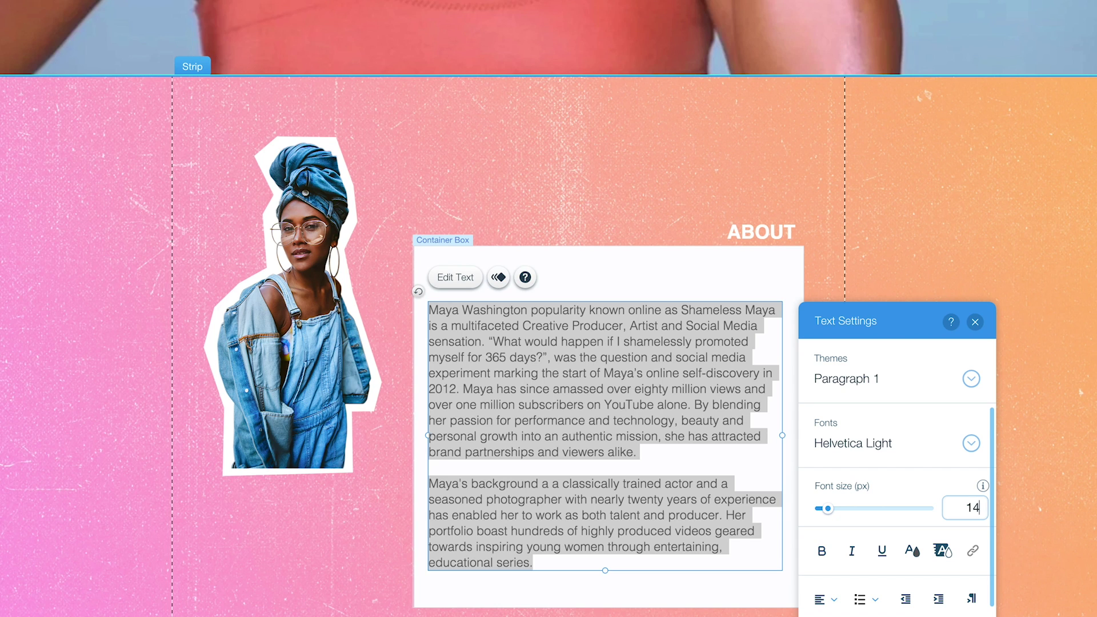
click(912, 550)
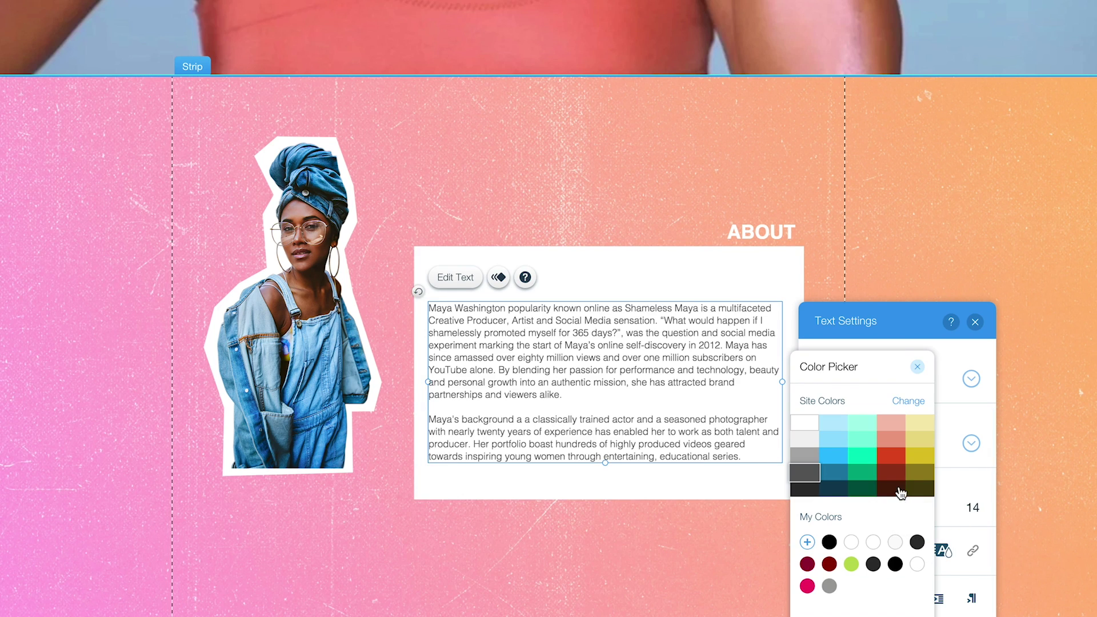
click(806, 489)
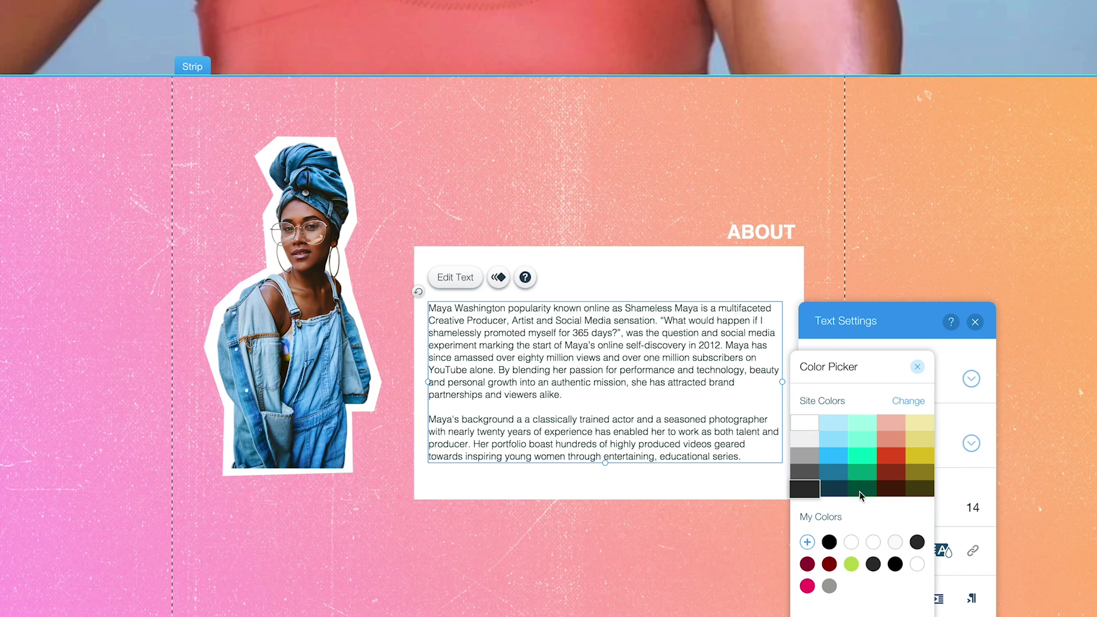
click(917, 366)
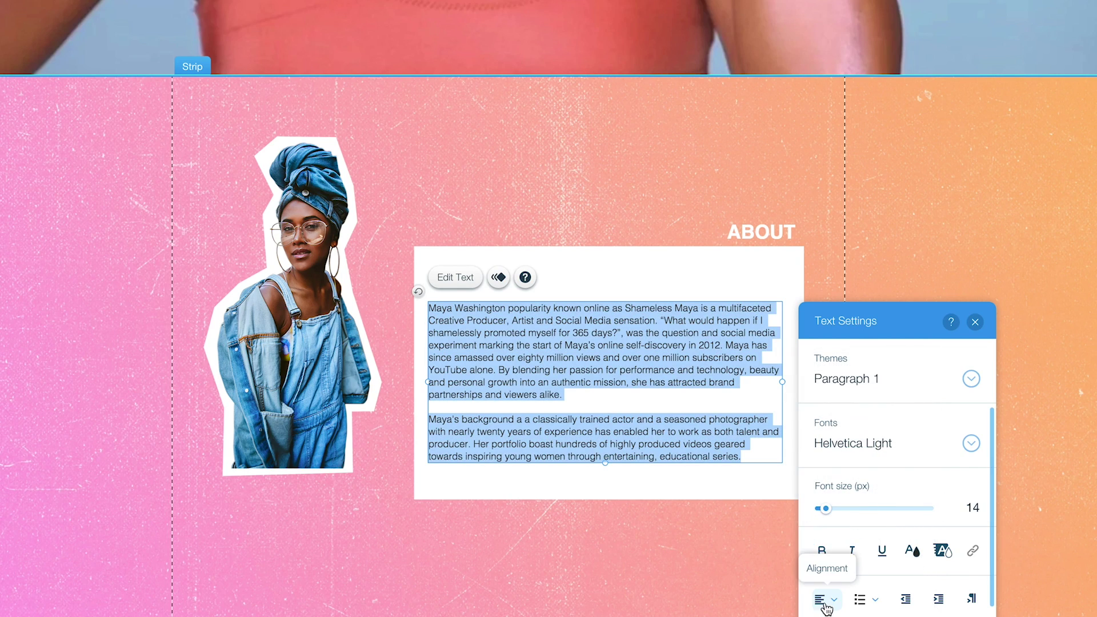
click(825, 602)
click(839, 616)
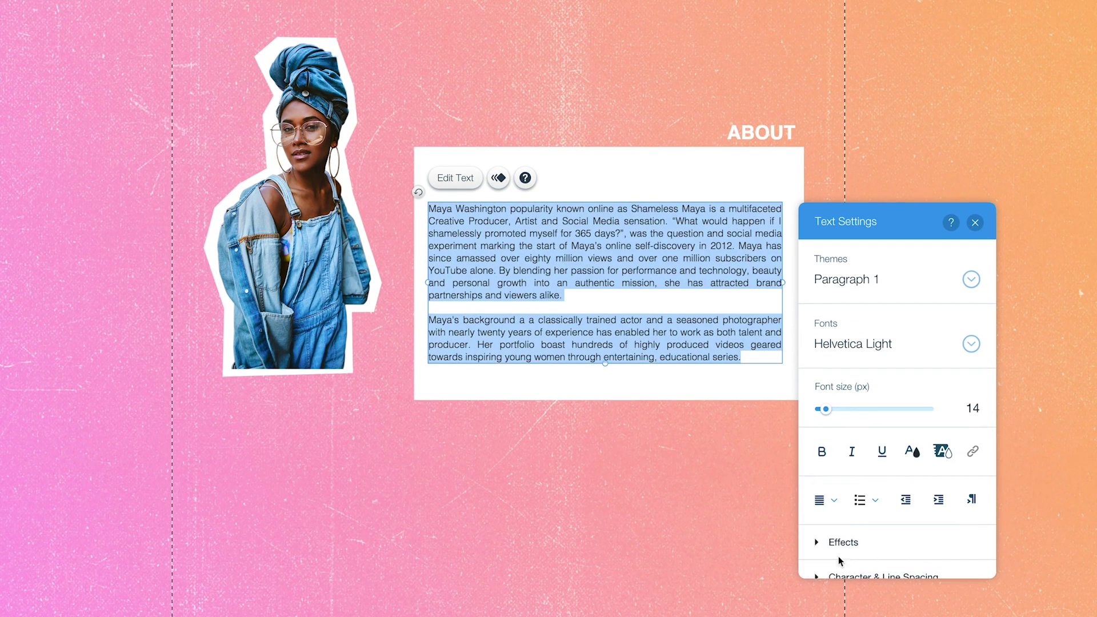
click(975, 222)
Move the ABOUT heading into the white box, make it black, and nudge the cutout right.
drag(761, 132, 737, 173)
click(586, 137)
click(902, 411)
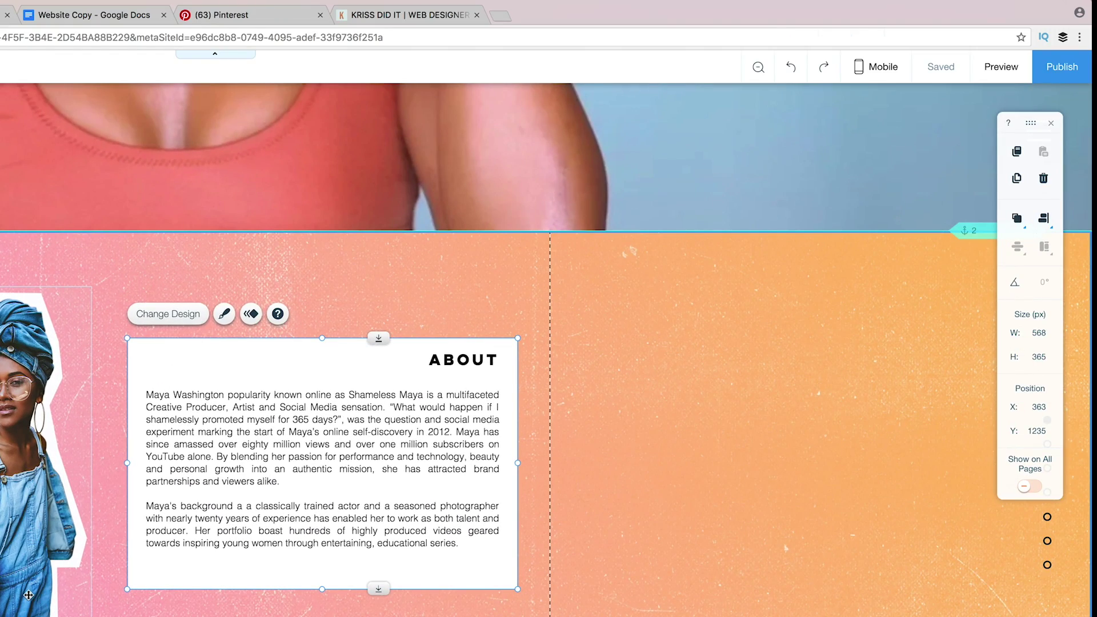
drag(28, 595, 41, 588)
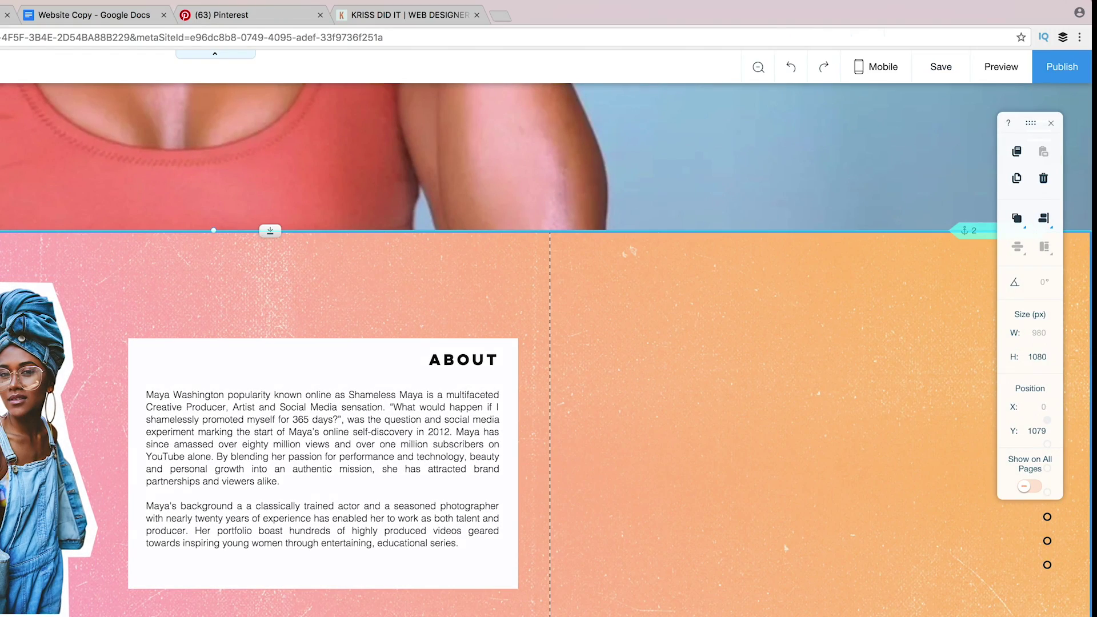
Preview the site as visitors see it, then return to the editor.
click(1015, 74)
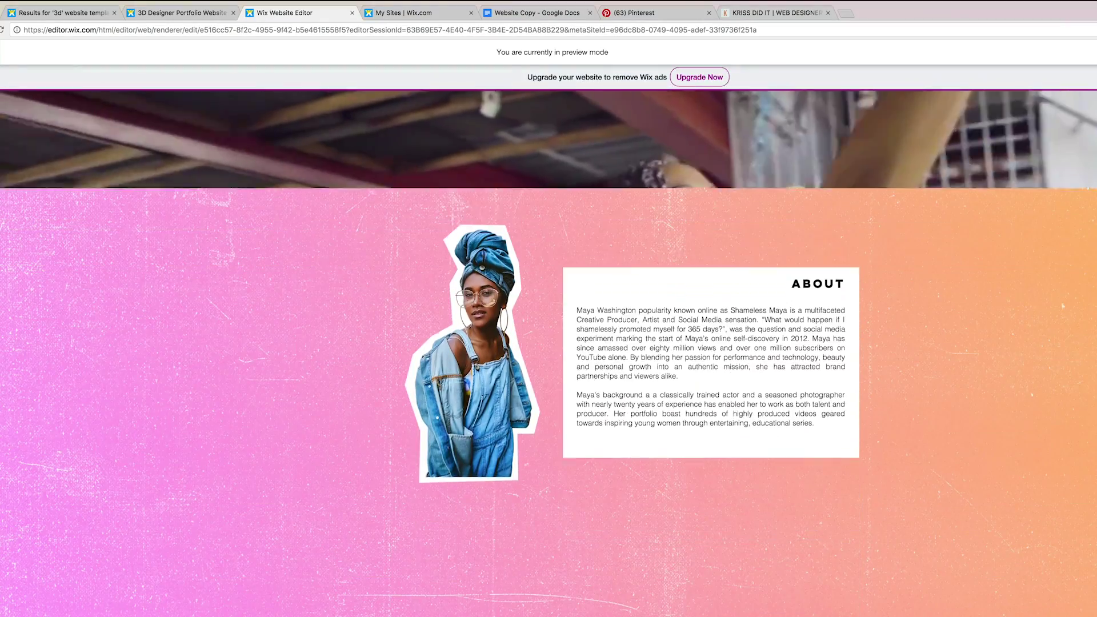
scroll(548, 342, down, 5)
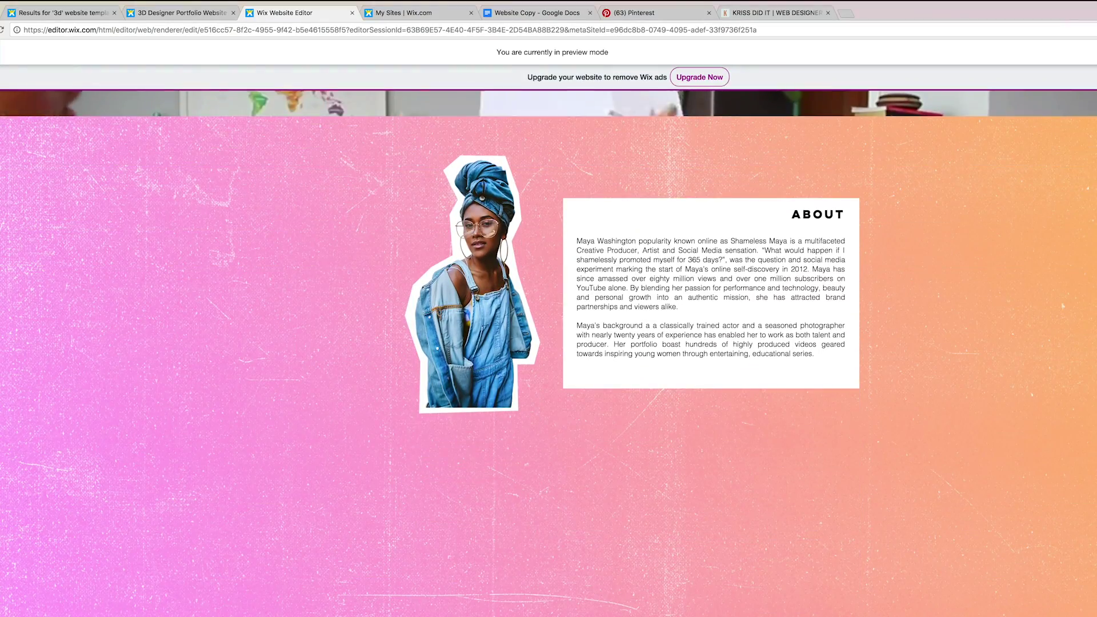
key(ctrl+shift+p)
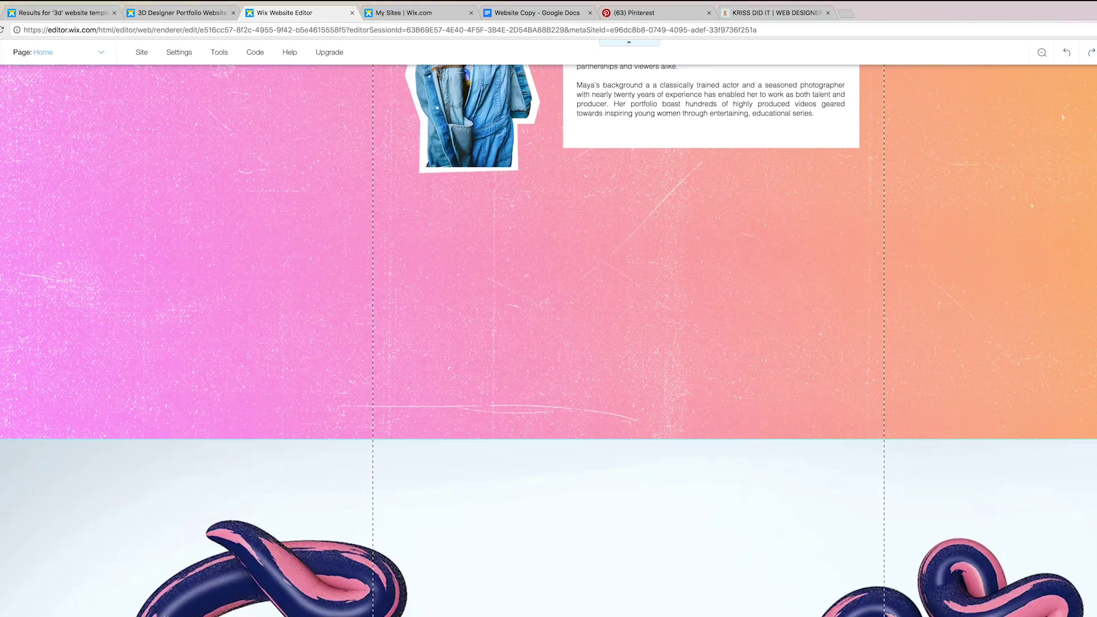
scroll(1011, 311, down, 1)
scroll(800, 274, up, 1)
Shorten the pink About strip, move the 3D Super strip directly beneath it, and anchor its top.
click(592, 241)
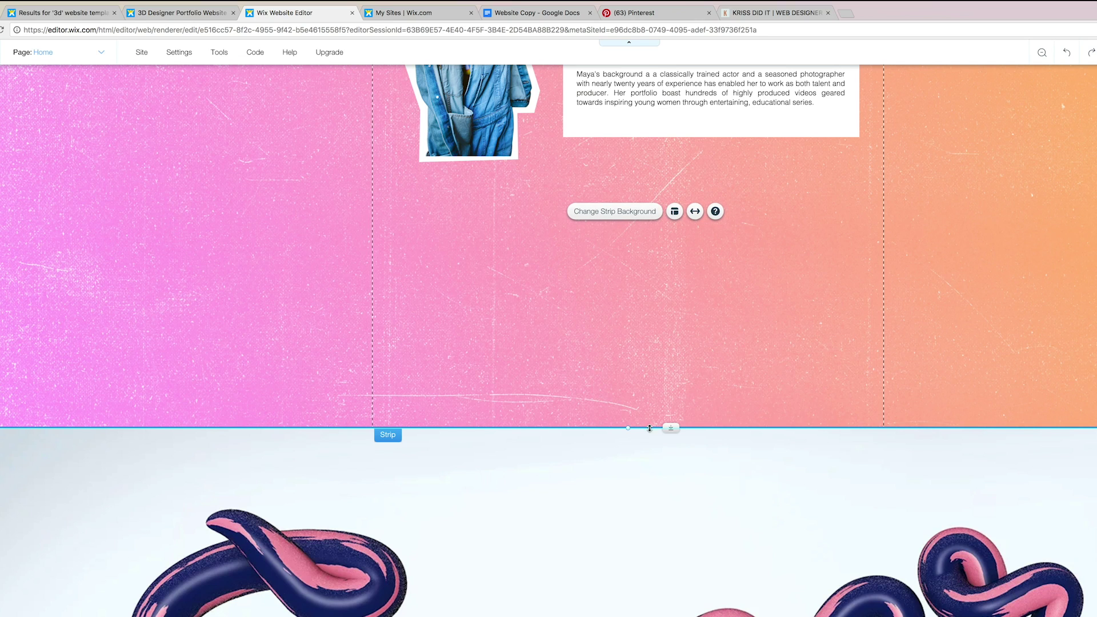
drag(628, 427, 629, 219)
click(629, 501)
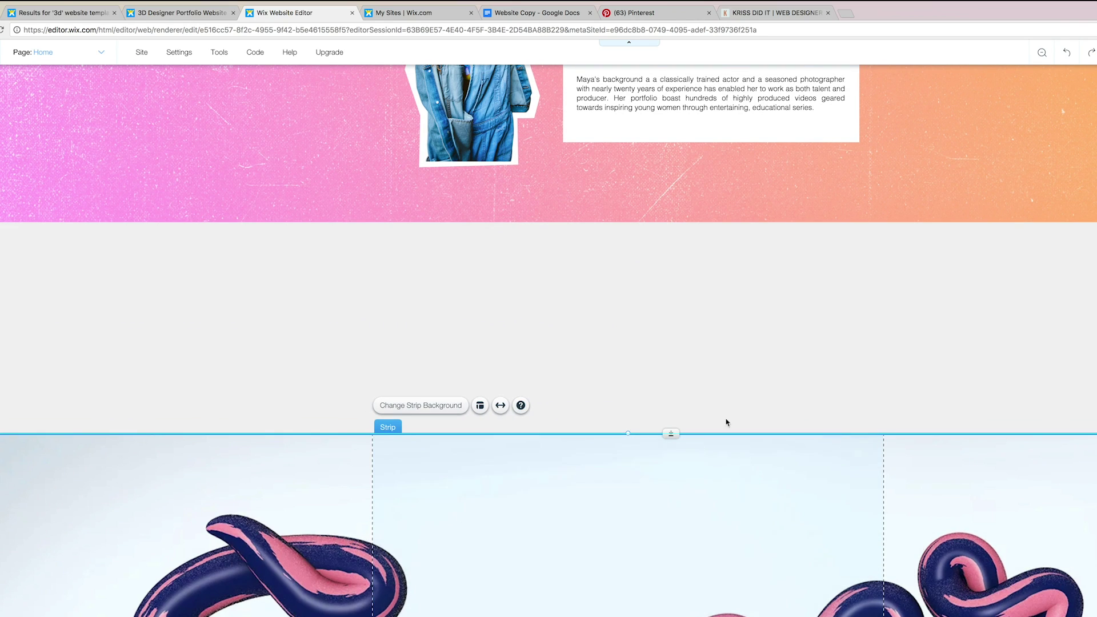
drag(947, 518, 930, 334)
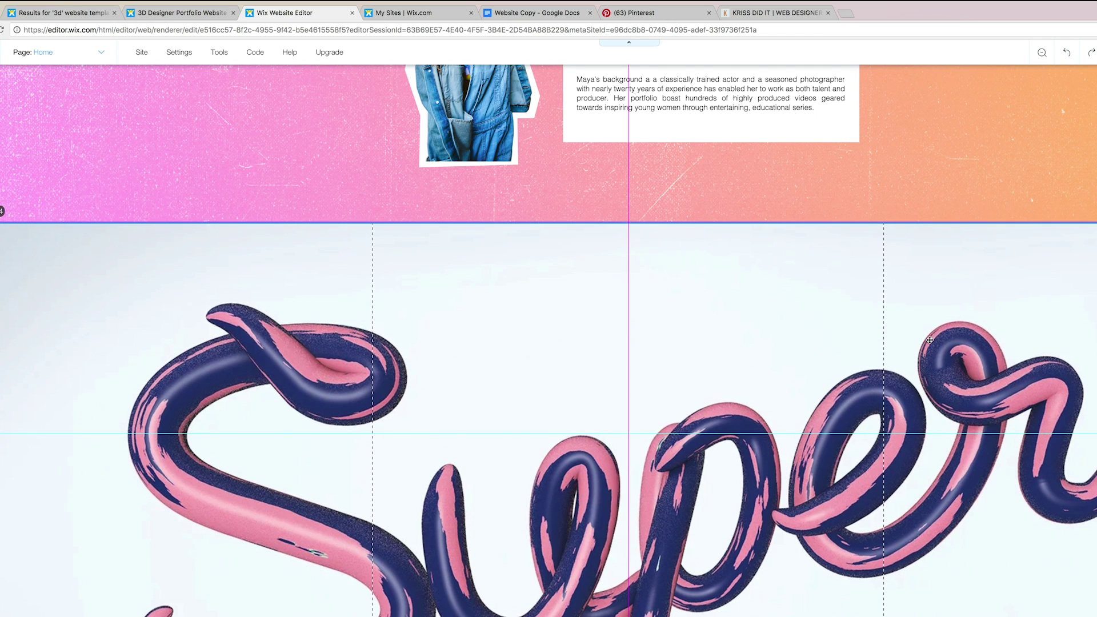
drag(929, 340, 990, 327)
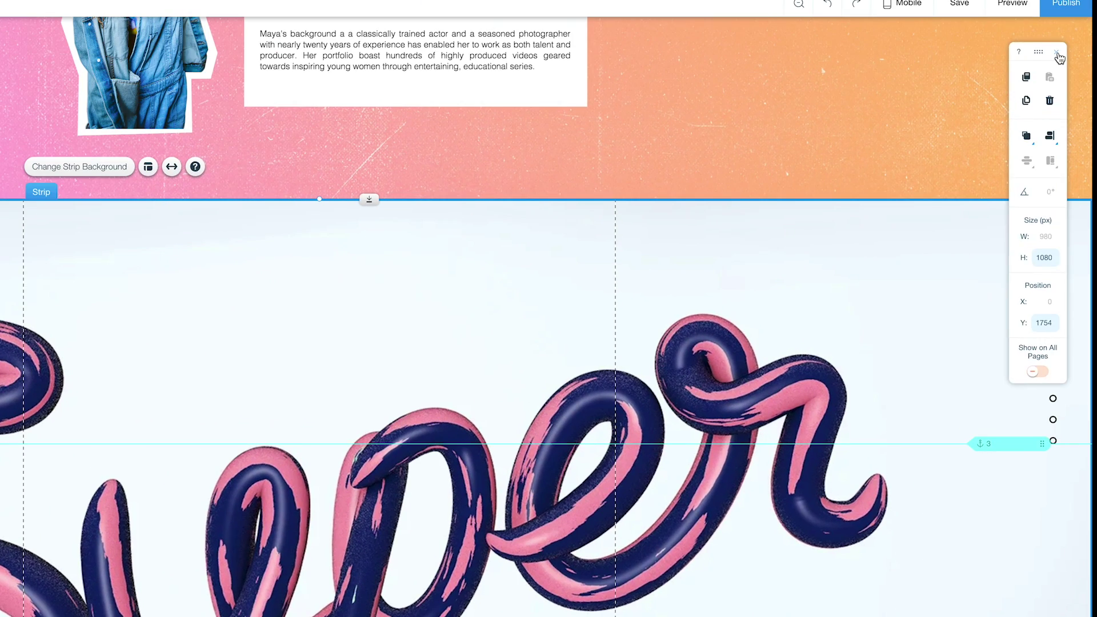
drag(997, 445, 990, 201)
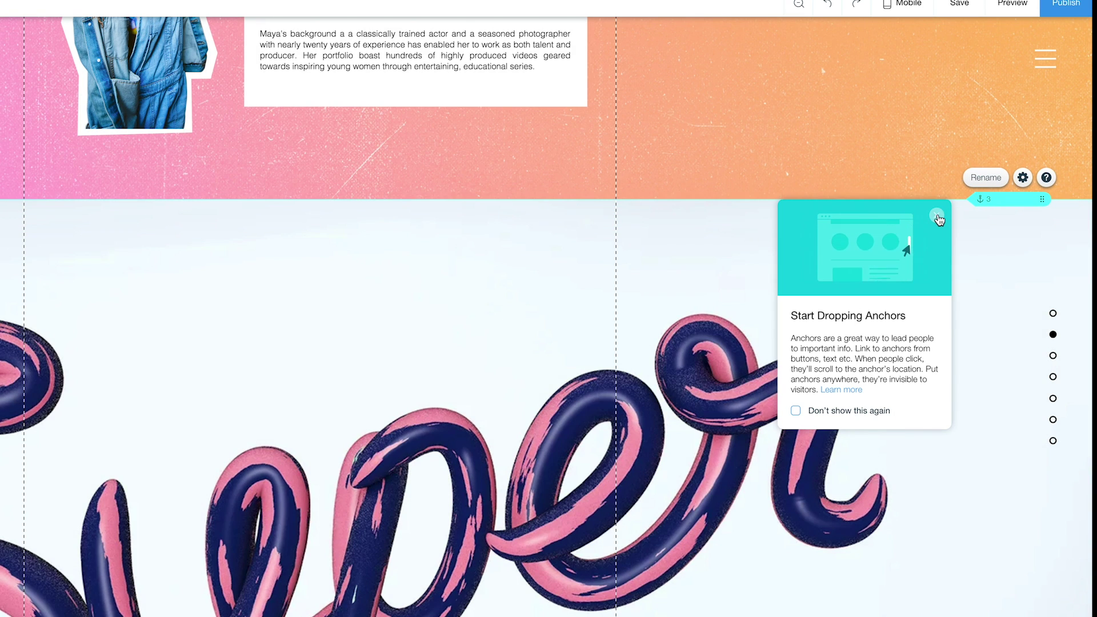
scroll(937, 247, up, 10)
scroll(938, 248, up, 4)
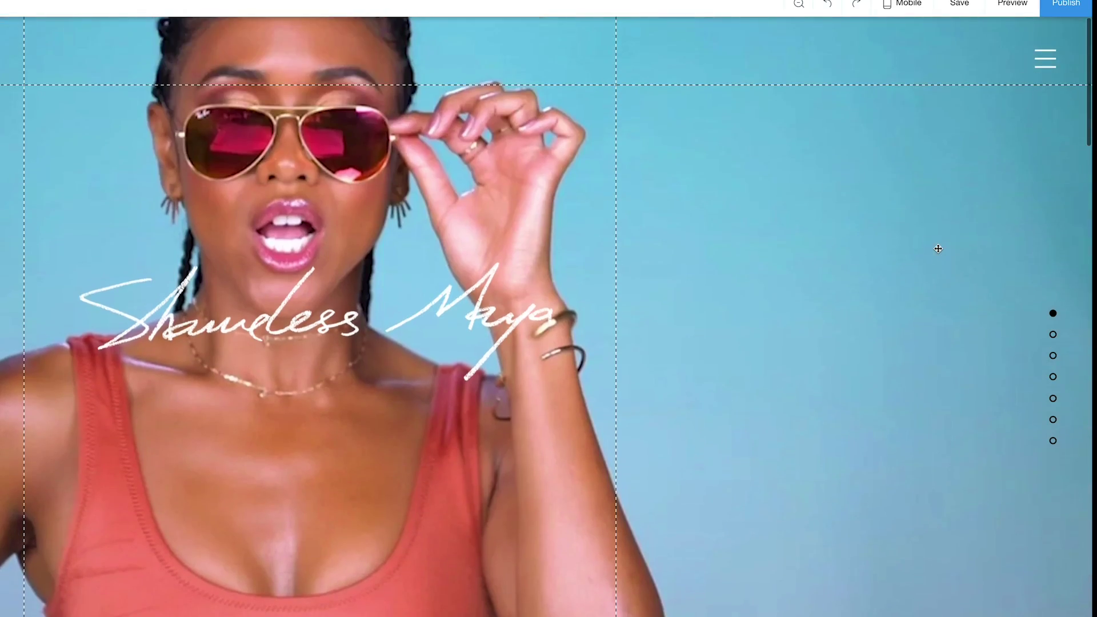
scroll(937, 248, down, 8)
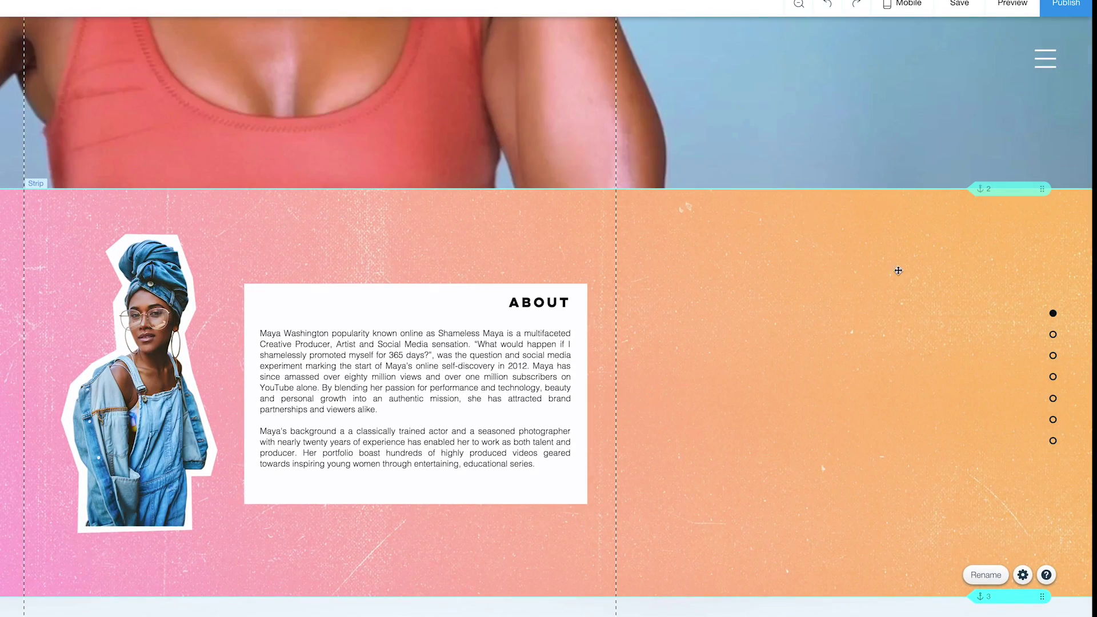
scroll(923, 571, down, 10)
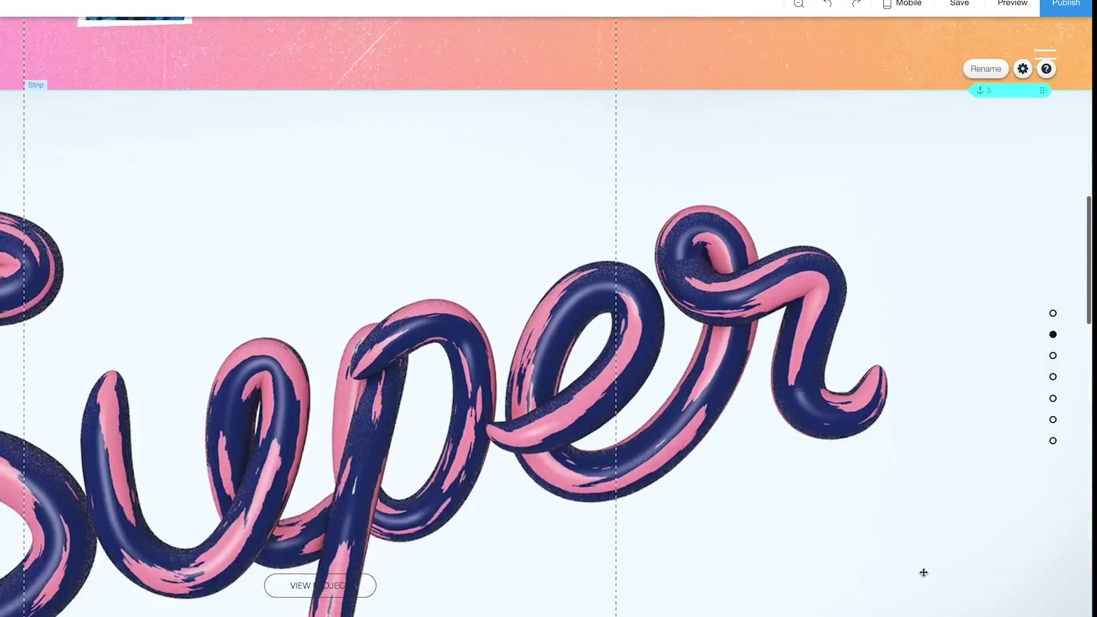
scroll(952, 568, down, 5)
scroll(952, 567, down, 5)
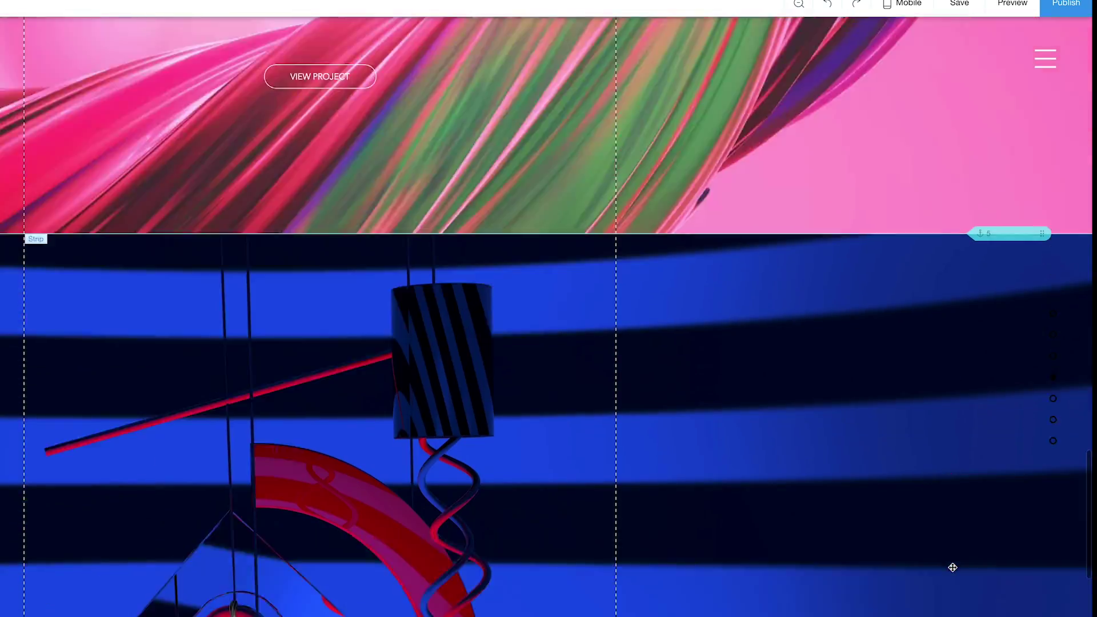
scroll(952, 565, up, 3)
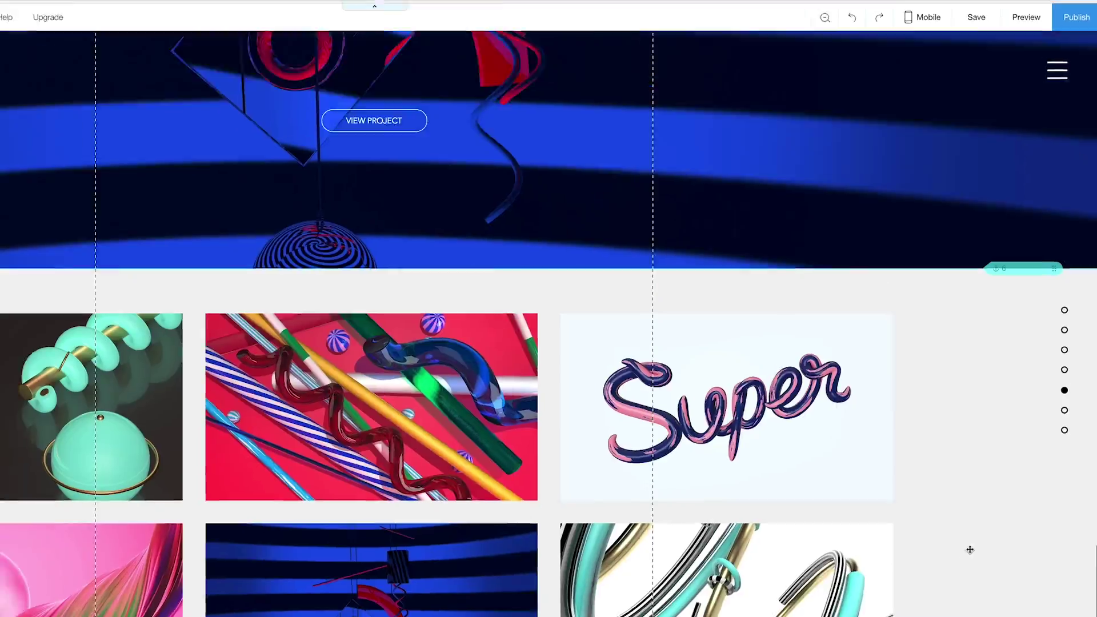
scroll(969, 549, up, 5)
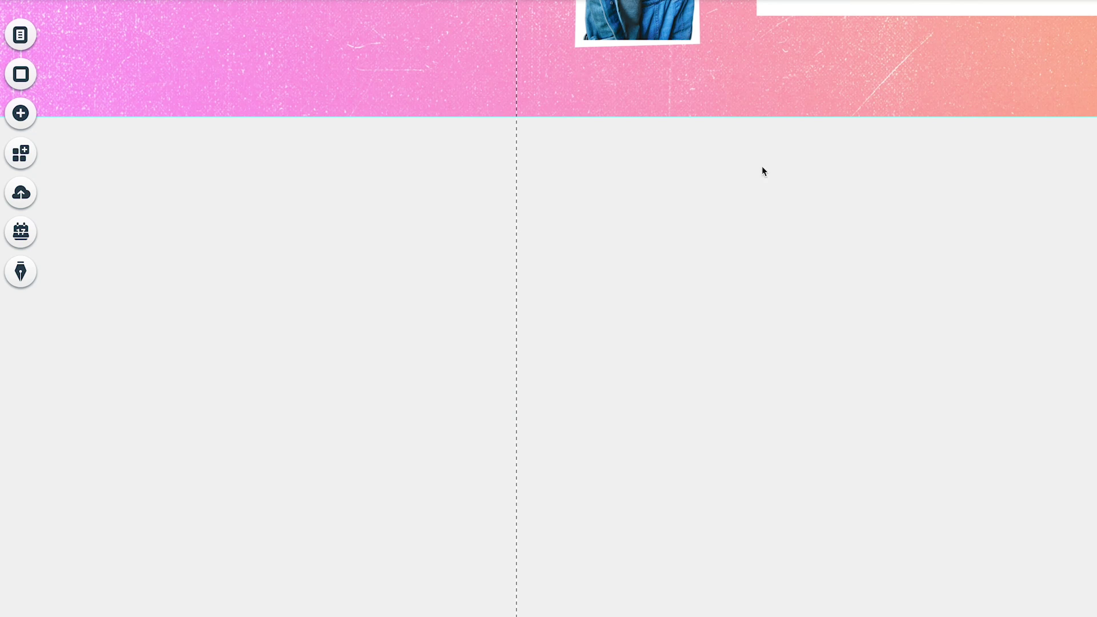
Add a Wix Video channel player below the About strip and select the Tech Talk Trailer video.
click(22, 116)
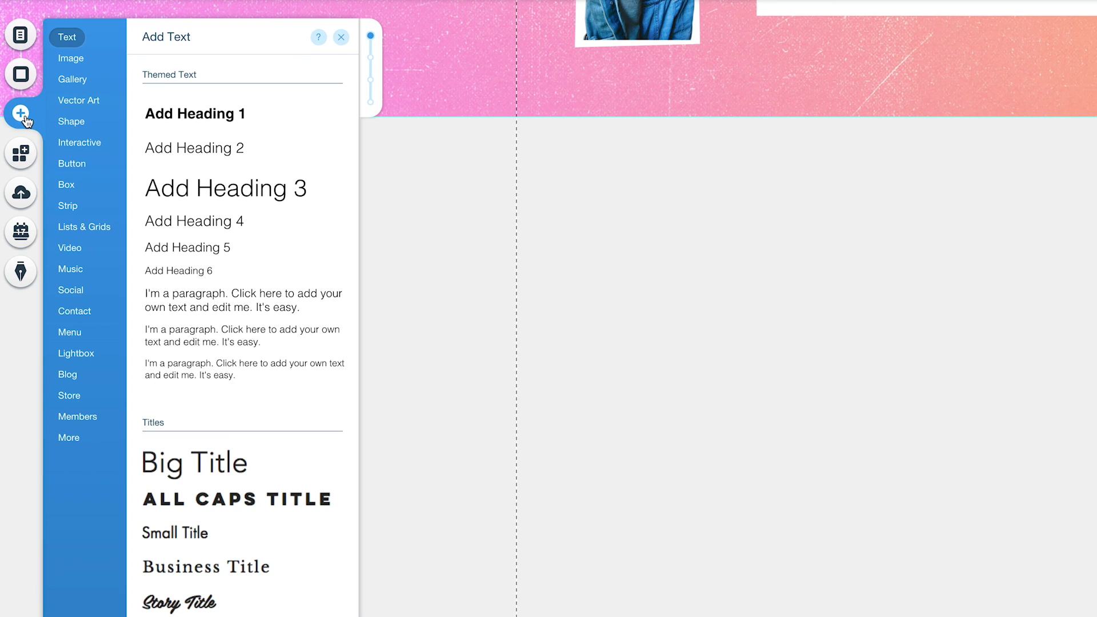
mouse_move(77, 248)
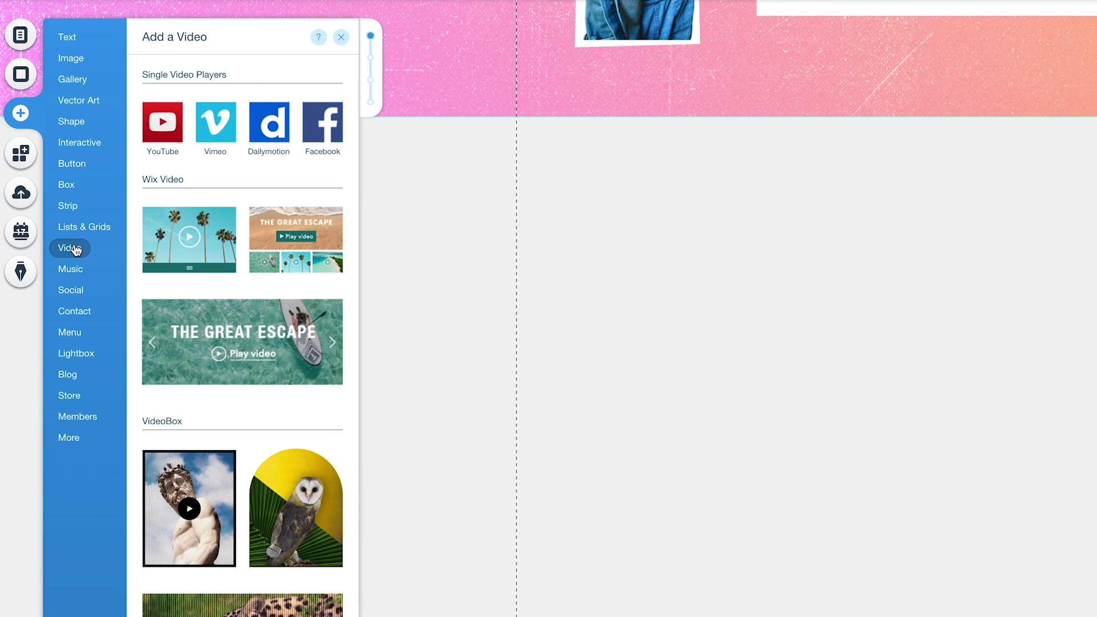
click(319, 266)
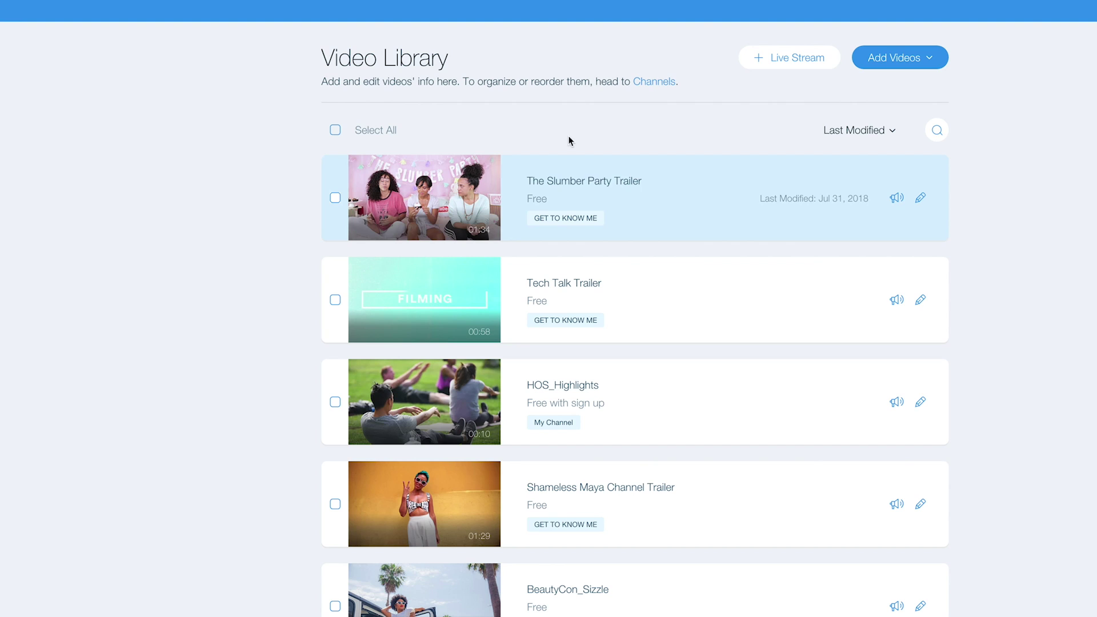
click(335, 300)
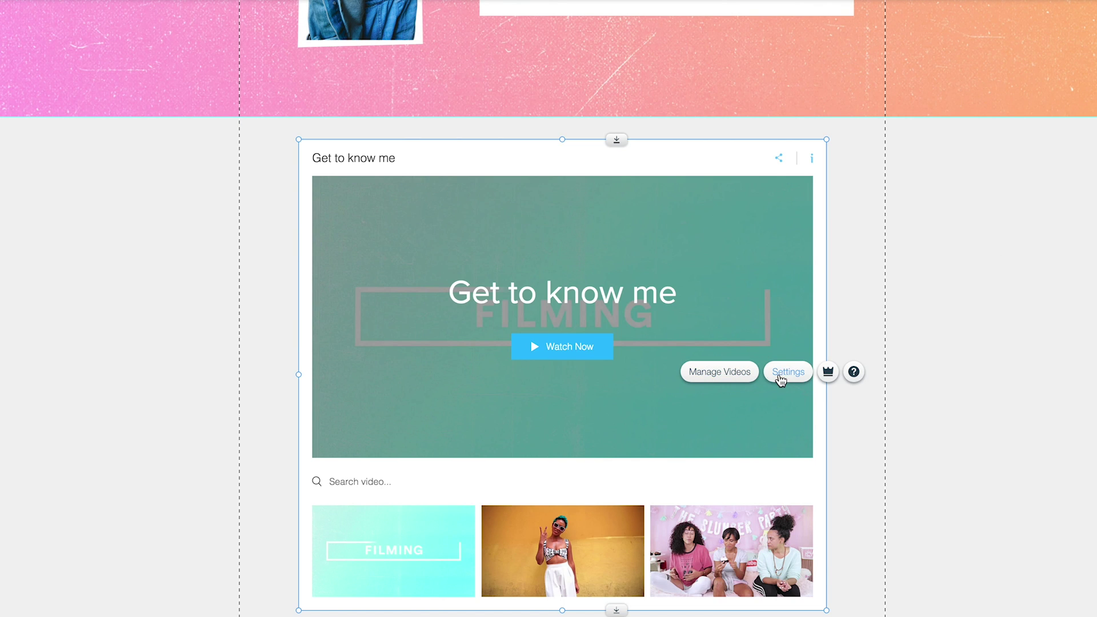
click(749, 237)
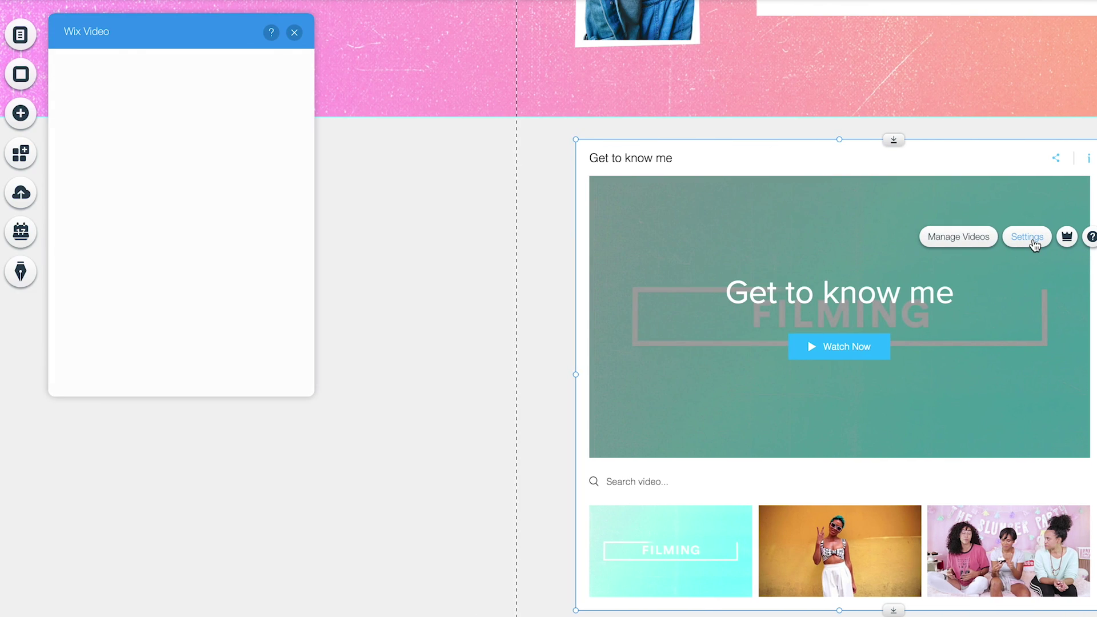
click(71, 118)
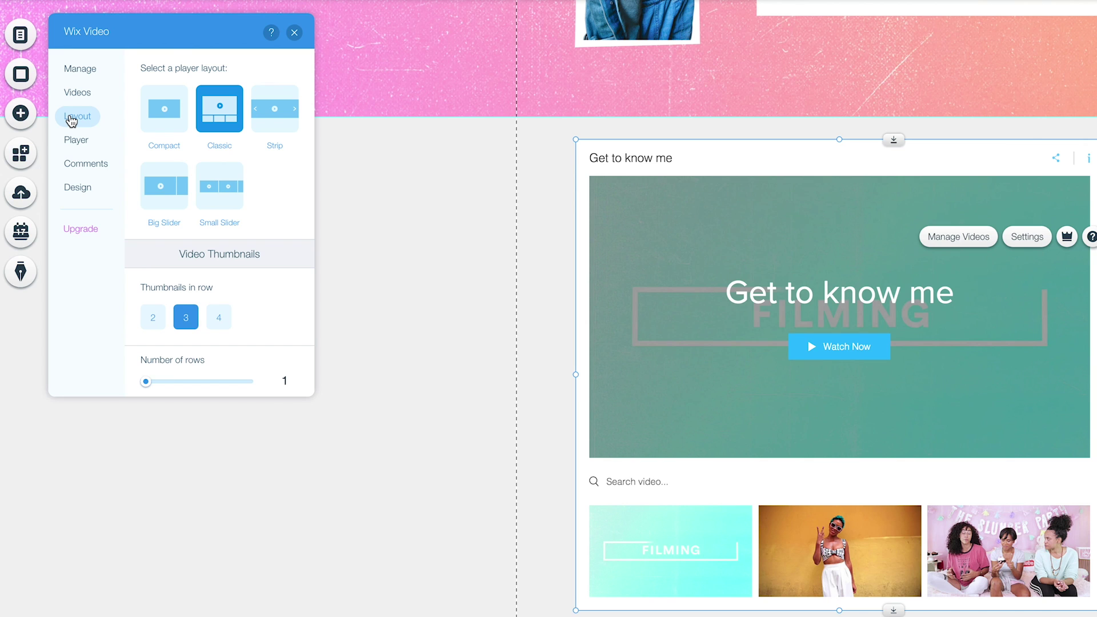
click(284, 118)
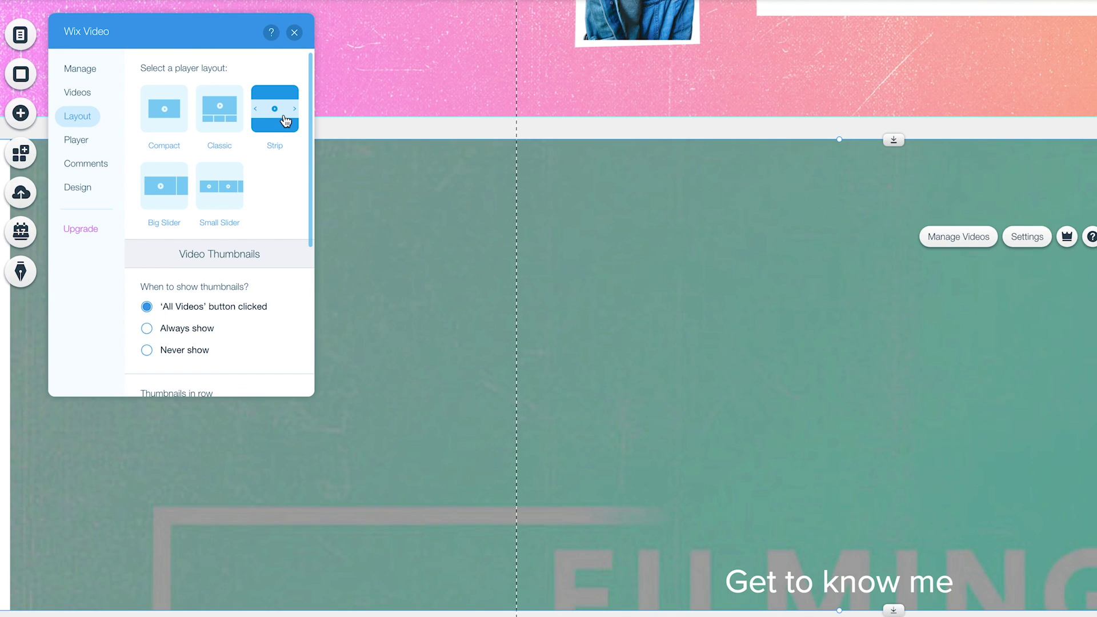
click(229, 201)
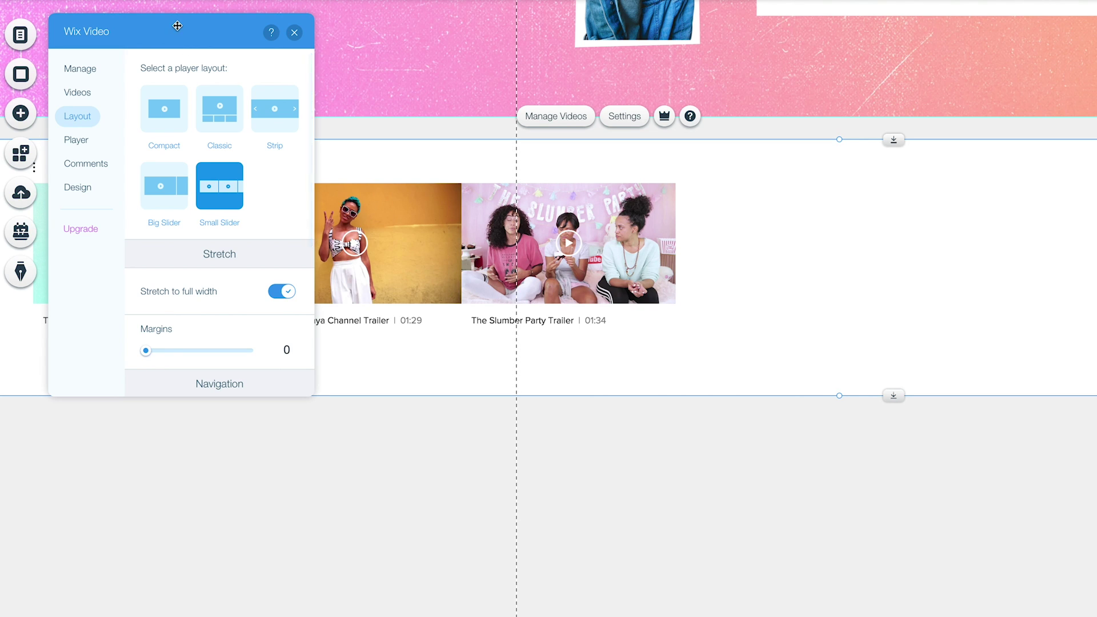
drag(178, 26, 717, 257)
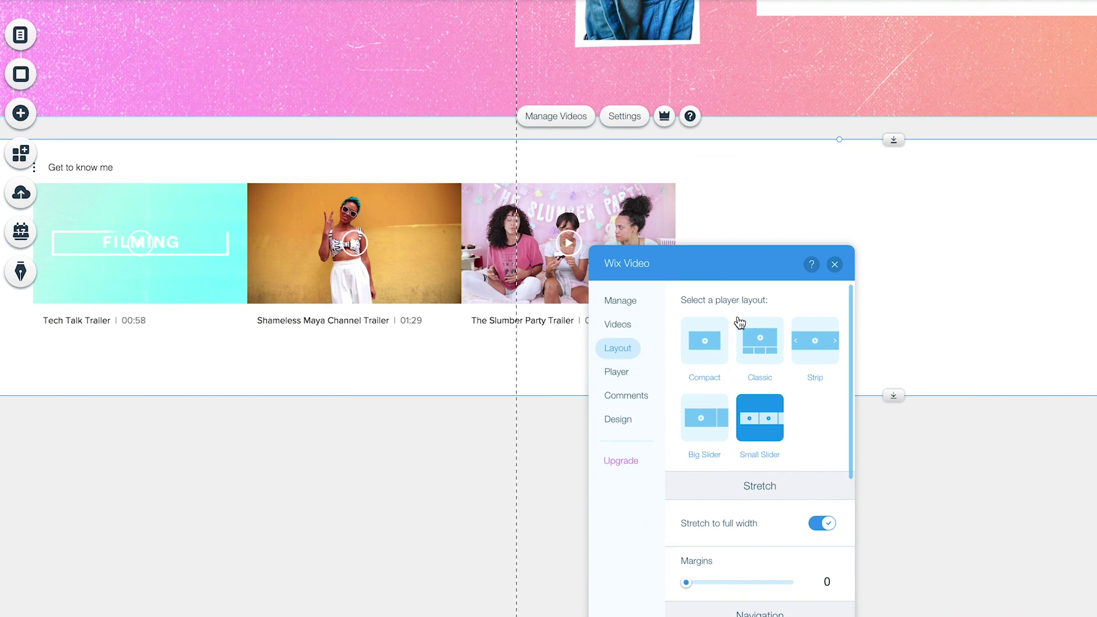
click(709, 407)
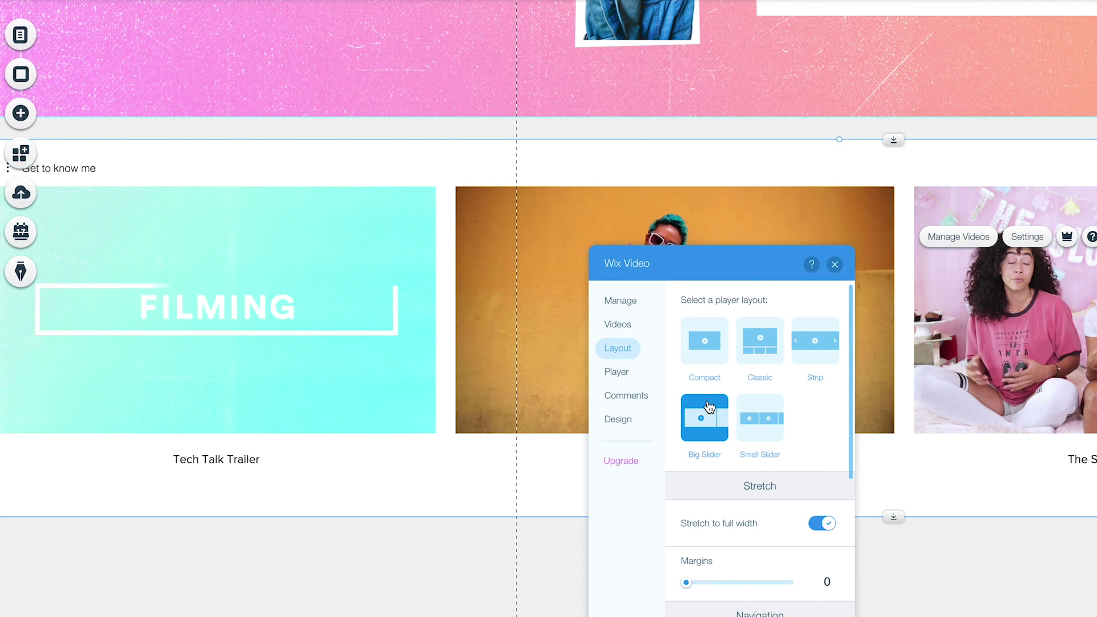
click(705, 341)
click(759, 341)
click(151, 276)
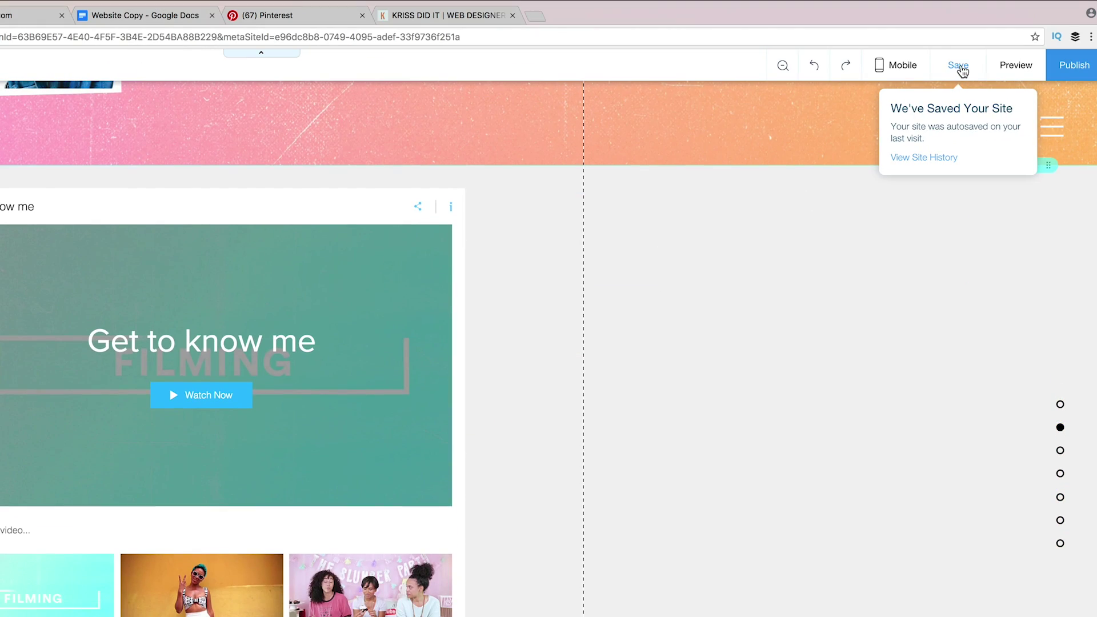
Save the site and shift the video player about 110 px right.
click(960, 66)
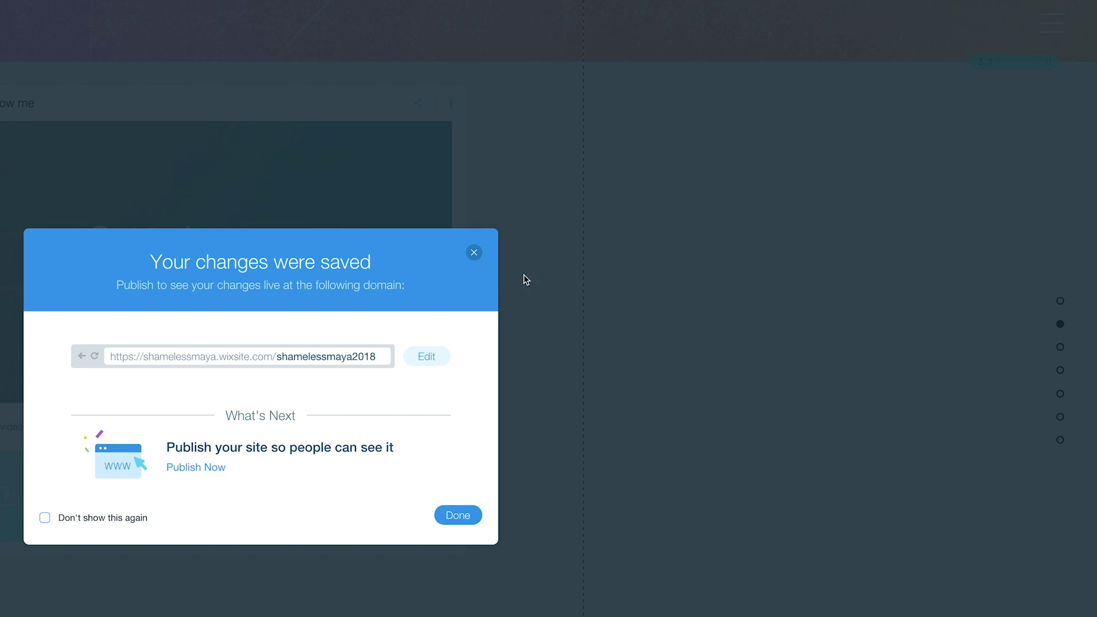
click(457, 514)
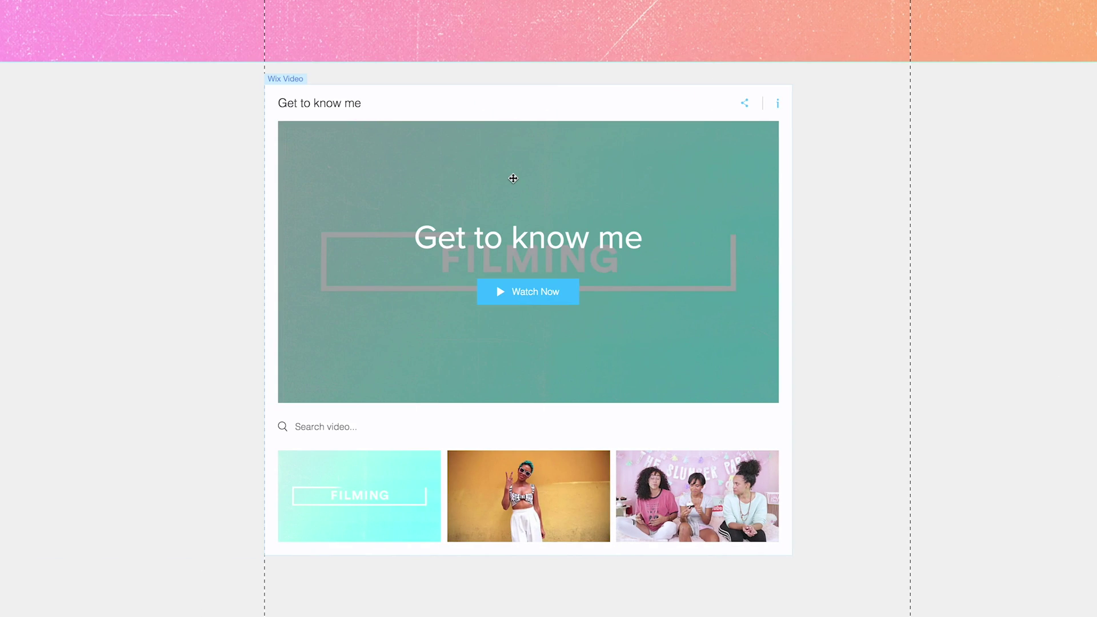
drag(497, 104, 558, 80)
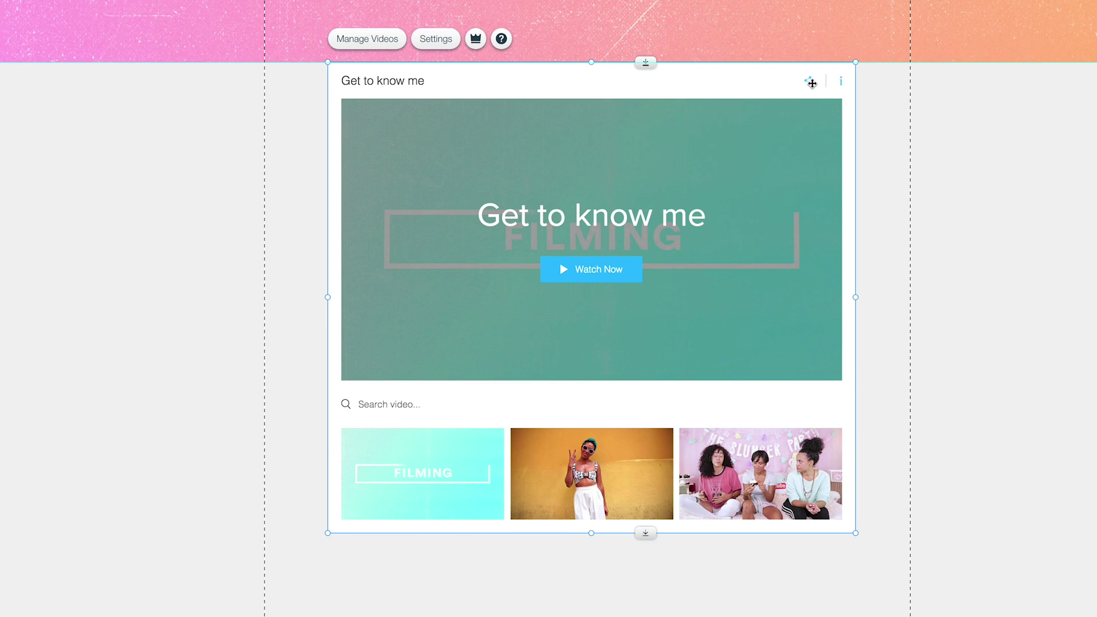
scroll(811, 82, up, 1)
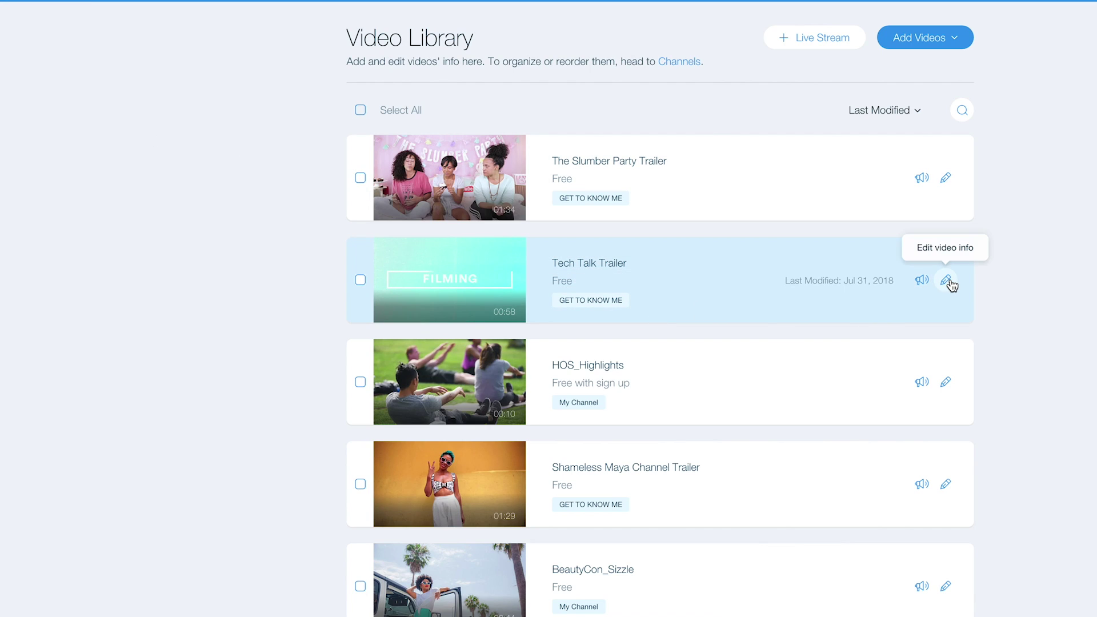
Upload the headshot image as Tech Talk Trailer's cover and save the video info.
click(946, 280)
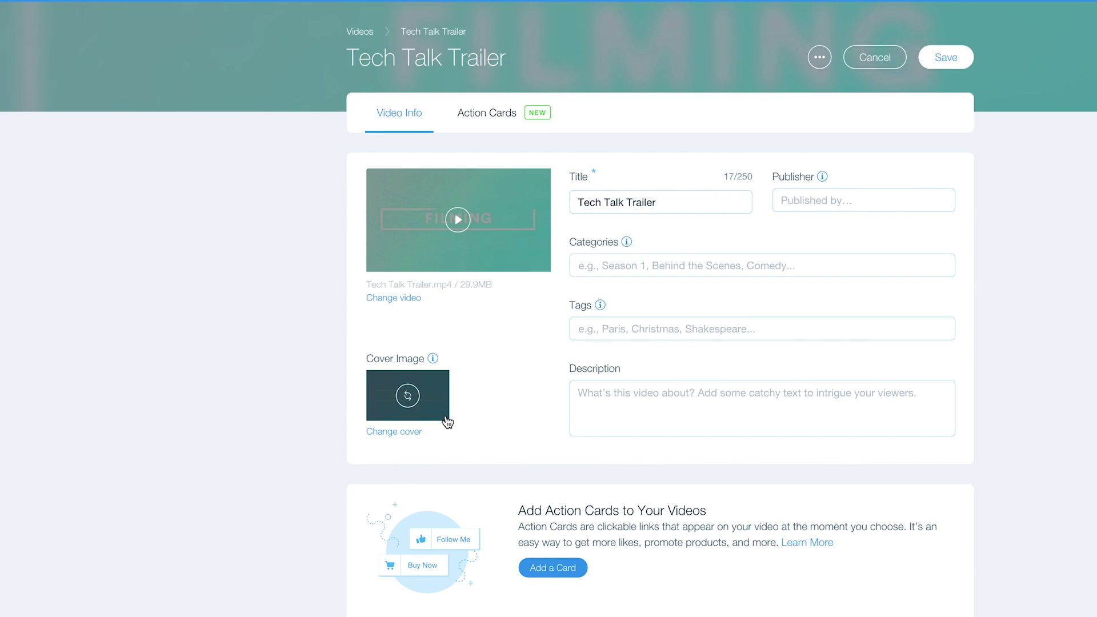
click(397, 432)
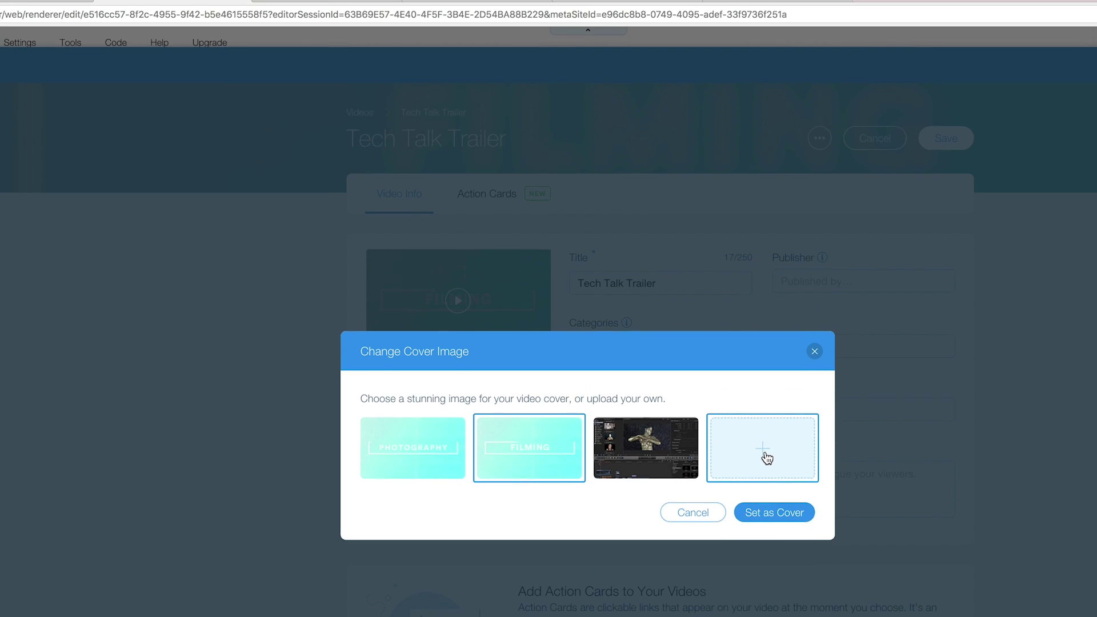
click(763, 368)
click(1068, 222)
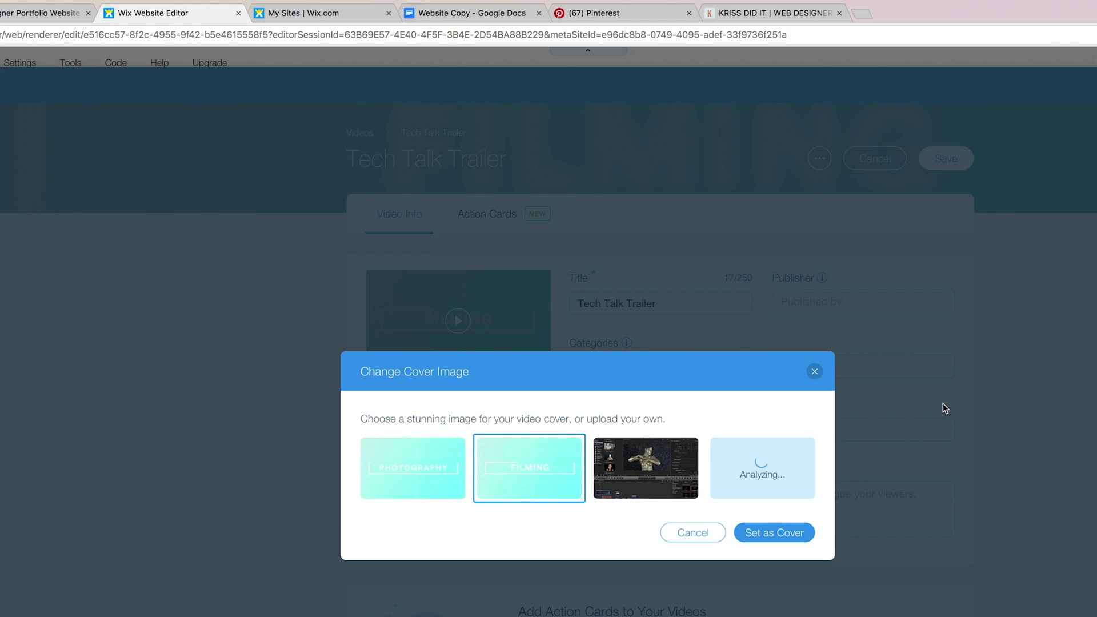
click(778, 532)
click(950, 158)
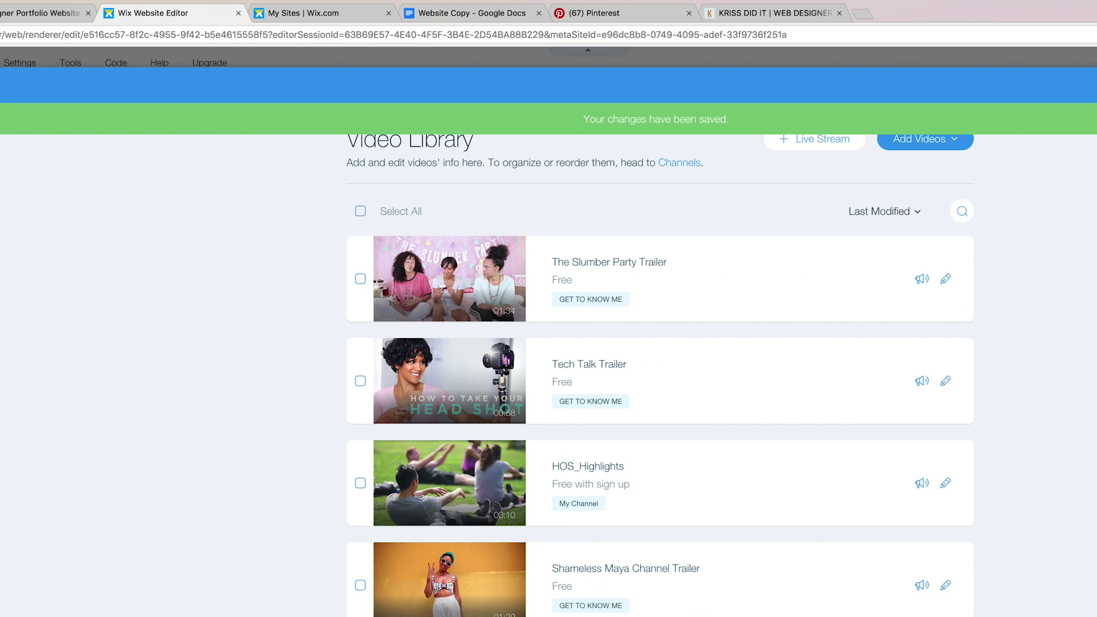
key(Escape)
scroll(1039, 331, up, 2)
scroll(1039, 331, down, 6)
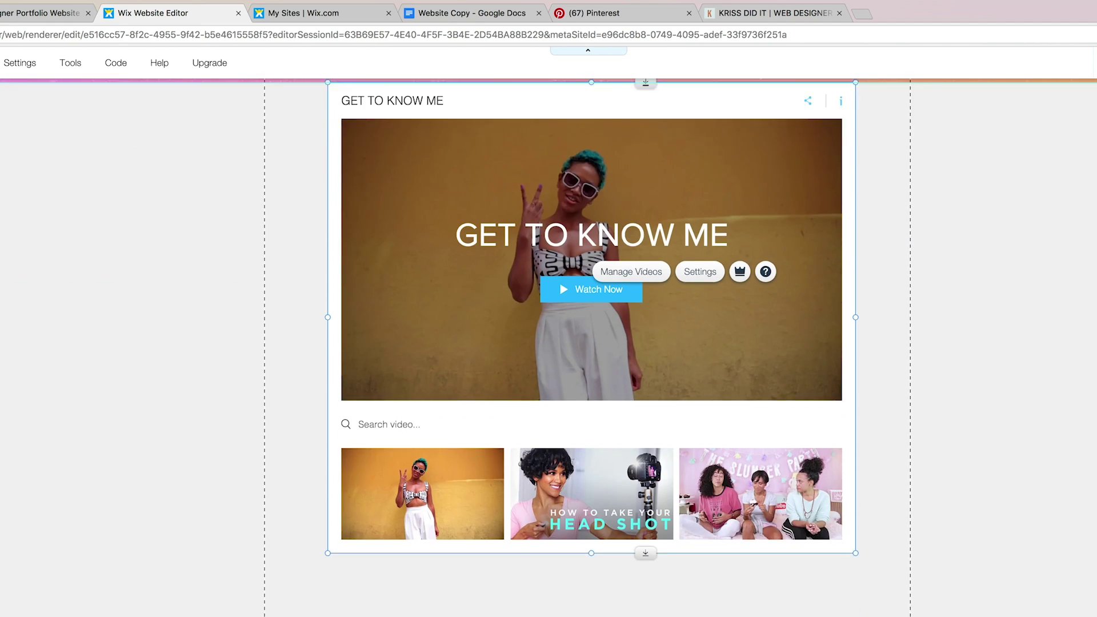
scroll(839, 431, up, 5)
key(Escape)
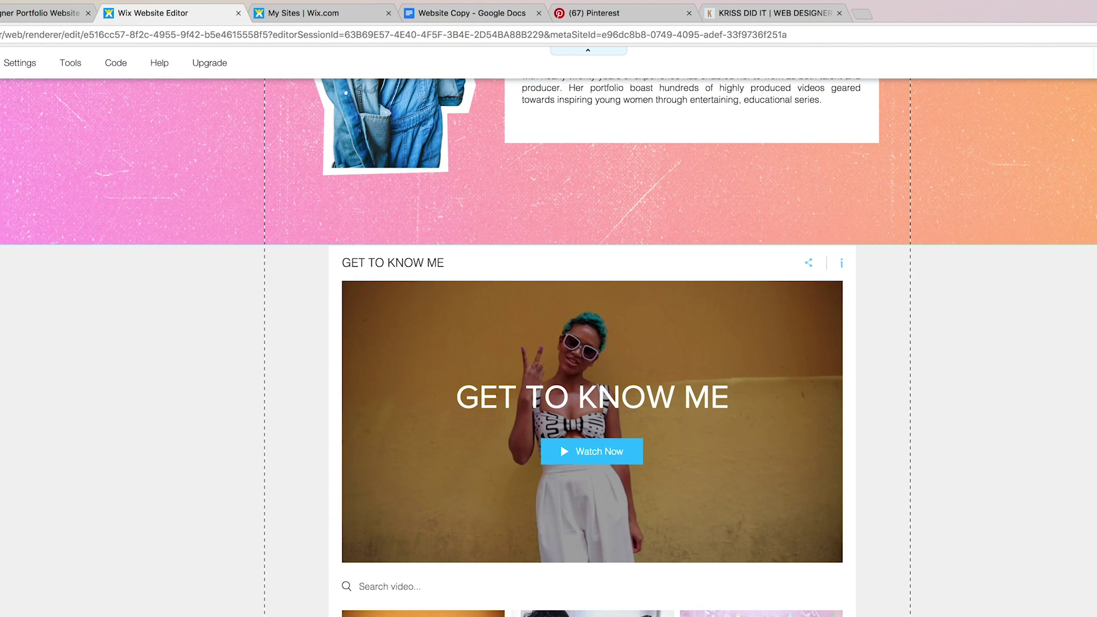
Move the pink strip up under the videos and bring anchor 4 to its top.
scroll(773, 376, down, 8)
scroll(773, 377, up, 1)
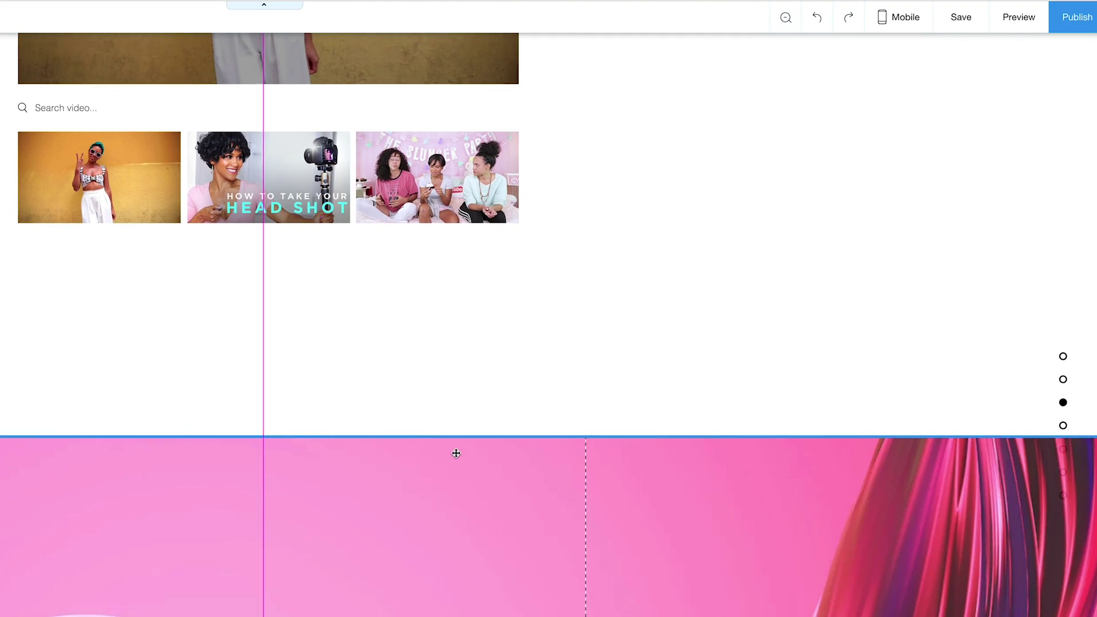
drag(779, 498, 779, 397)
drag(456, 351, 456, 350)
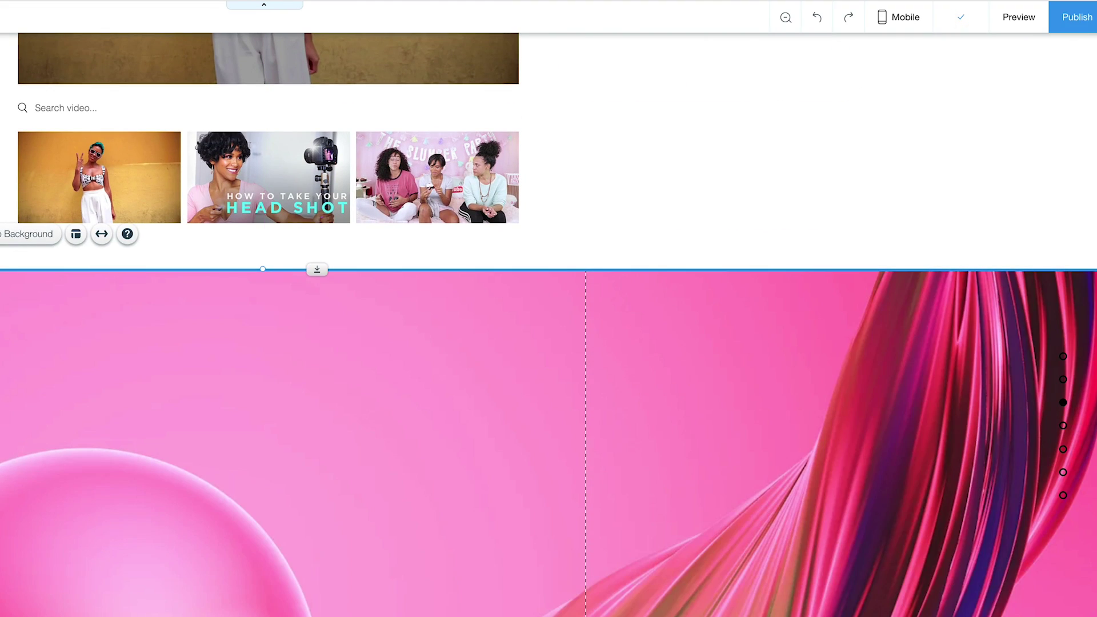
drag(939, 470, 938, 269)
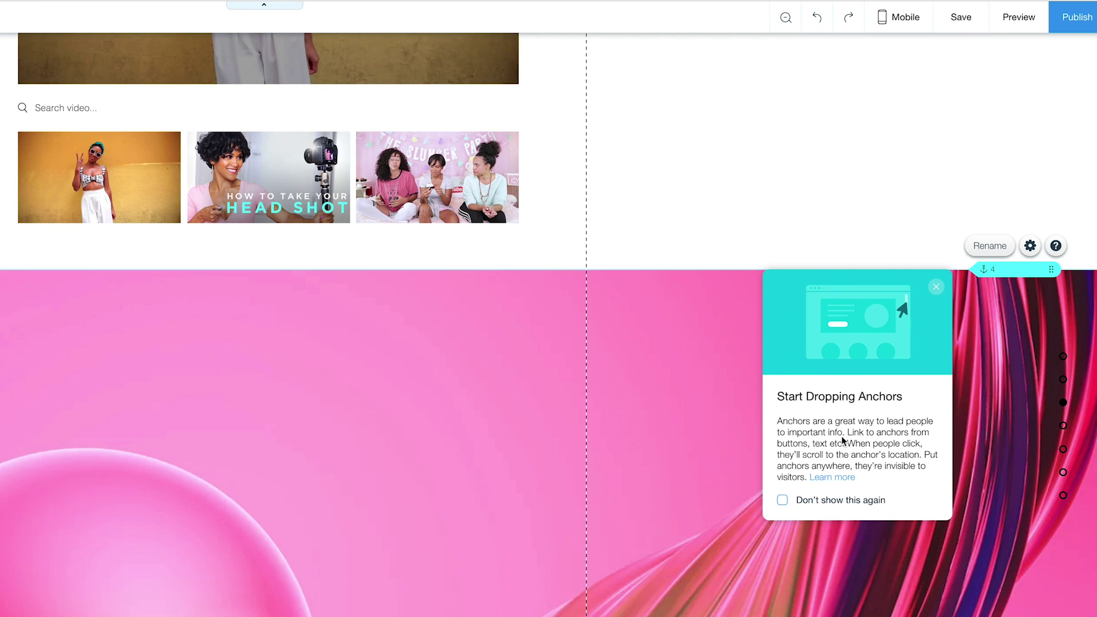
scroll(879, 474, up, 1)
click(880, 474)
scroll(767, 386, up, 9)
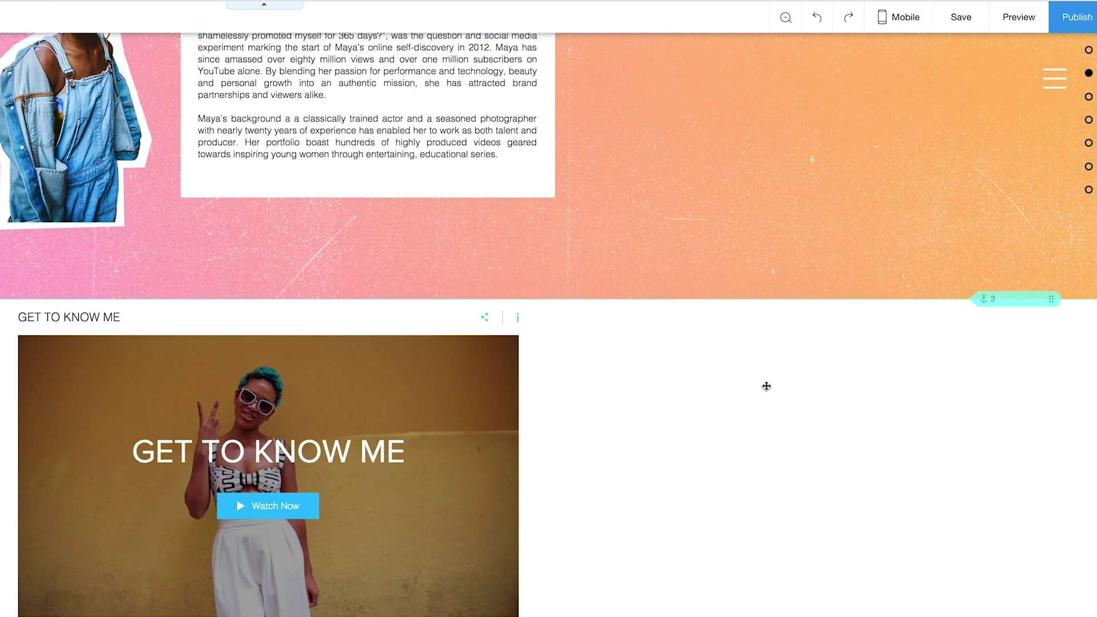
scroll(767, 386, down, 10)
Change the strip background to the teal BG3.jpg image.
click(890, 354)
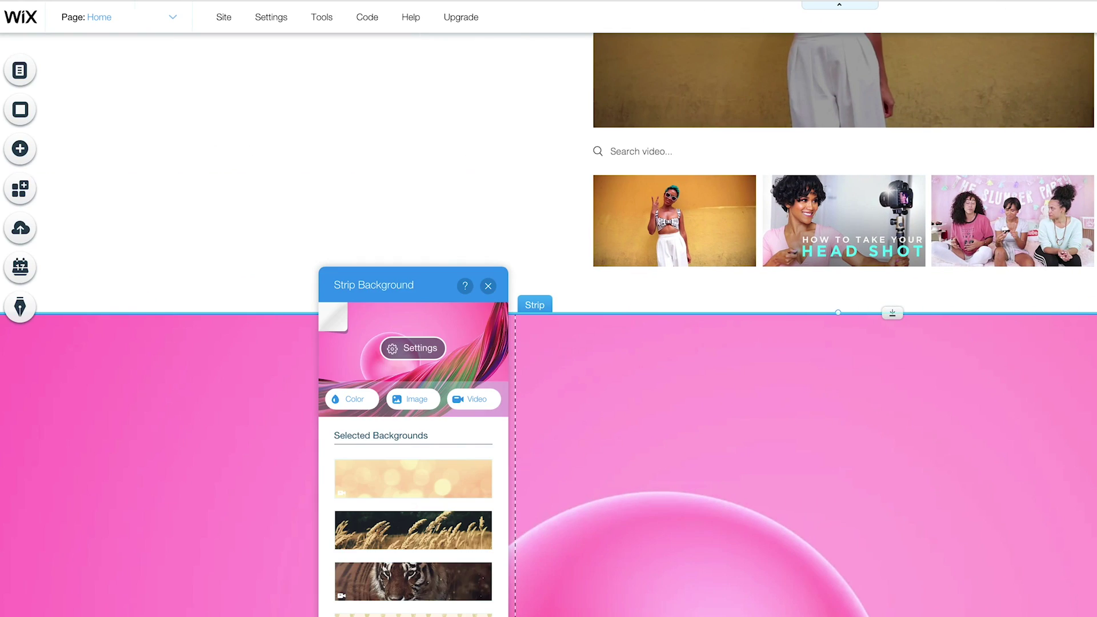
click(402, 390)
click(784, 334)
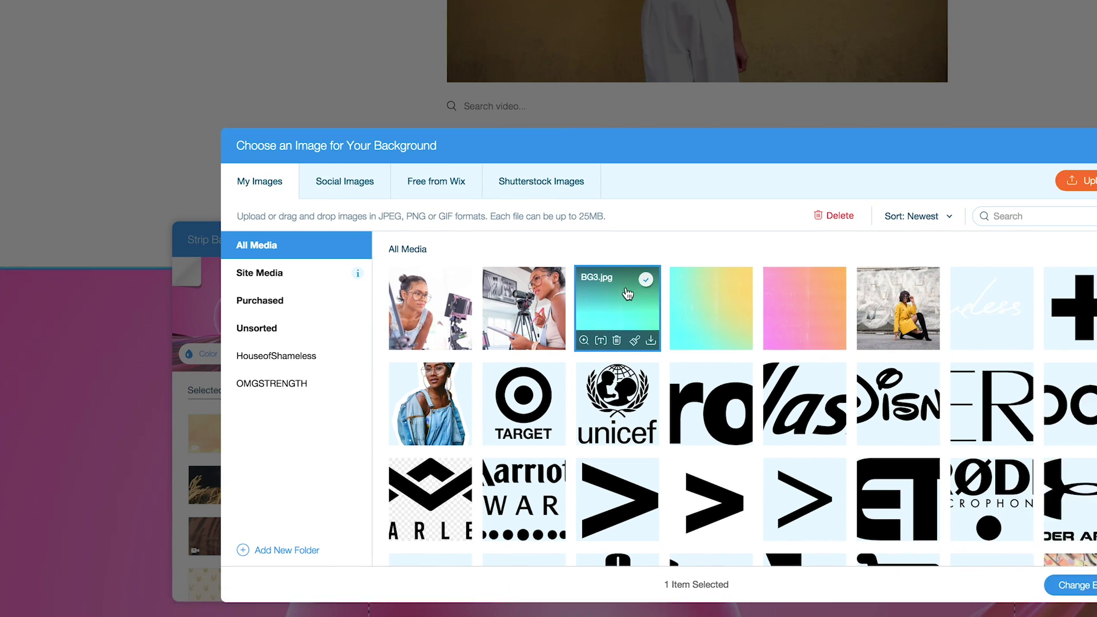
click(1096, 616)
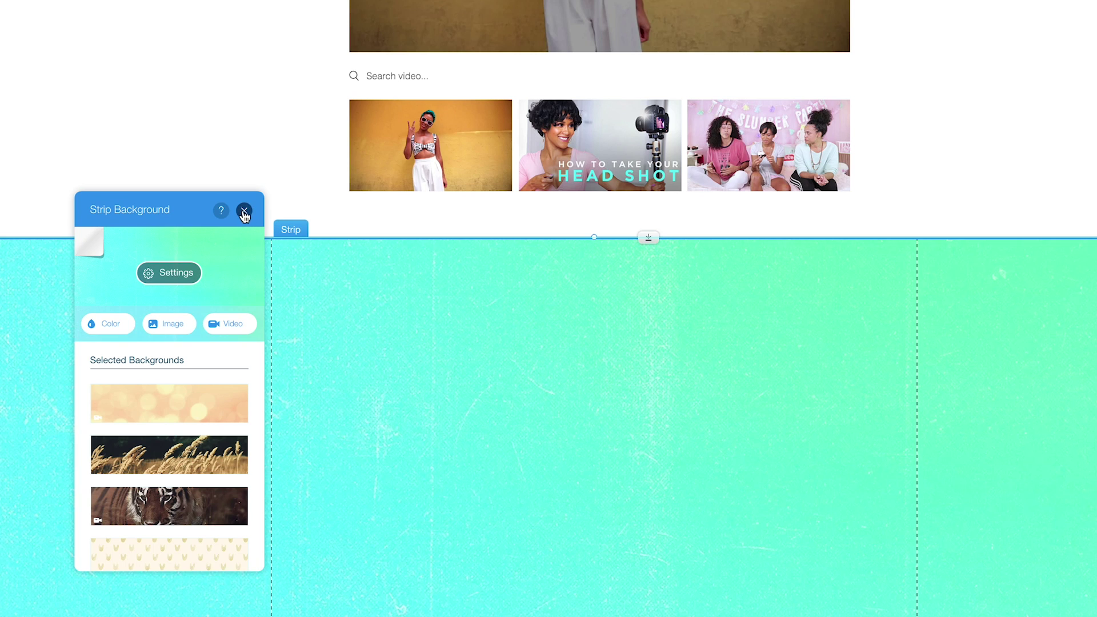
click(244, 210)
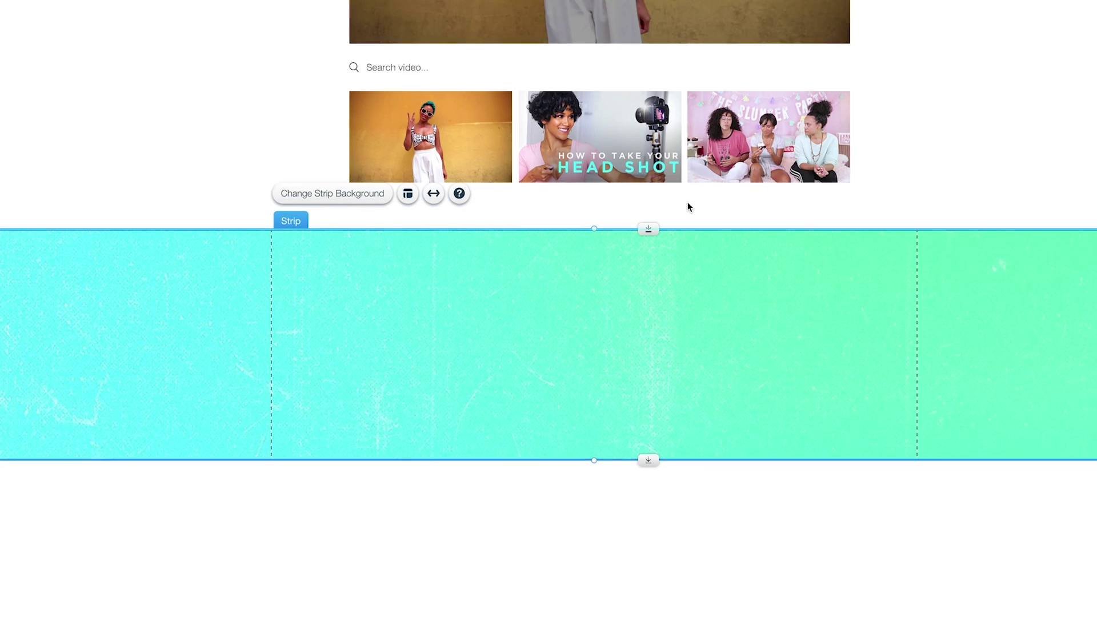
Heighten the teal strip and add a wide paragraph text box positioned inside it.
drag(649, 470, 648, 523)
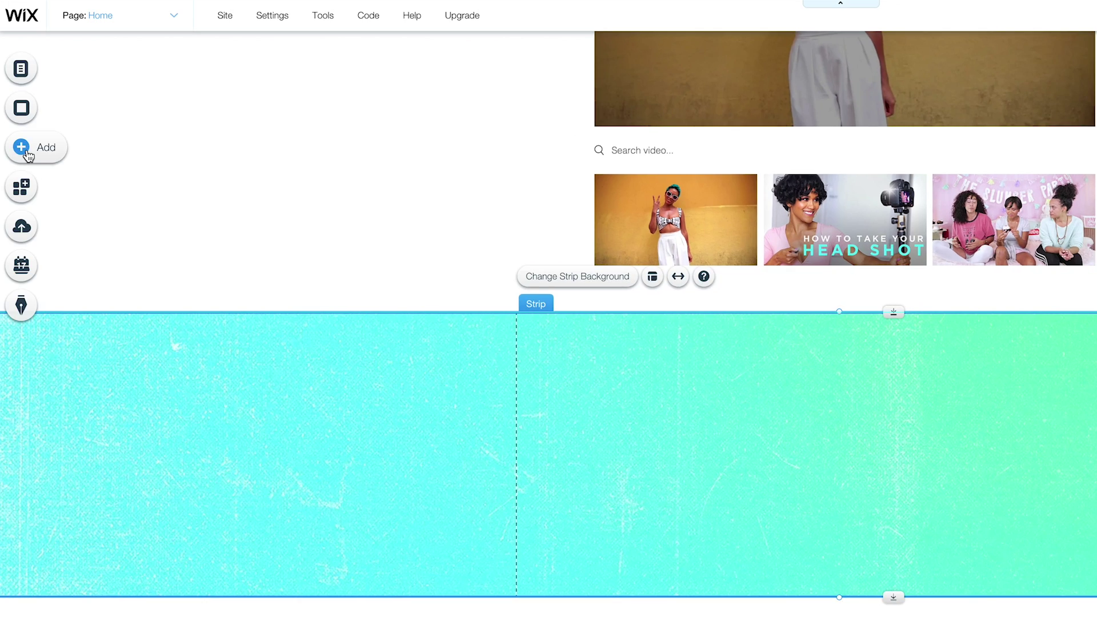
click(0, 72)
click(0, 254)
drag(965, 460, 1077, 460)
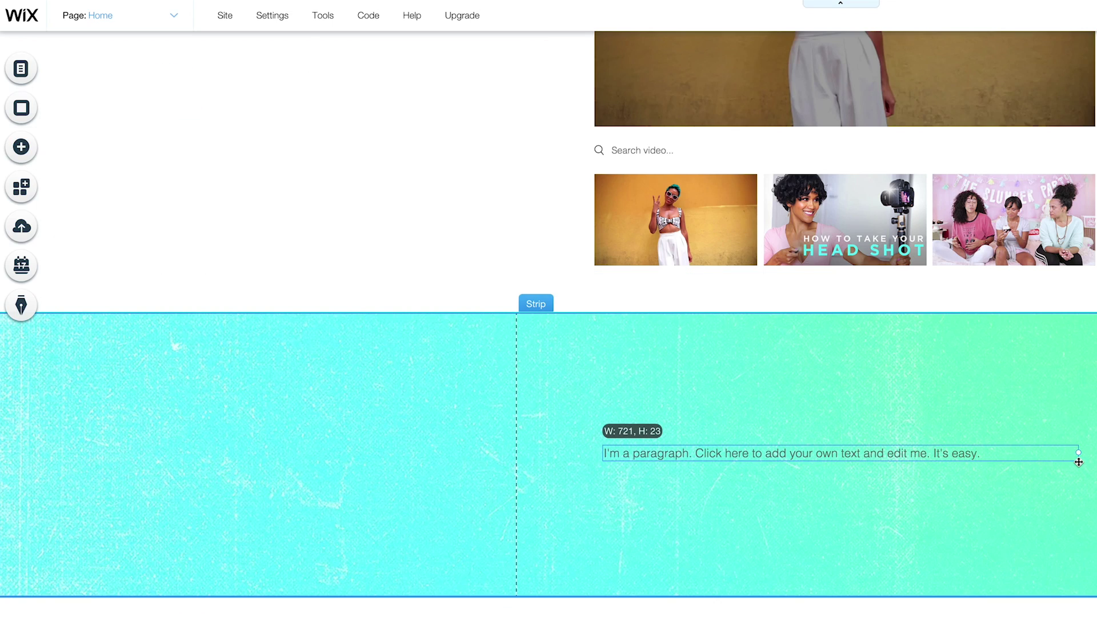
drag(824, 455, 851, 455)
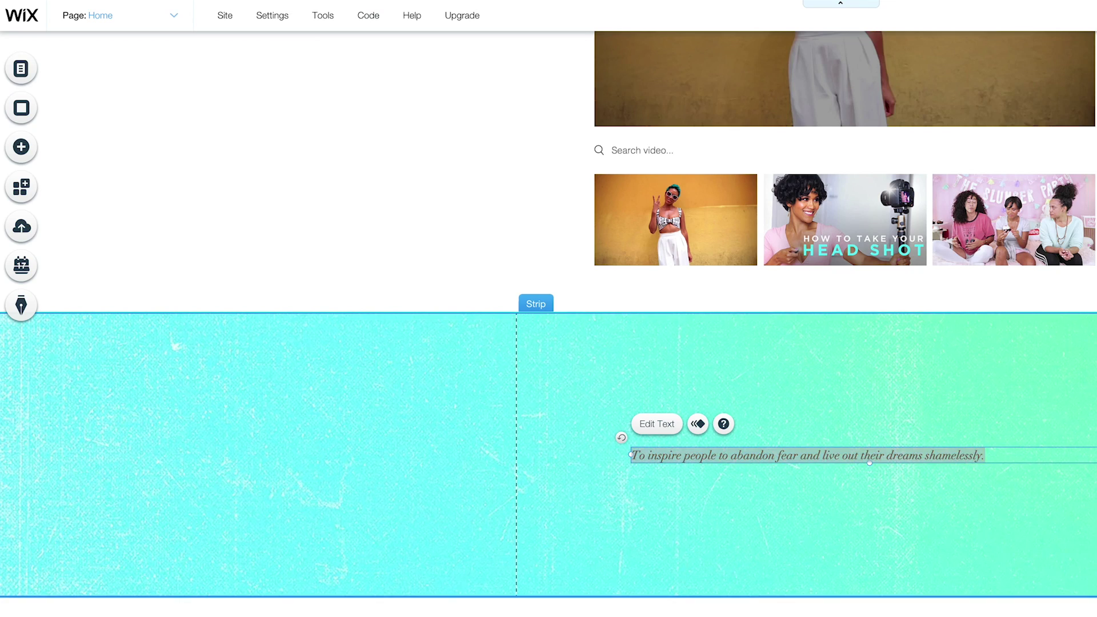
click(918, 387)
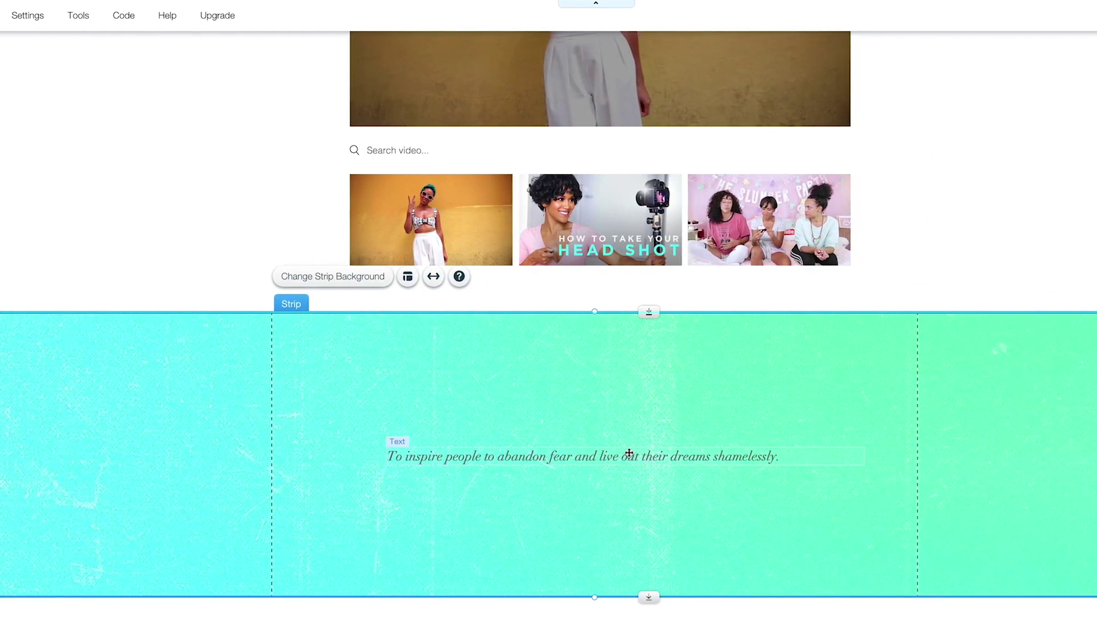
Centre the mission statement and enlarge its font size.
click(628, 453)
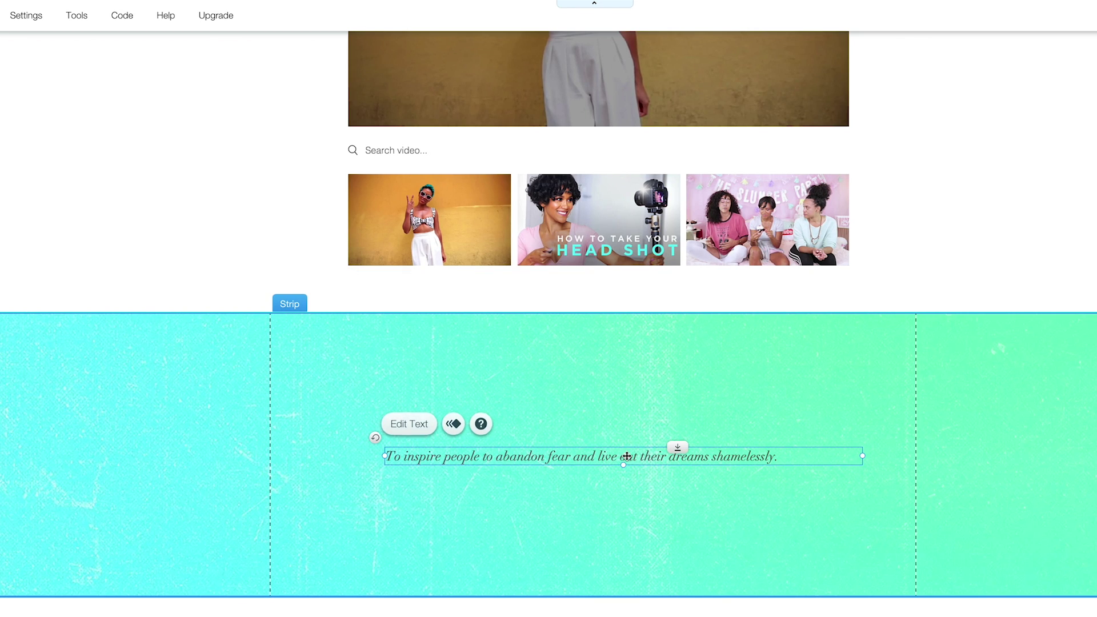
click(409, 428)
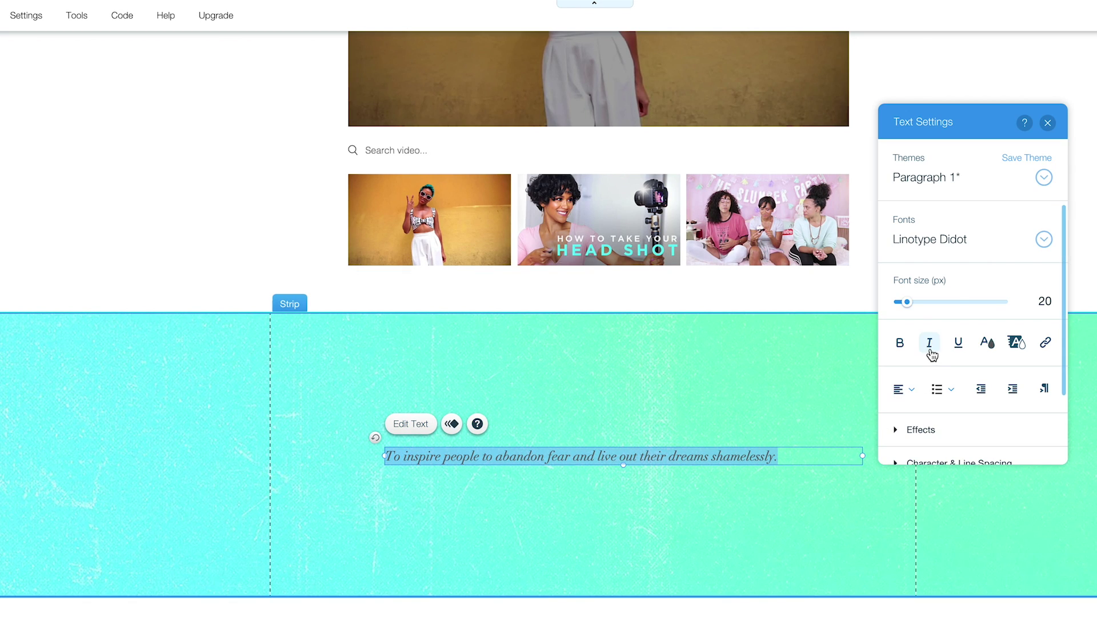
click(987, 342)
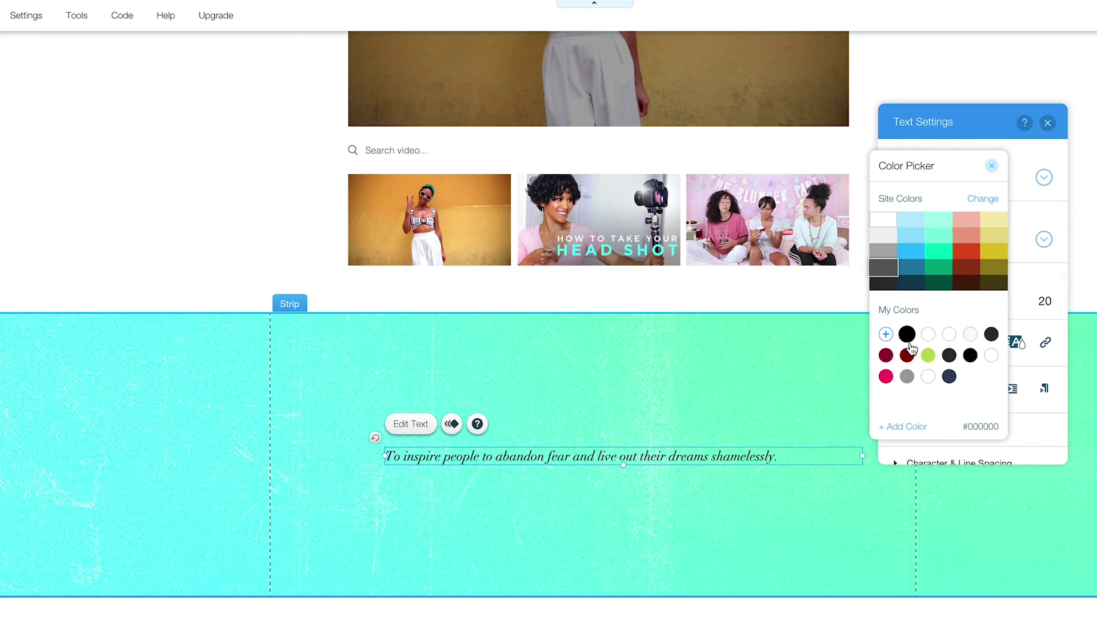
click(1028, 131)
click(1047, 122)
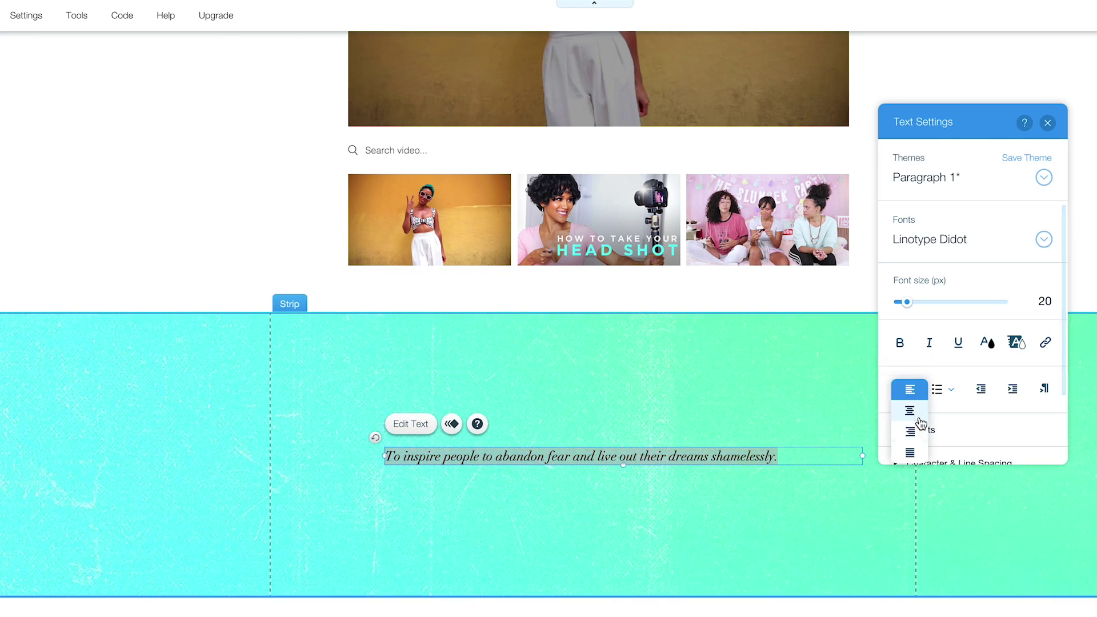
click(909, 410)
drag(906, 302, 913, 300)
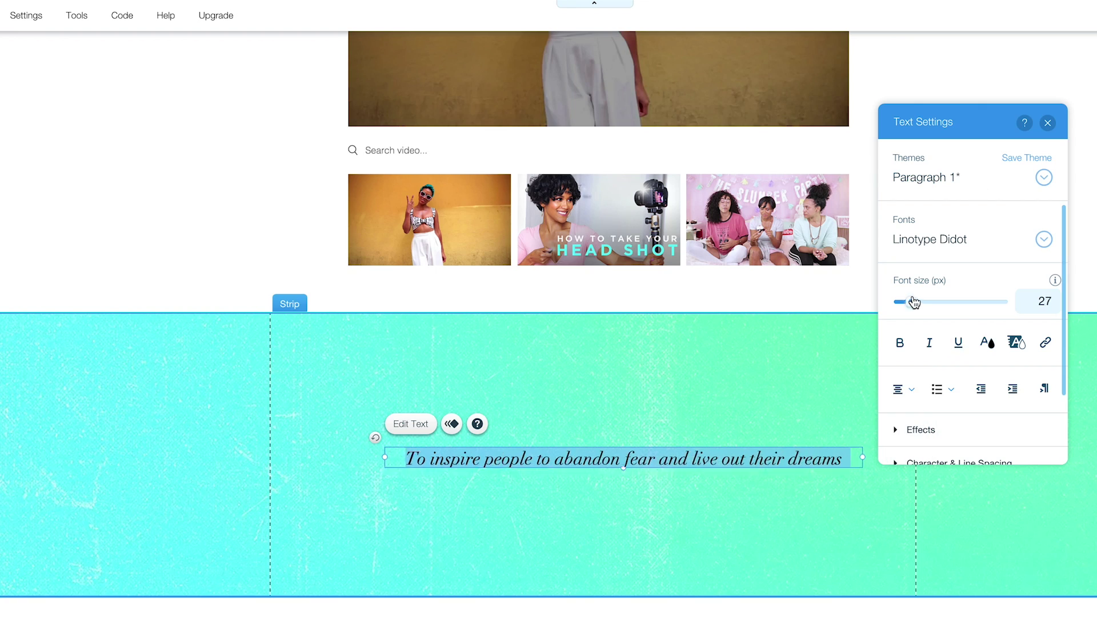
Duplicate the text box above the statement as a MISSION heading at font size 20.
click(804, 436)
click(683, 412)
drag(684, 412, 605, 390)
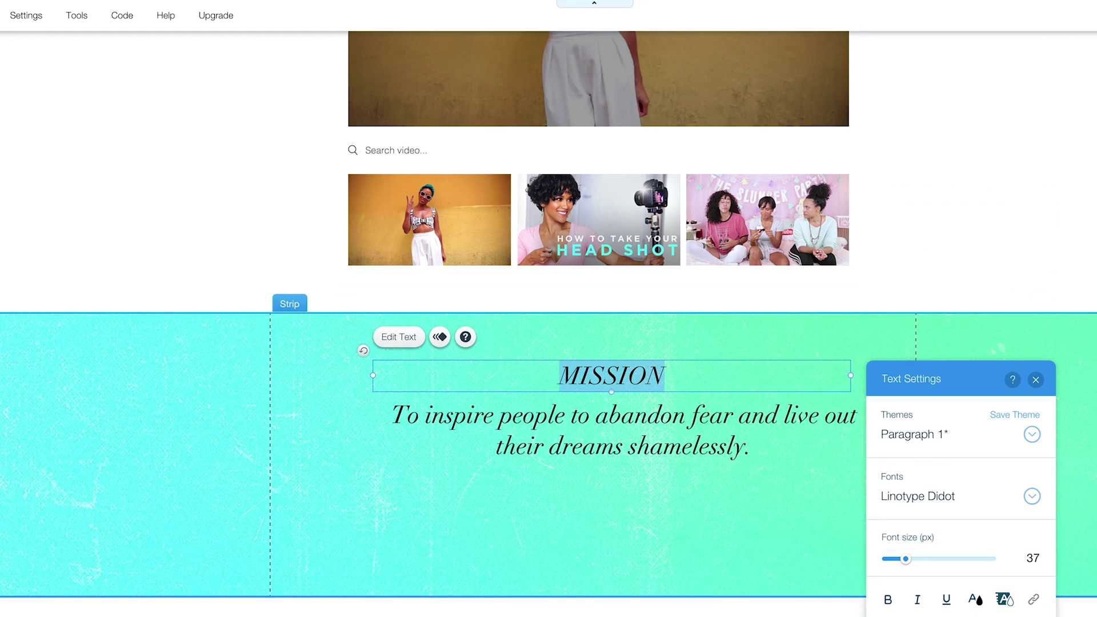
click(1022, 558)
text(20)
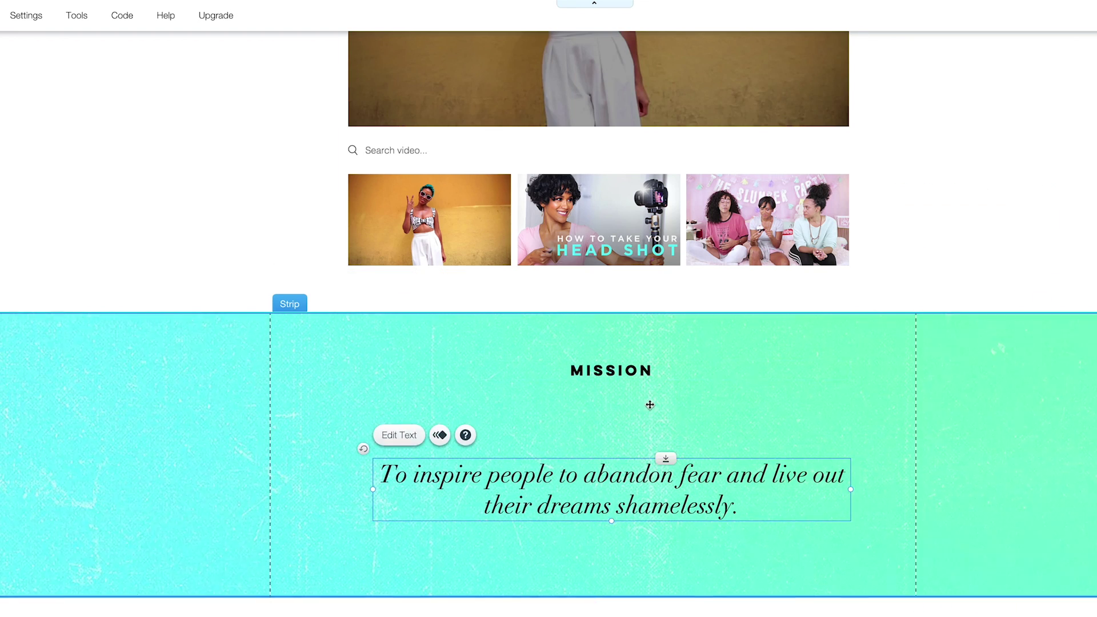
click(650, 405)
scroll(650, 405, down, 2)
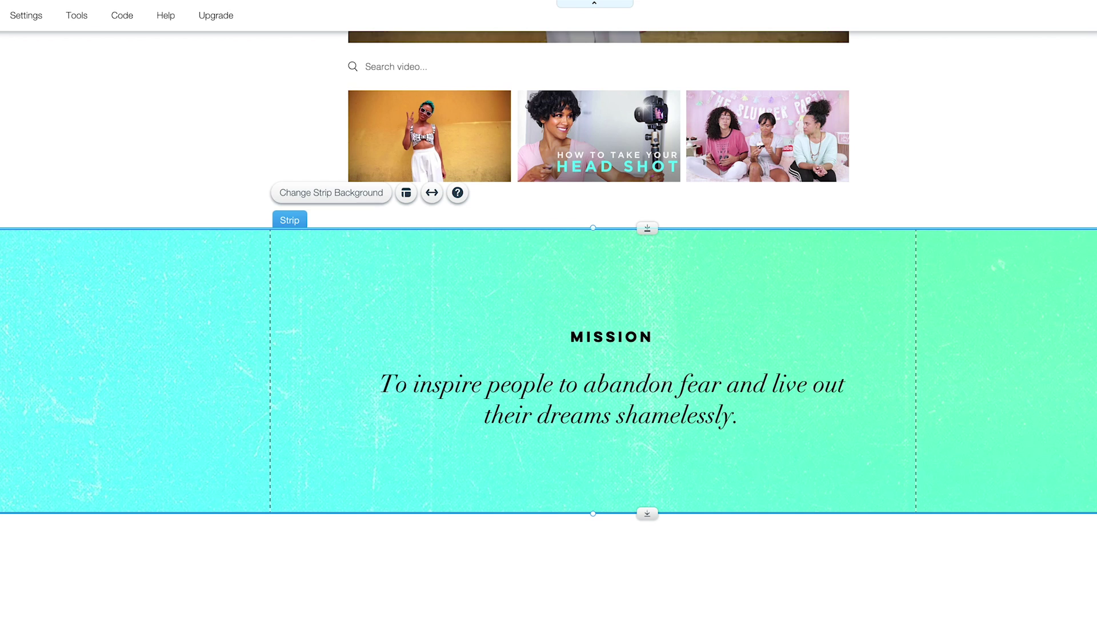
Save the site and dismiss the saved-changes notice.
key(ctrl+s)
click(787, 568)
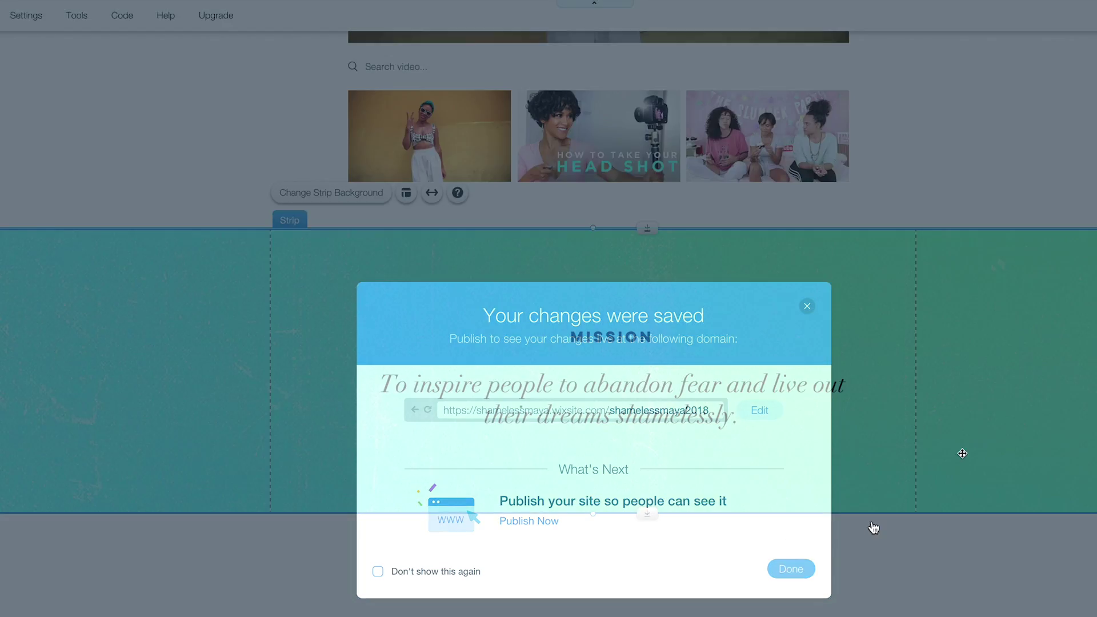
scroll(914, 277, down, 4)
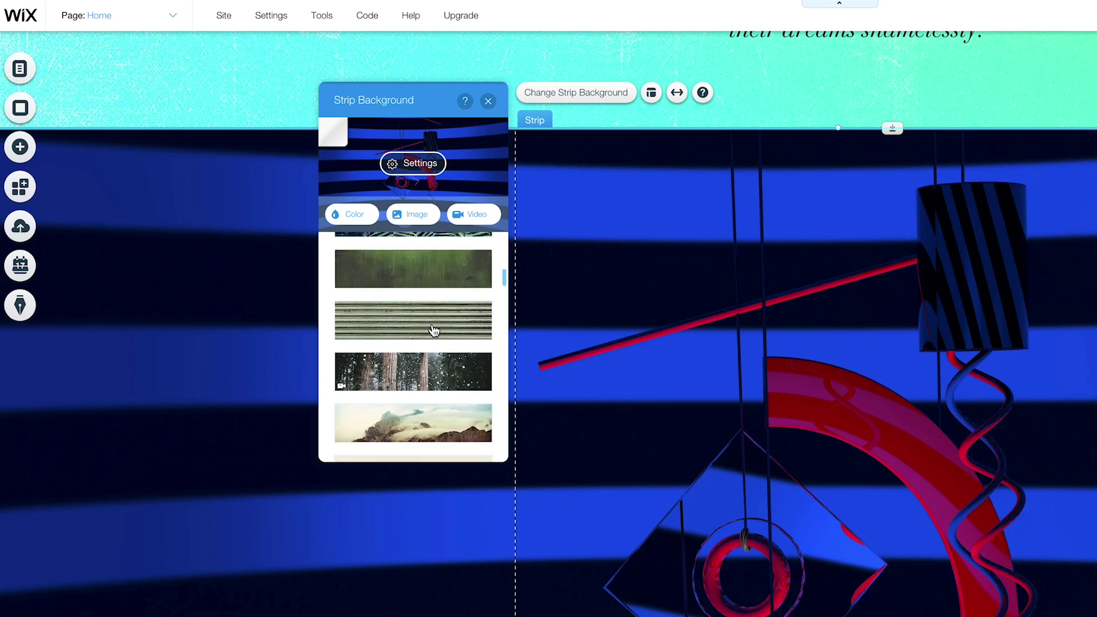
scroll(434, 331, down, 8)
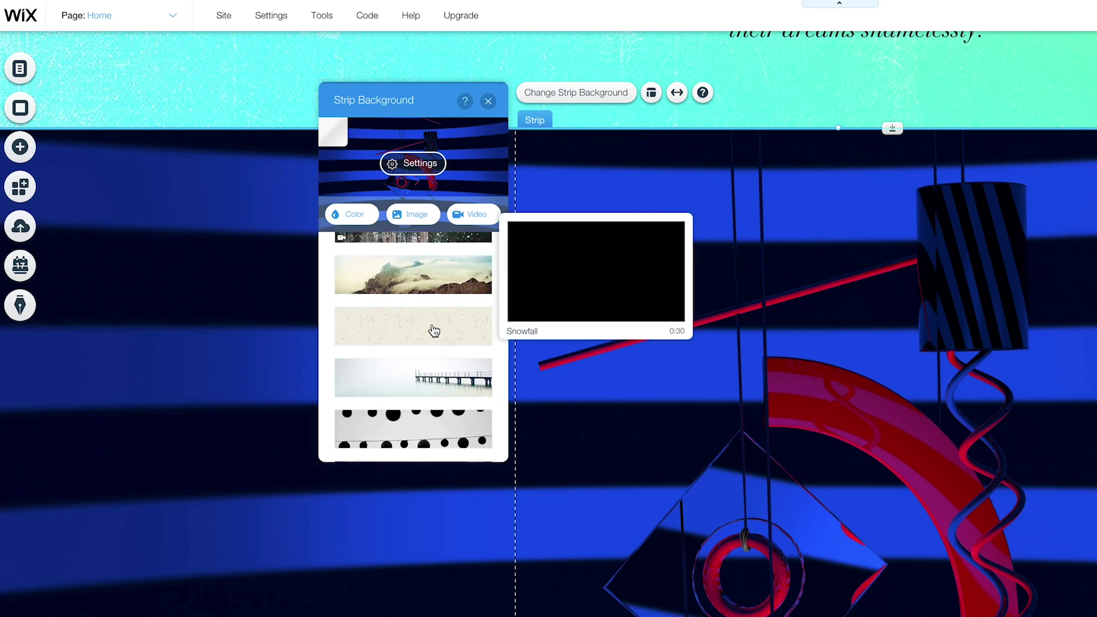
Give the strip a white triangle-pattern background and adjust its height.
click(432, 371)
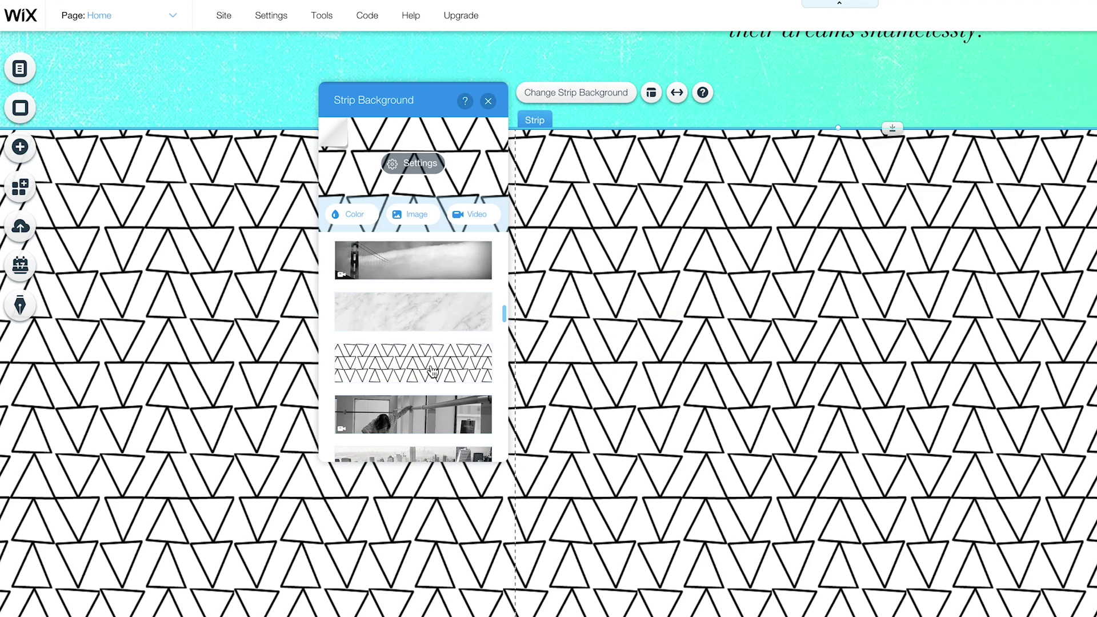
scroll(1072, 443, down, 5)
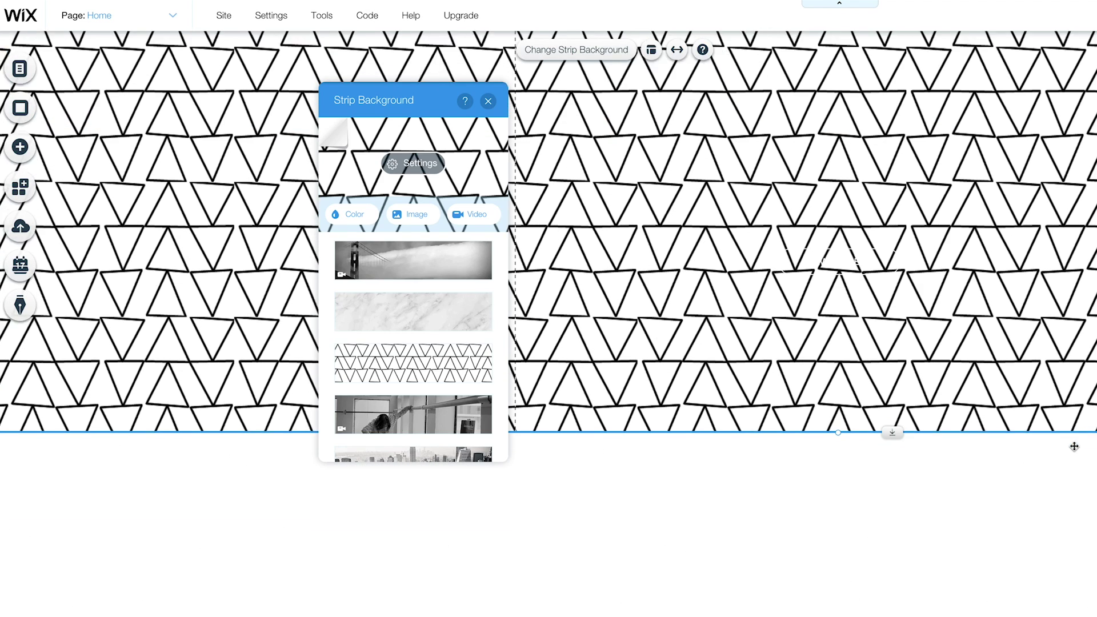
drag(890, 399, 899, 242)
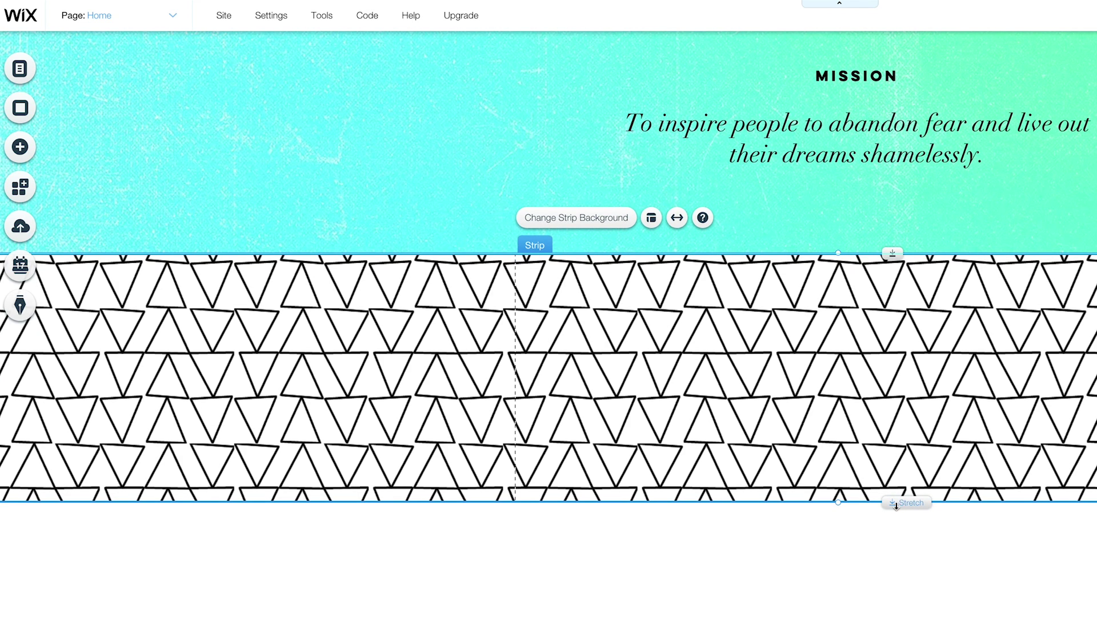
drag(896, 506, 890, 531)
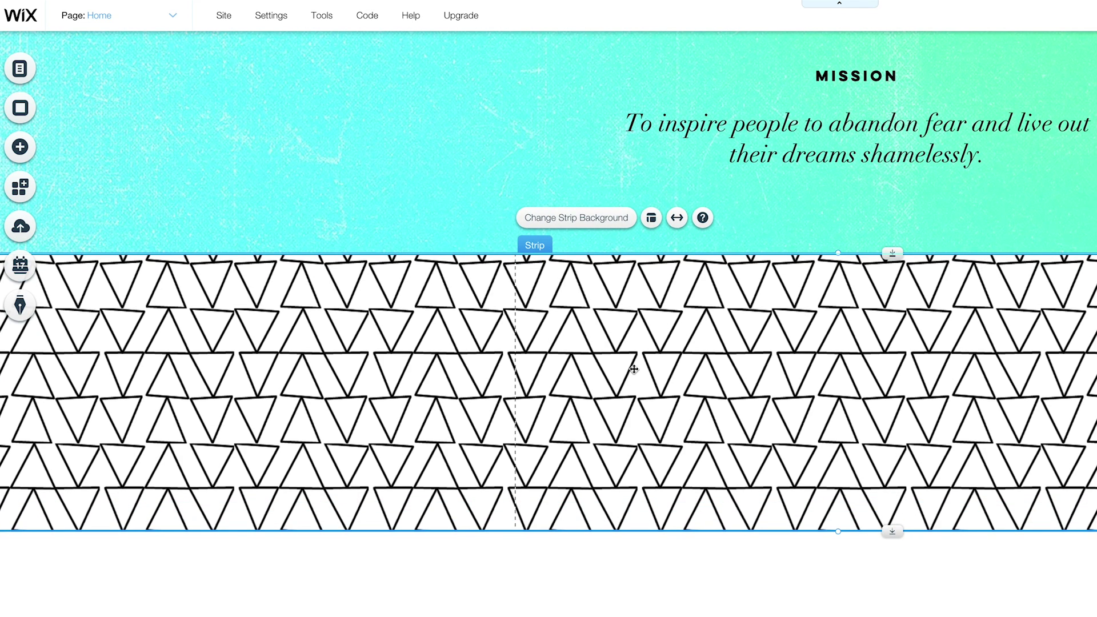
scroll(1079, 381, up, 8)
Move the triangle strip above the Mission strip, then undo to remove it.
scroll(1079, 381, down, 9)
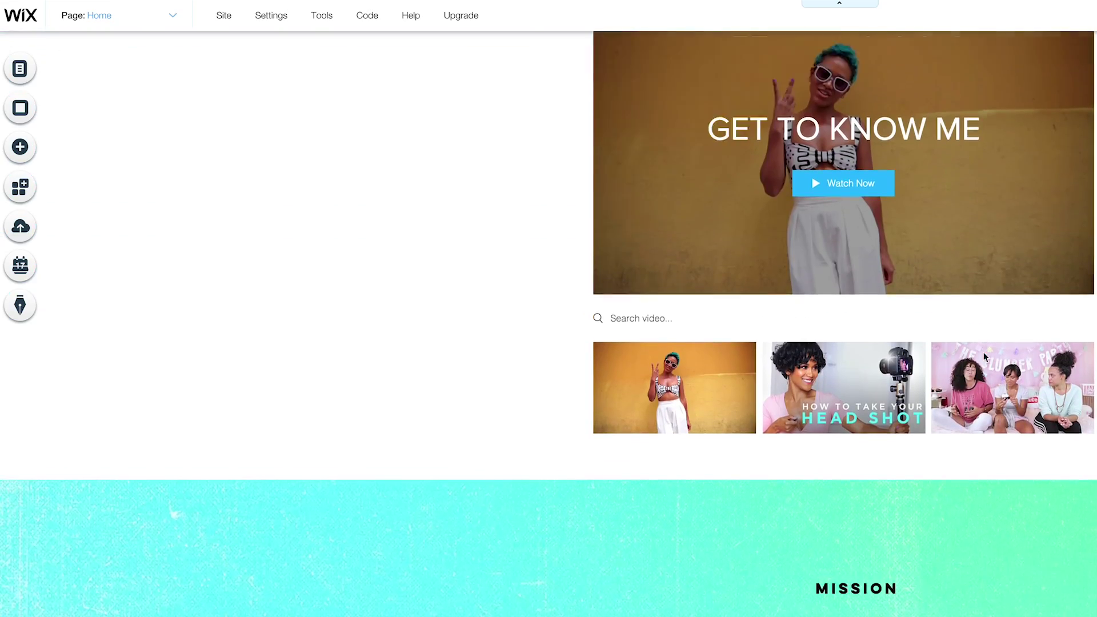
scroll(982, 352, down, 4)
drag(982, 588, 982, 303)
drag(477, 431, 563, 400)
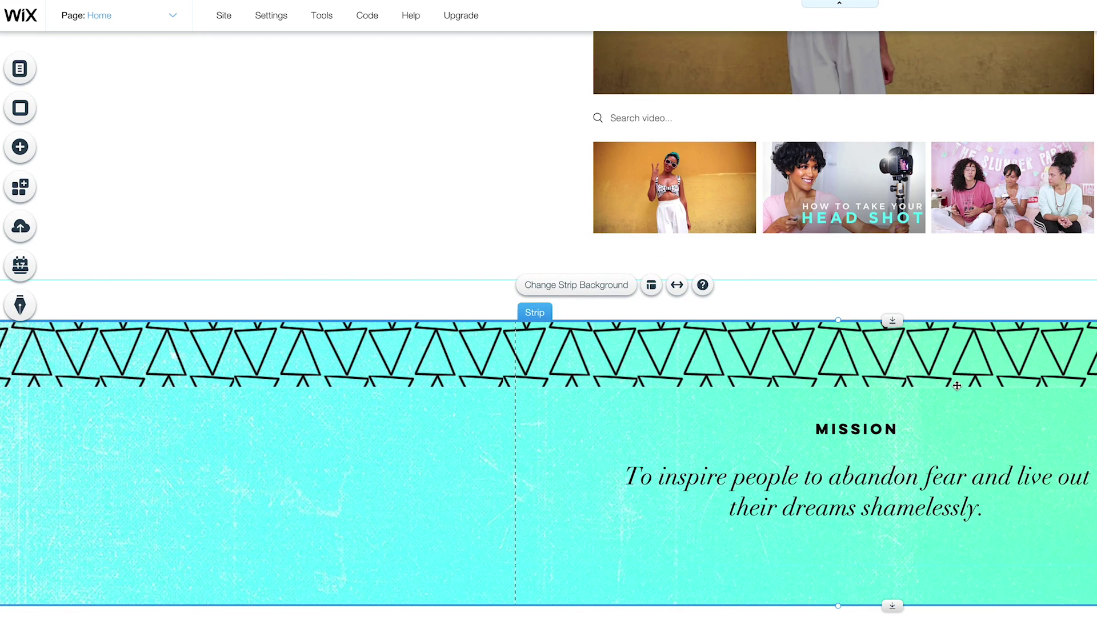
key(ctrl+z)
key(ctrl+z)
key(ctrl+z)
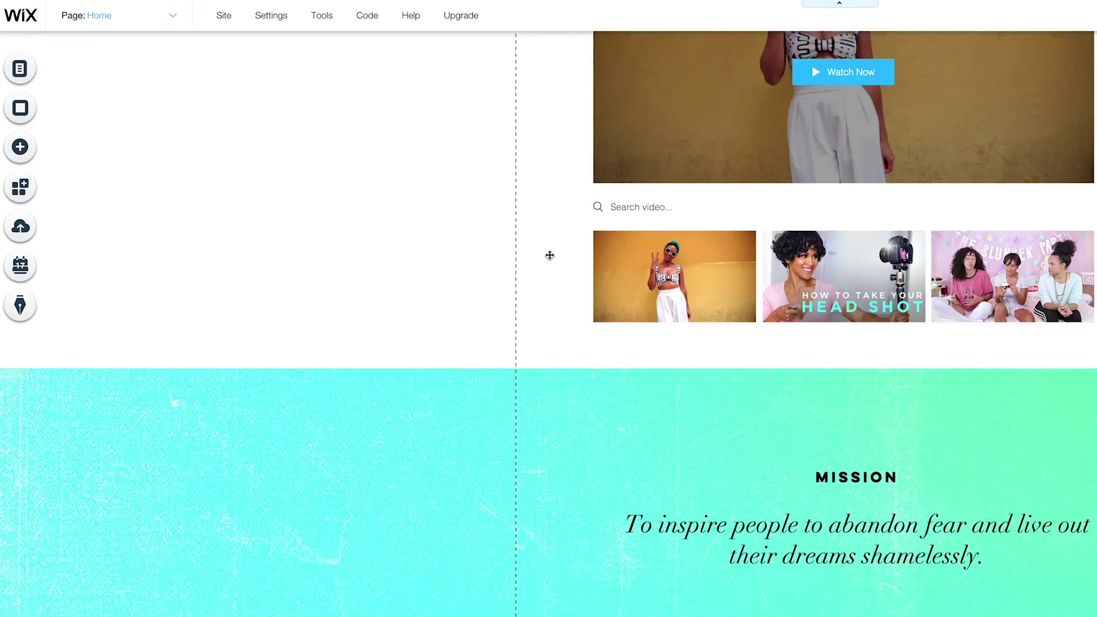
Browse the Add elements panel below the Mission strip, reaching the Social category.
scroll(550, 256, down, 8)
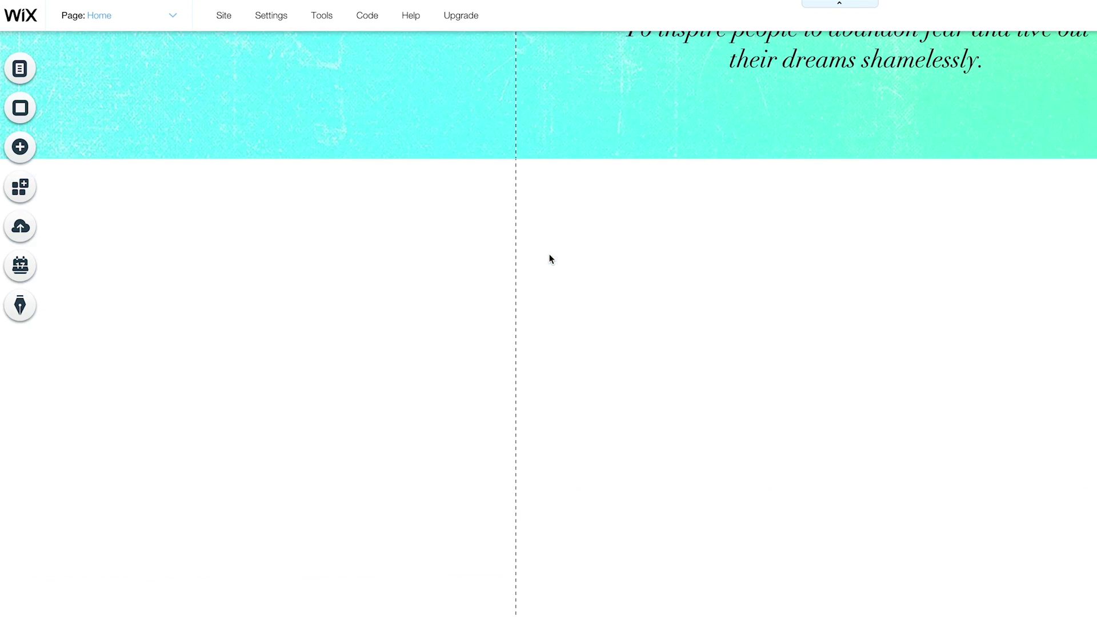
click(17, 148)
mouse_move(73, 112)
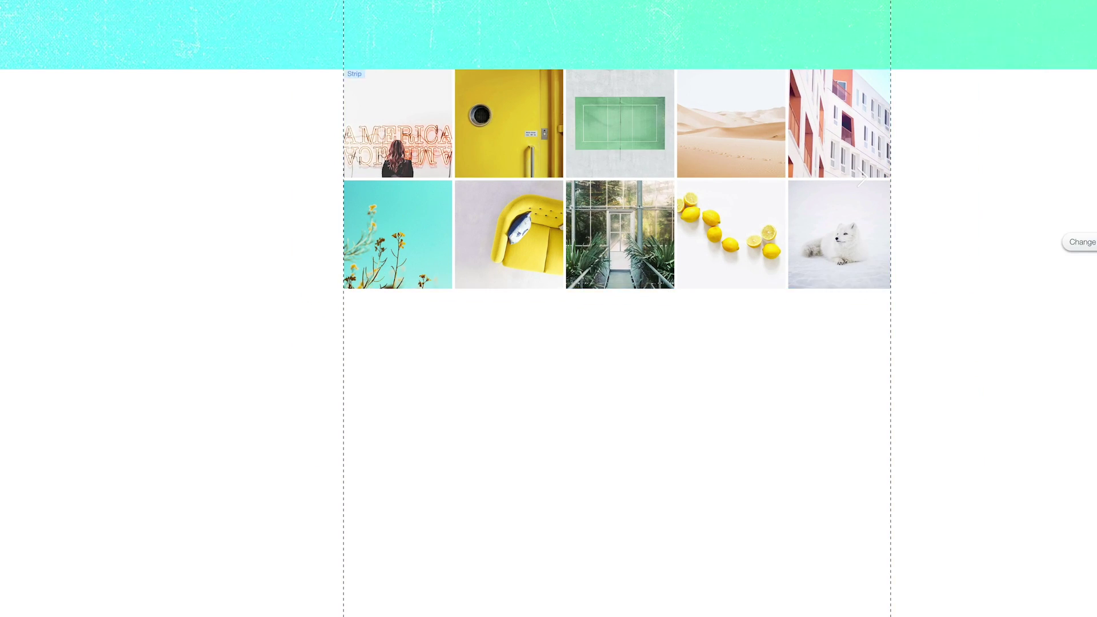
scroll(548, 308, up, 5)
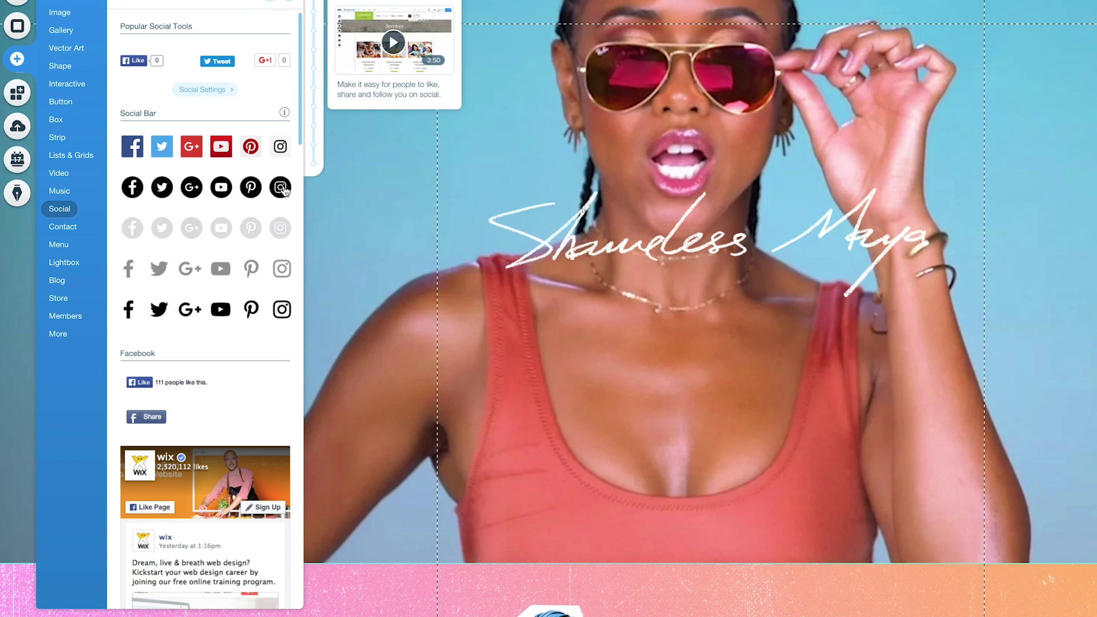
Place the black circular social bar at the hero's top-right corner.
drag(283, 188, 783, 292)
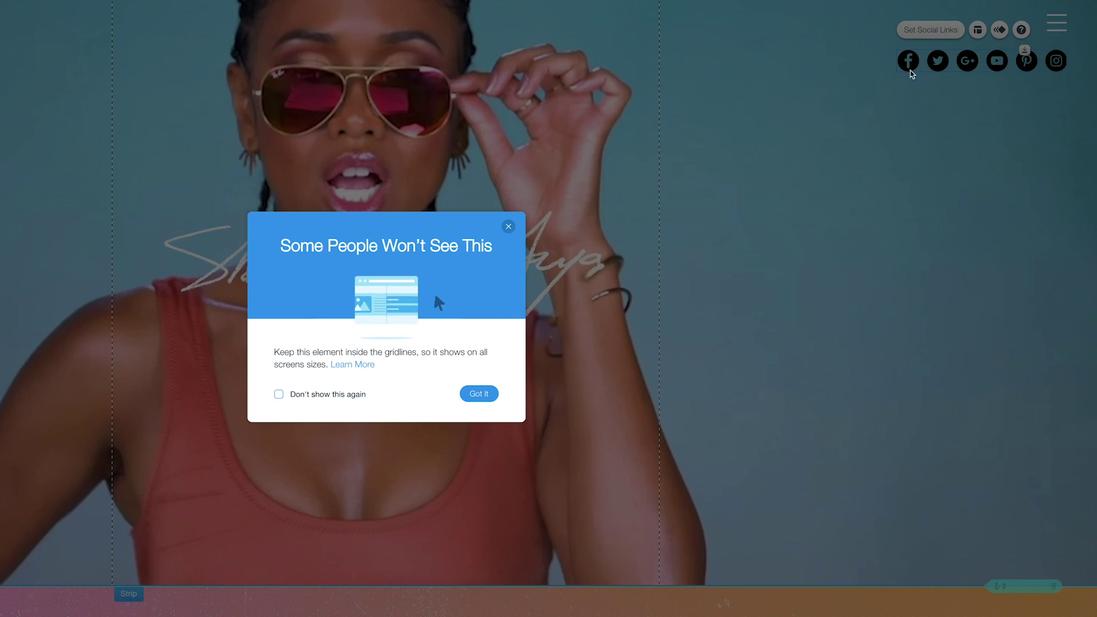
click(479, 394)
mouse_move(1082, 62)
mouse_down()
mouse_move(1094, 67)
mouse_move(1075, 67)
mouse_up()
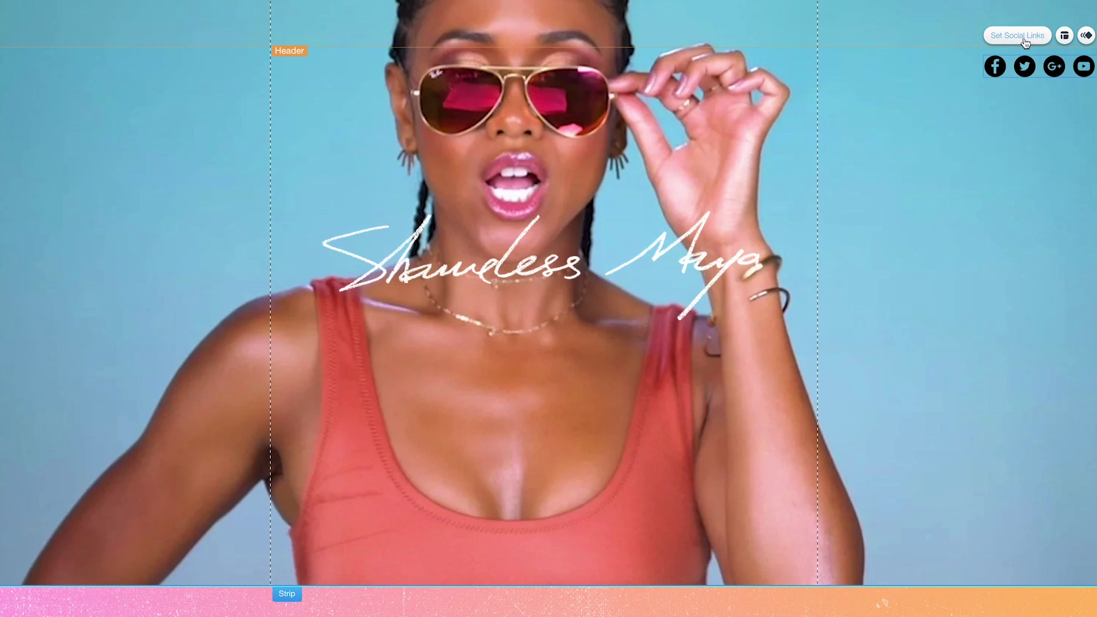
Set the social links, confirming Facebook, removing Pinterest and linking YouTube.
click(1013, 36)
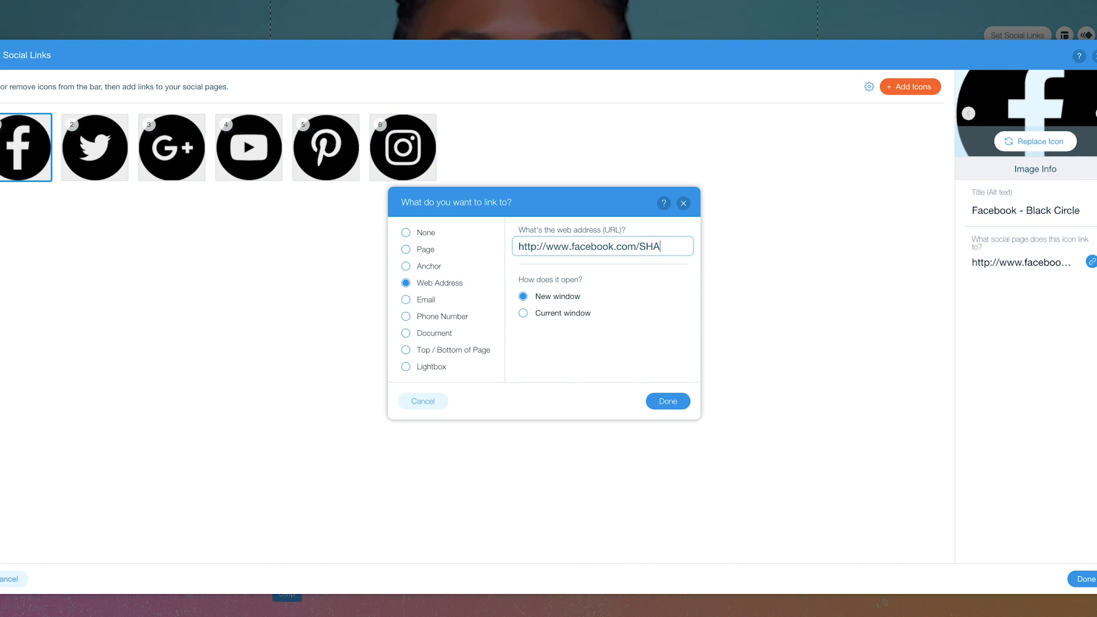
click(667, 401)
click(350, 173)
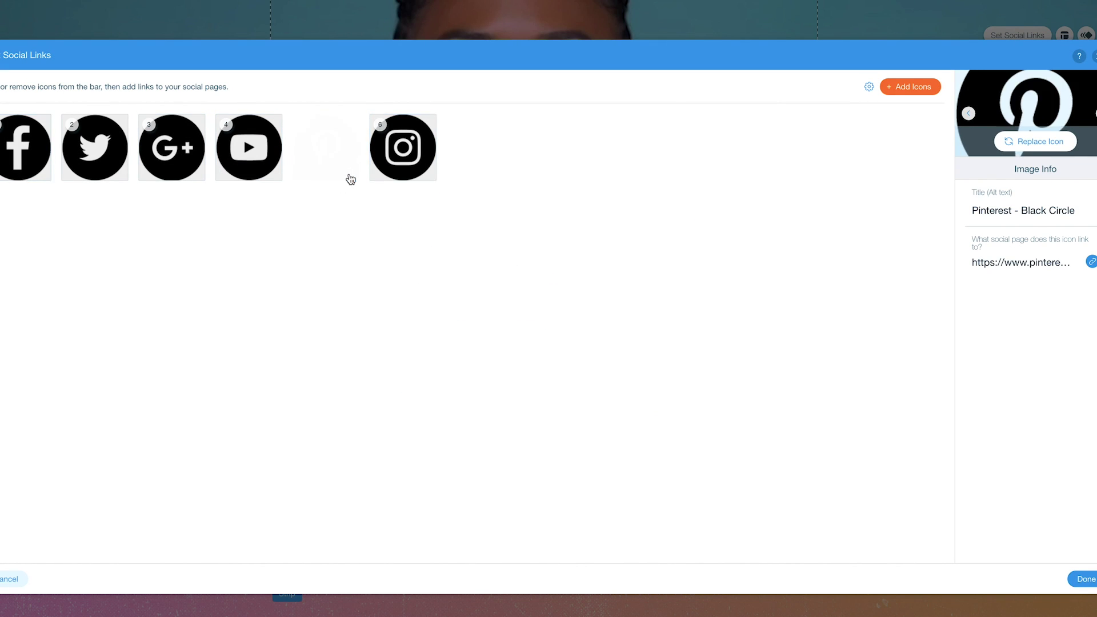
click(279, 155)
click(1014, 262)
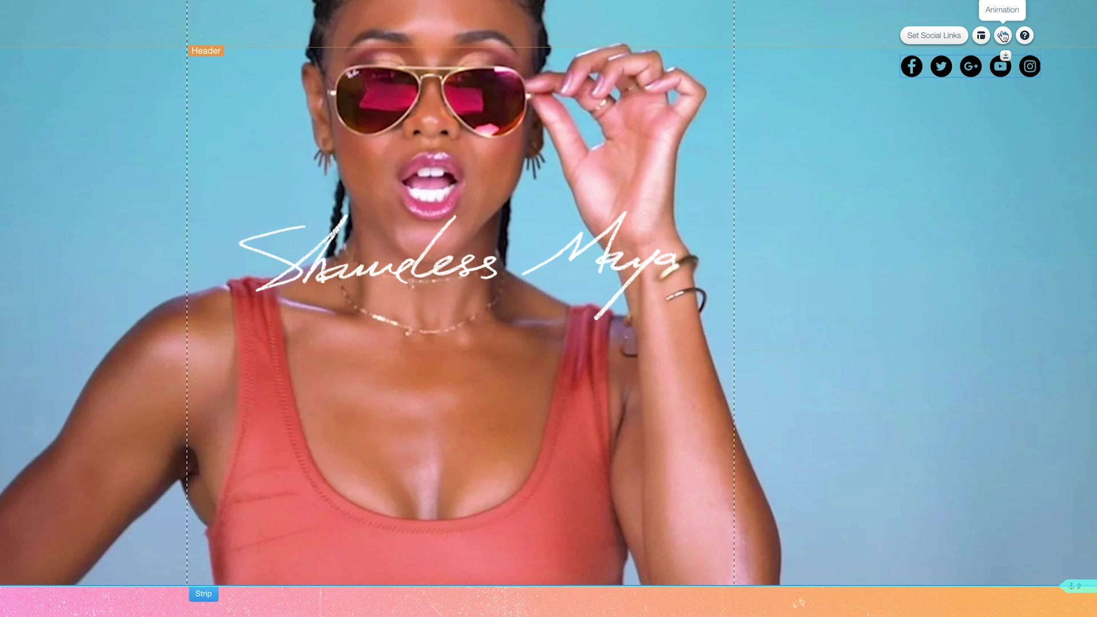
Switch the social bar to a vertical layout and move it to the right edge.
click(978, 36)
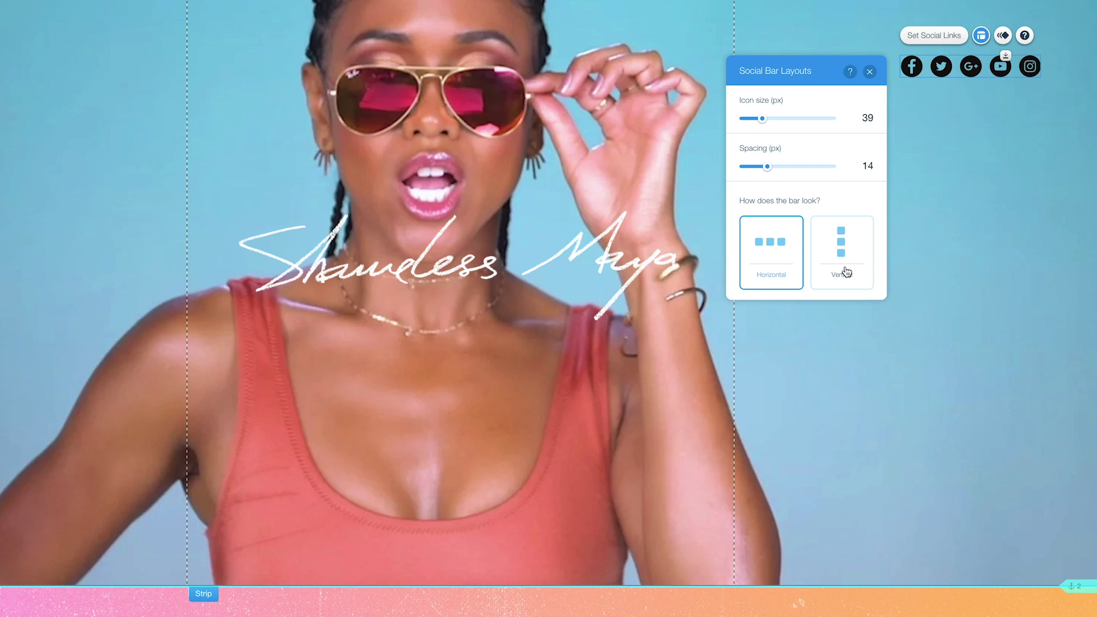
click(845, 237)
click(766, 240)
click(841, 245)
click(793, 74)
drag(831, 94, 1067, 90)
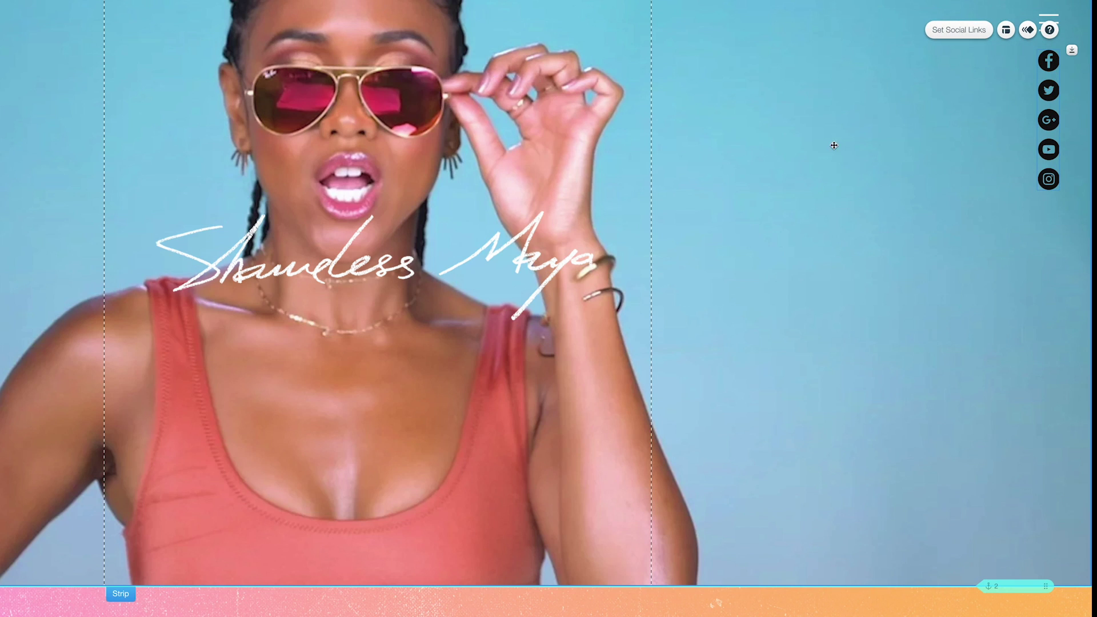
Compare entrance animations and apply Float-In to the social bar.
click(1028, 30)
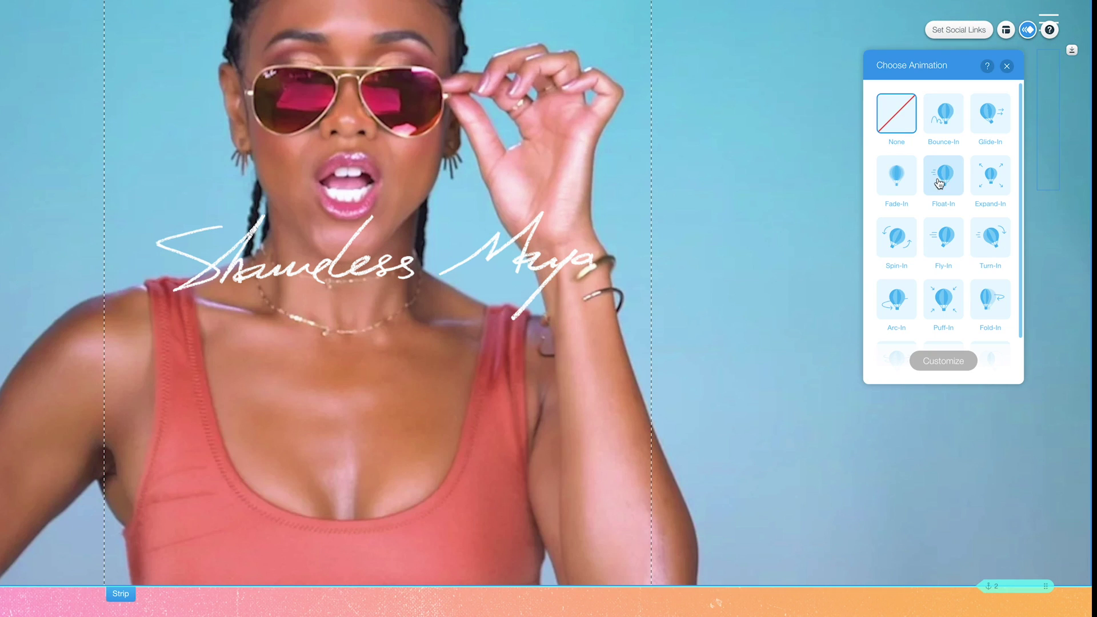
click(943, 176)
click(906, 172)
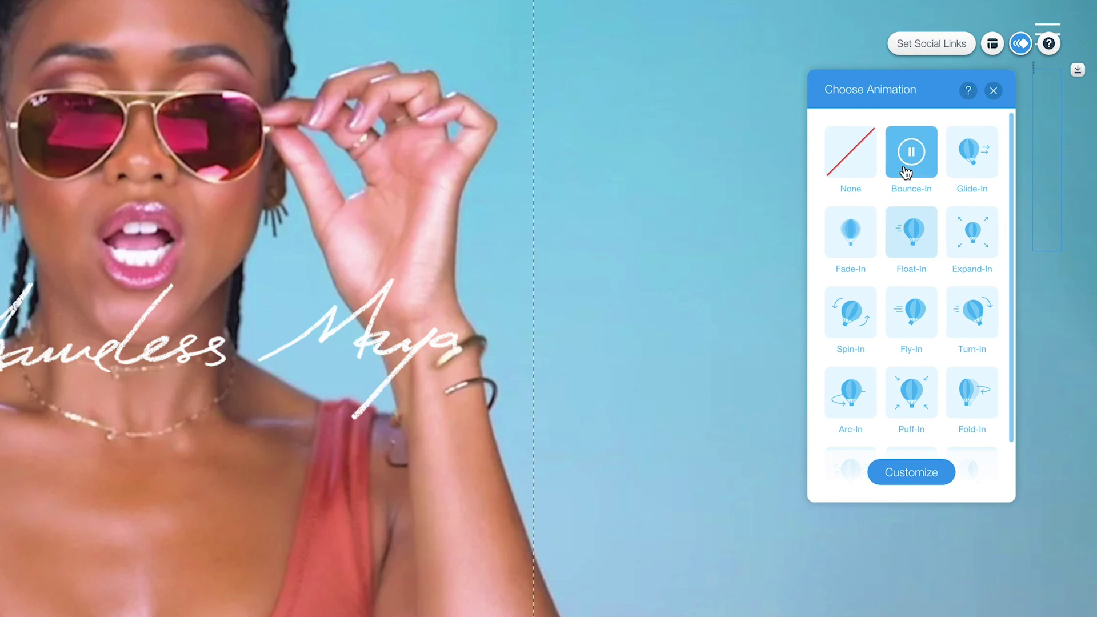
click(975, 151)
click(859, 249)
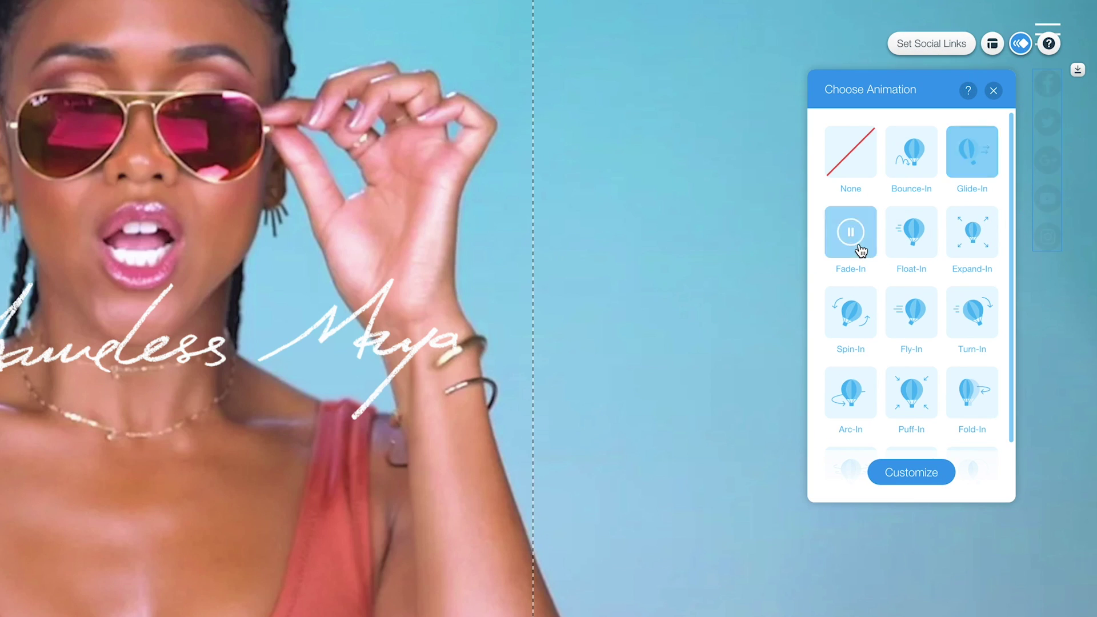
click(910, 235)
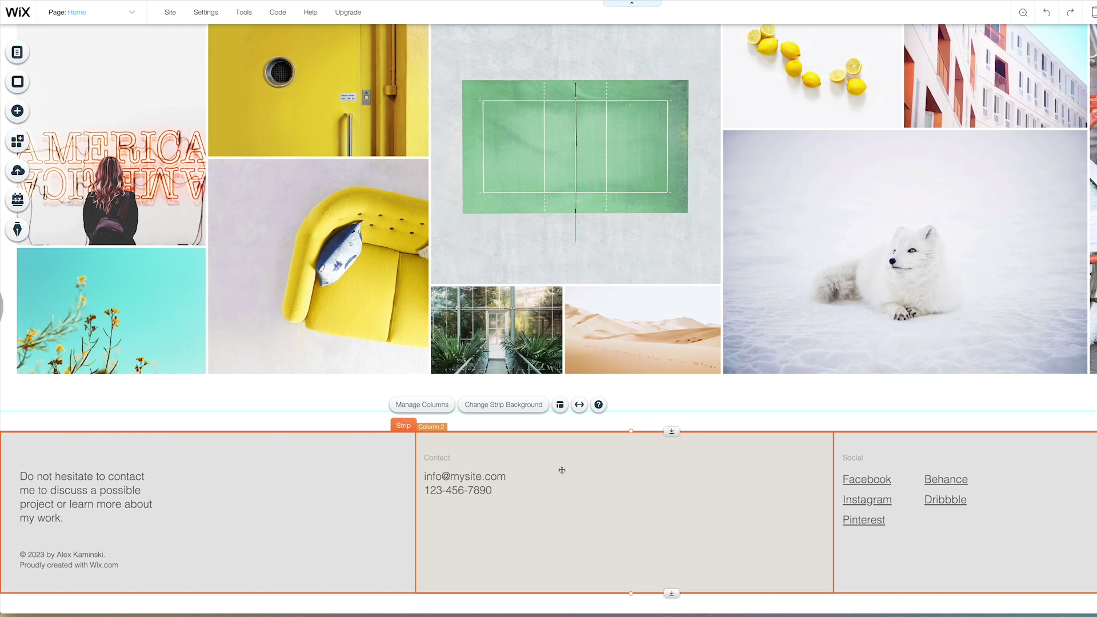
Delete the footer strip and browse the ready-made strip layouts.
key(Delete)
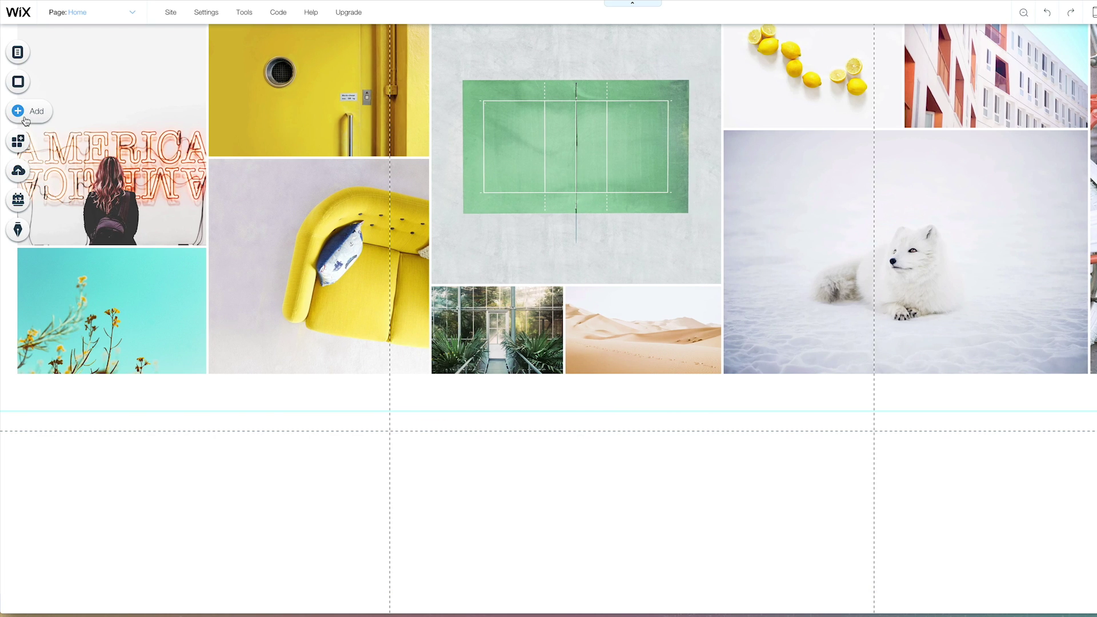
click(22, 113)
click(57, 180)
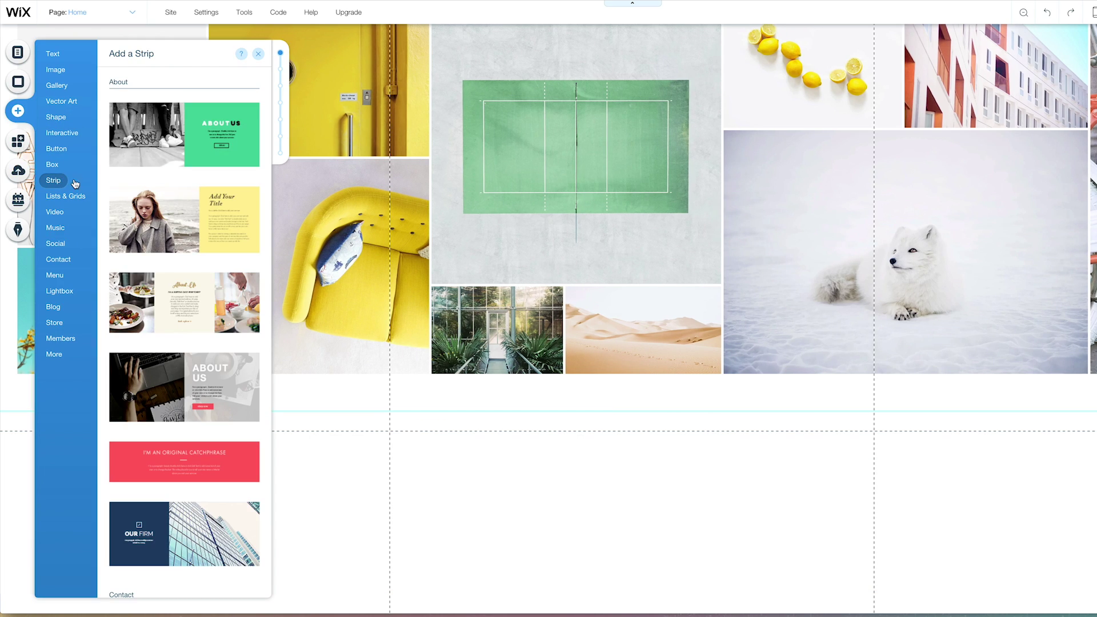
scroll(179, 218, down, 5)
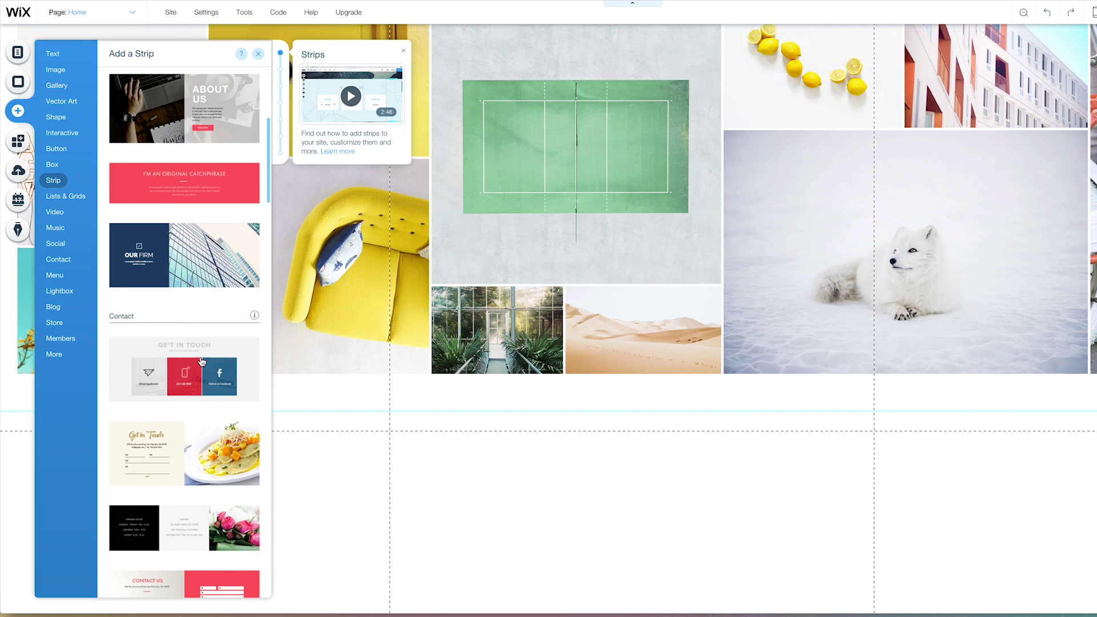
scroll(203, 379, down, 5)
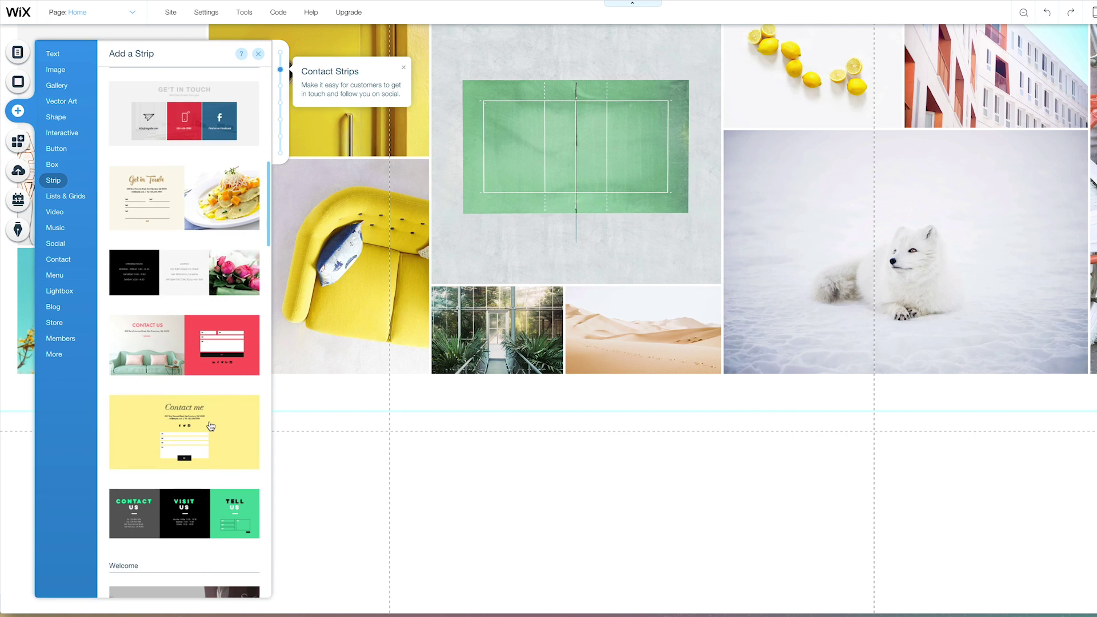
Scroll through contact forms and strip designs to find the yellow Contact me strip.
click(59, 259)
scroll(188, 357, down, 3)
scroll(189, 359, down, 4)
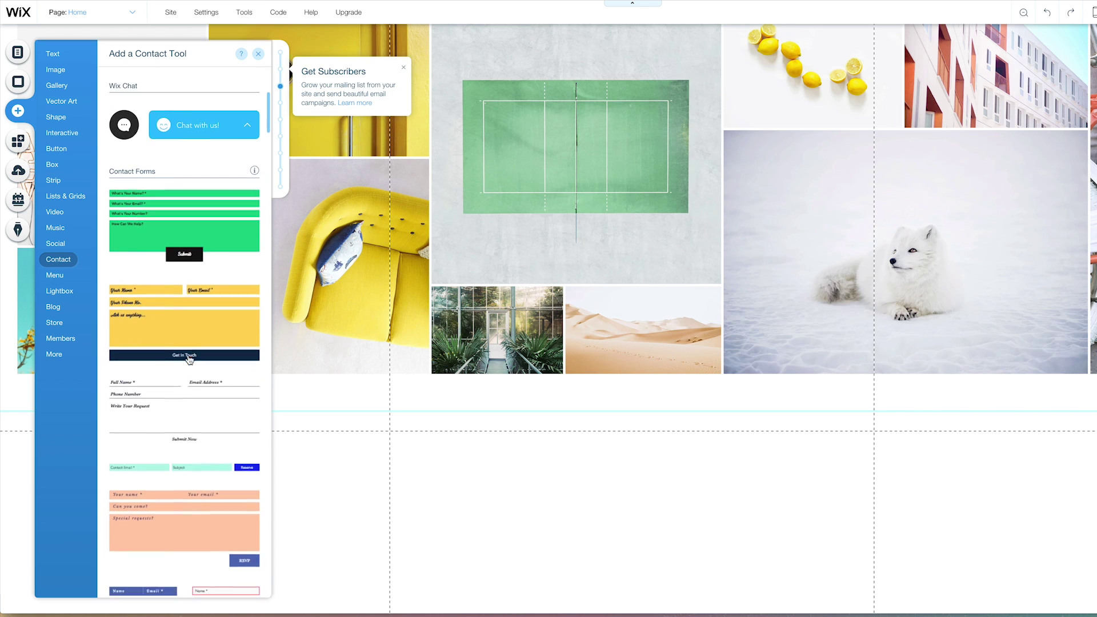
scroll(190, 428, down, 2)
scroll(191, 429, down, 5)
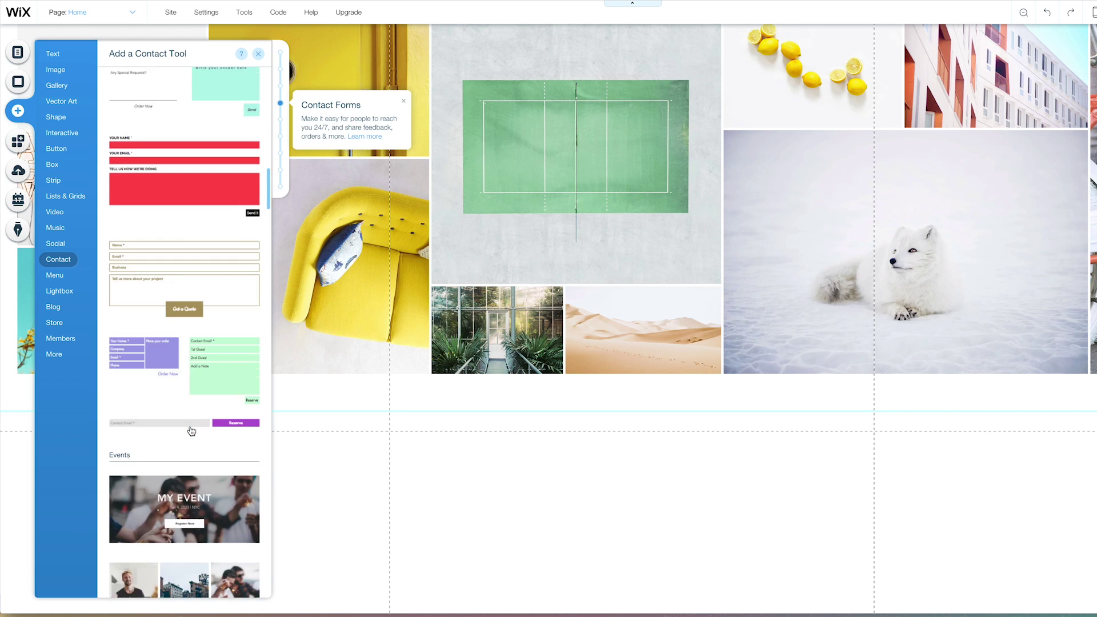
click(57, 183)
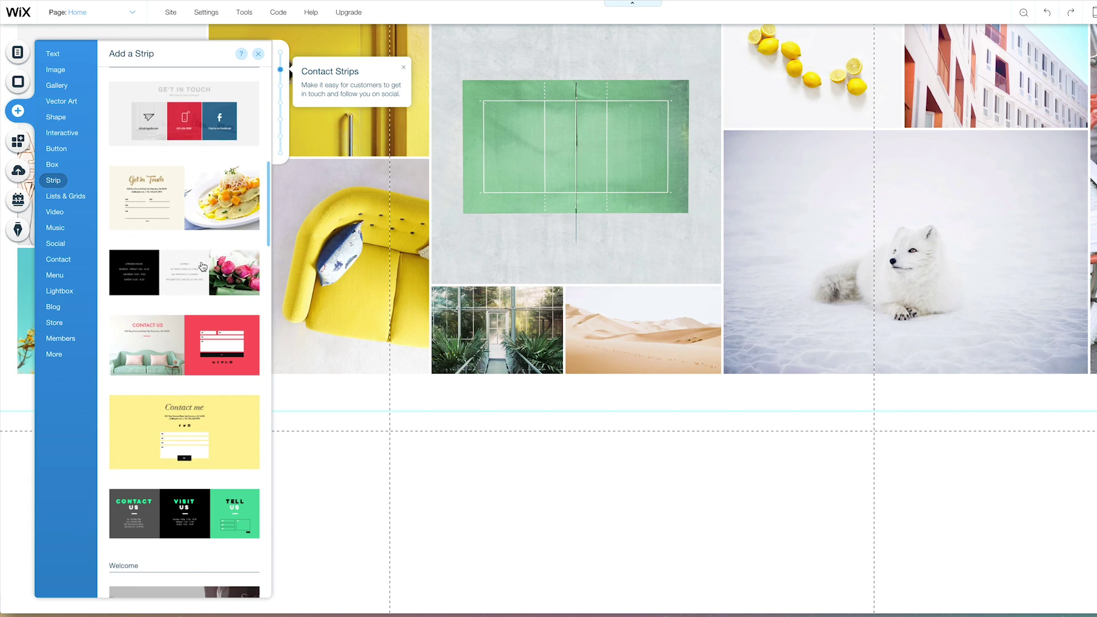
scroll(202, 267, down, 4)
Add the yellow Contact me strip to the page.
click(223, 172)
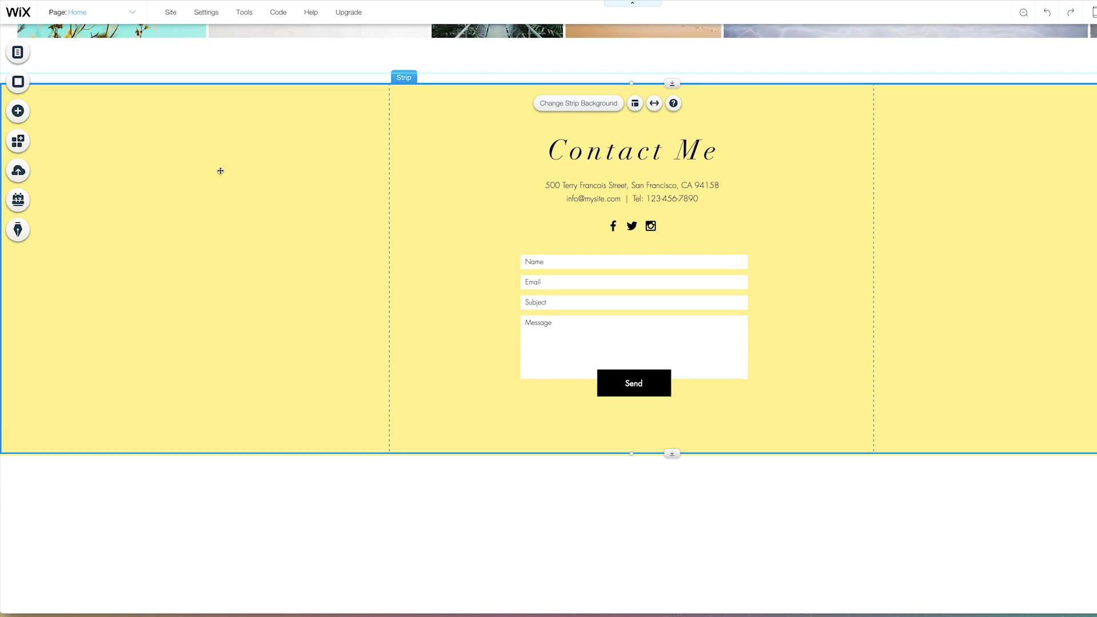
scroll(627, 356, up, 5)
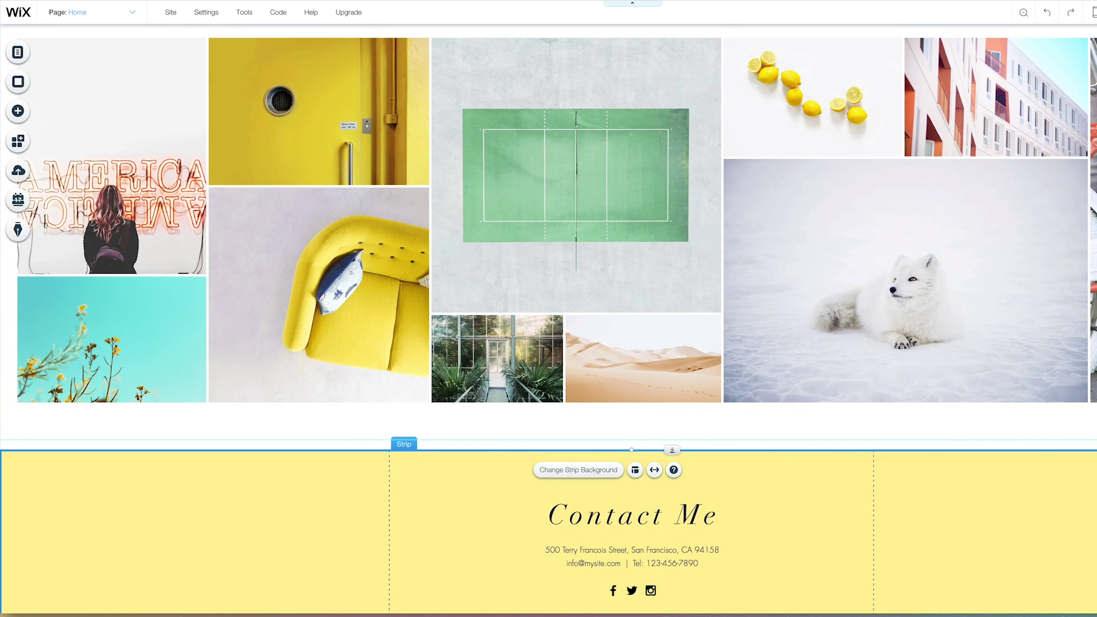
scroll(943, 453, down, 2)
Restyle the Contact Me title in Lulo Clean at 20 px.
click(511, 402)
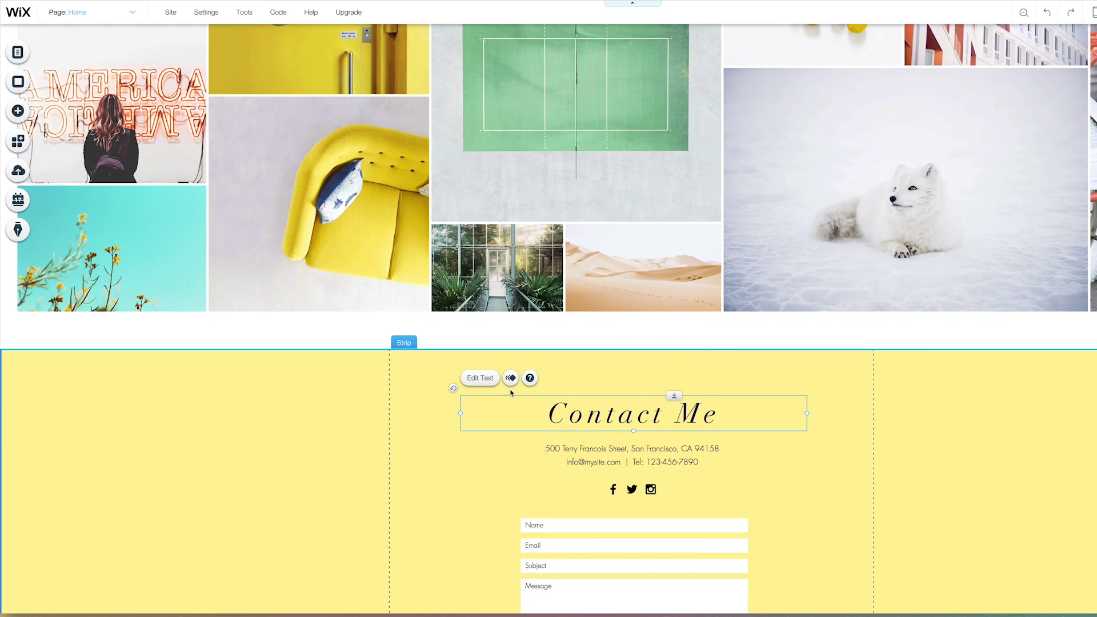
click(478, 378)
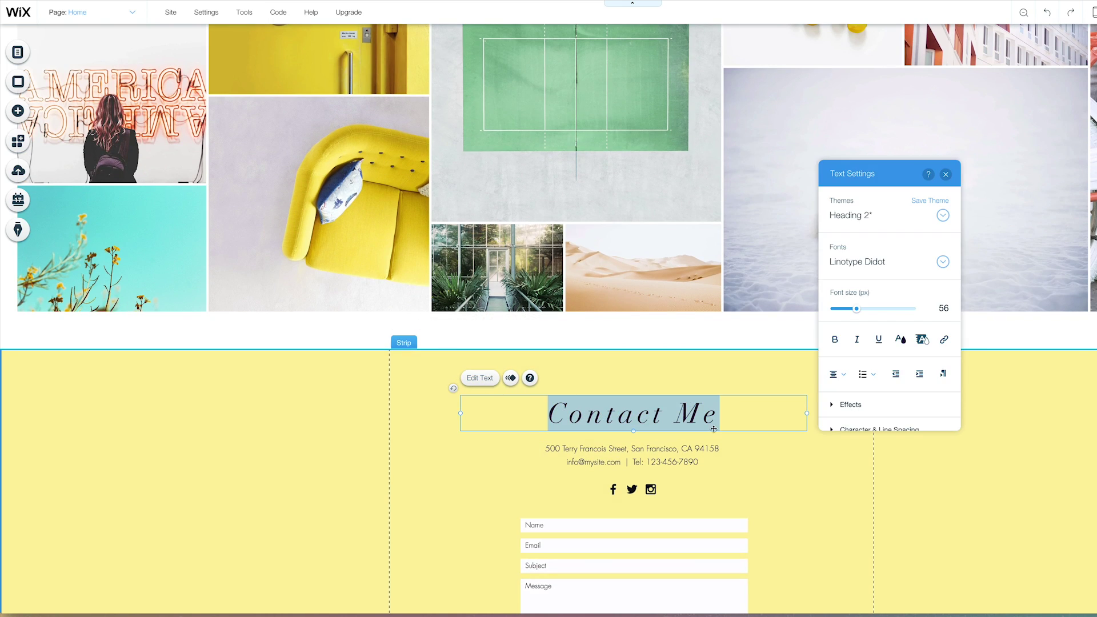
click(943, 262)
click(905, 353)
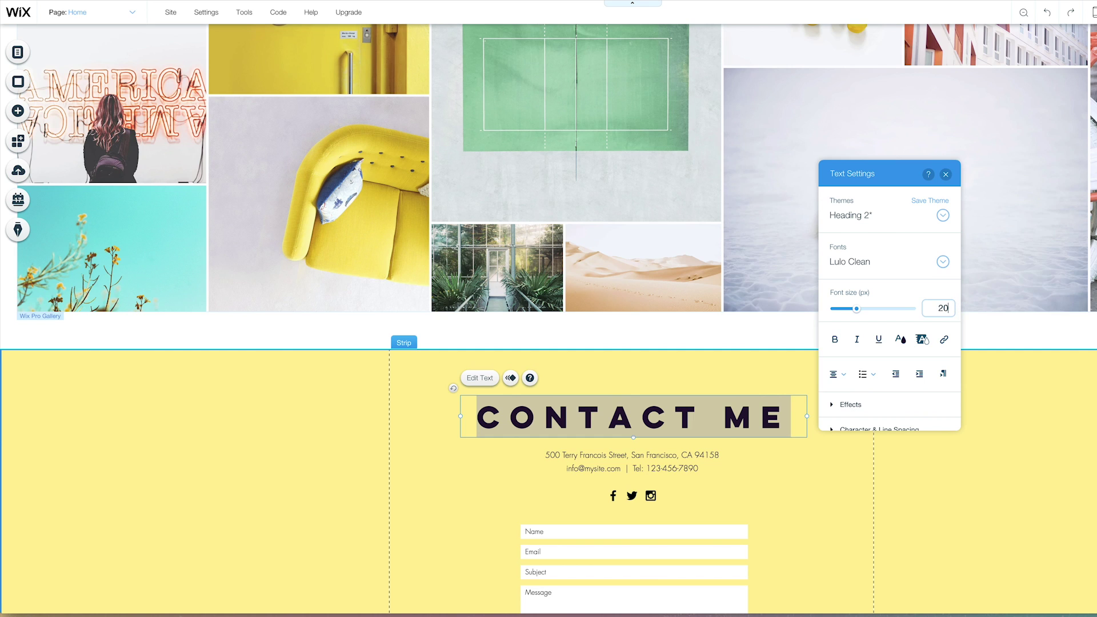
key(Return)
click(716, 437)
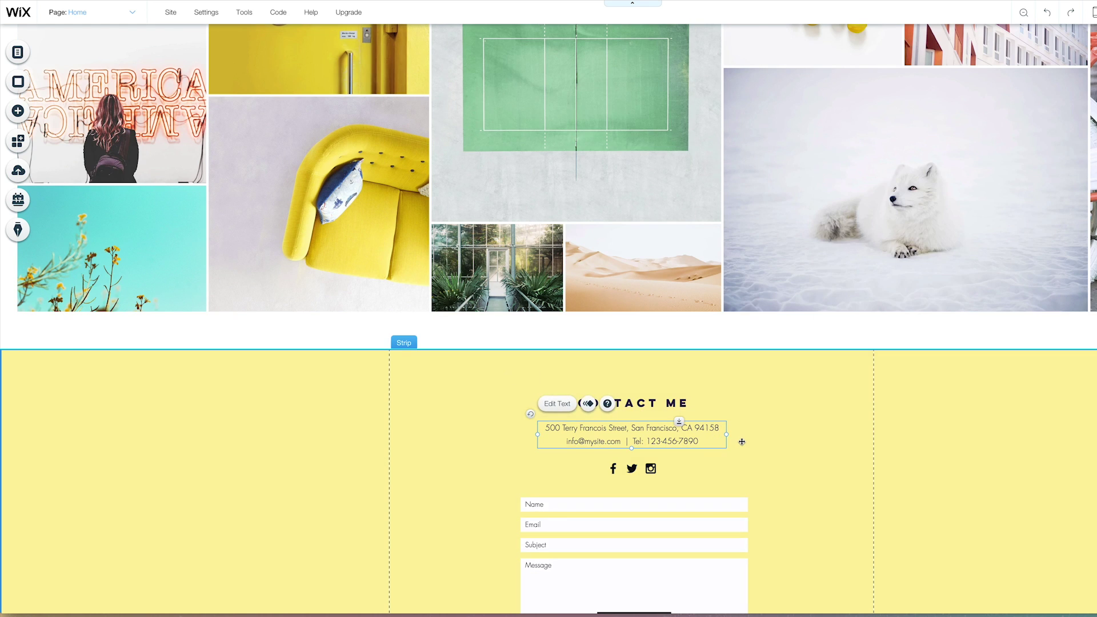
Set the contact form's notification email to the site's contact address.
scroll(742, 441, down, 3)
click(554, 333)
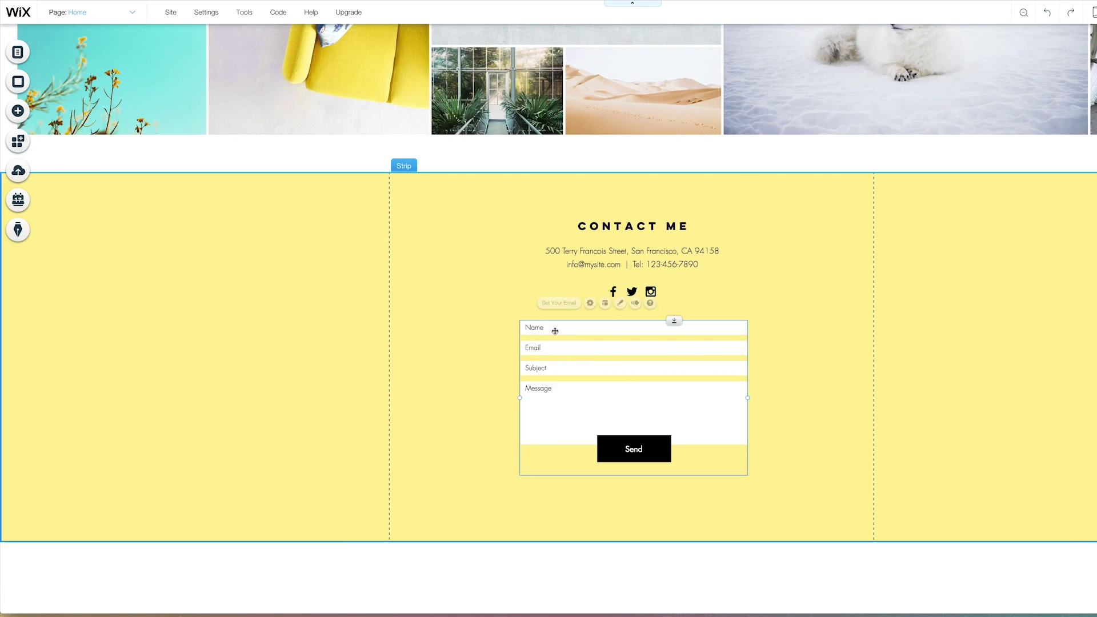
click(566, 307)
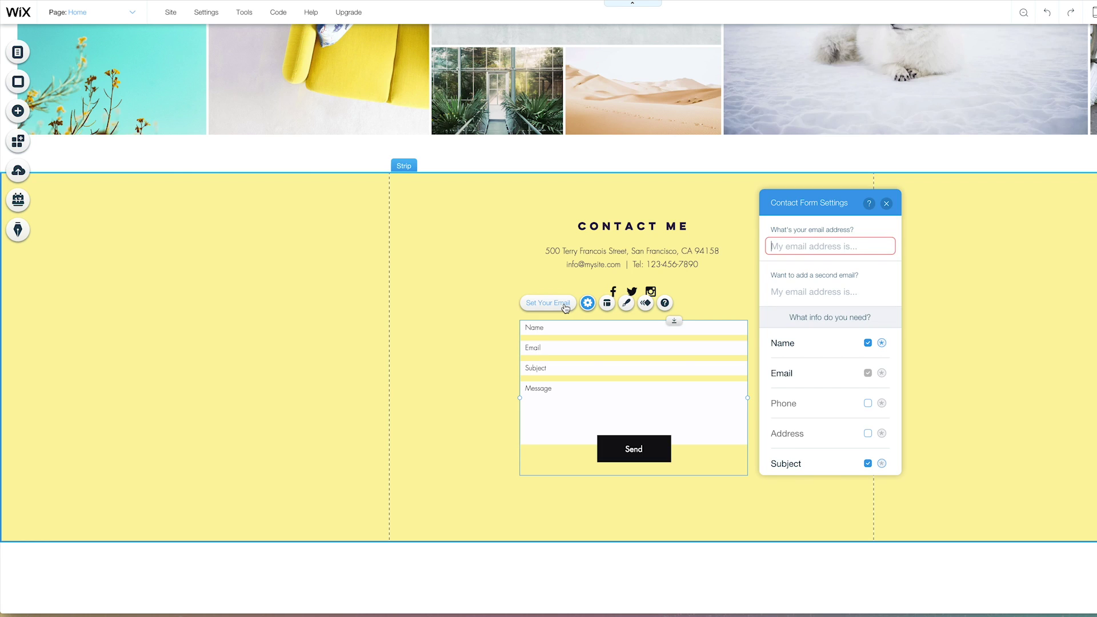
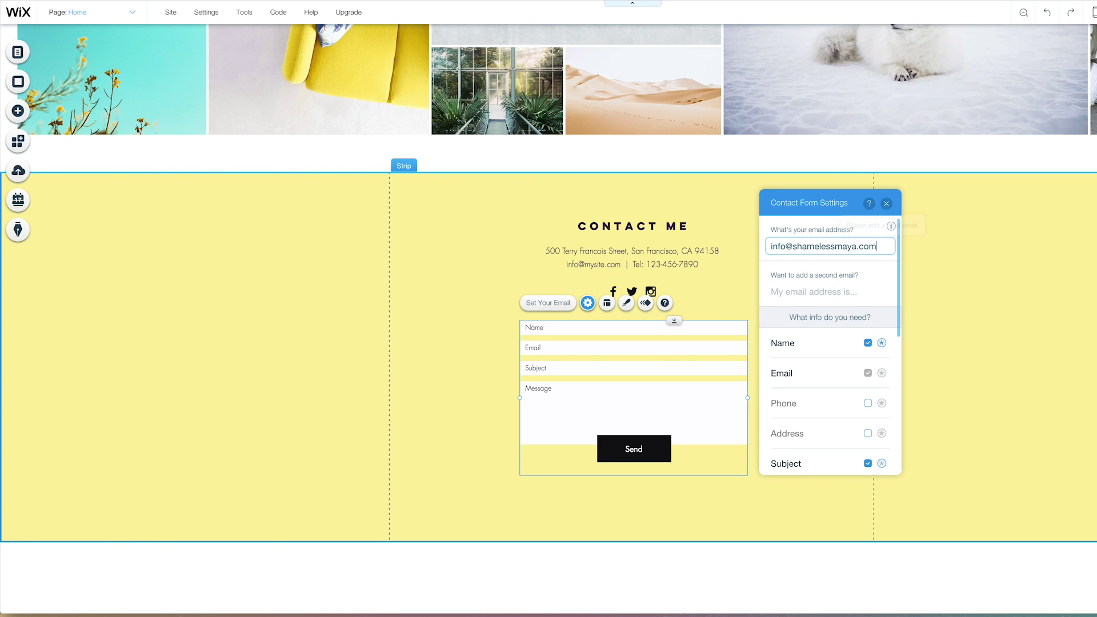
click(886, 203)
click(1043, 294)
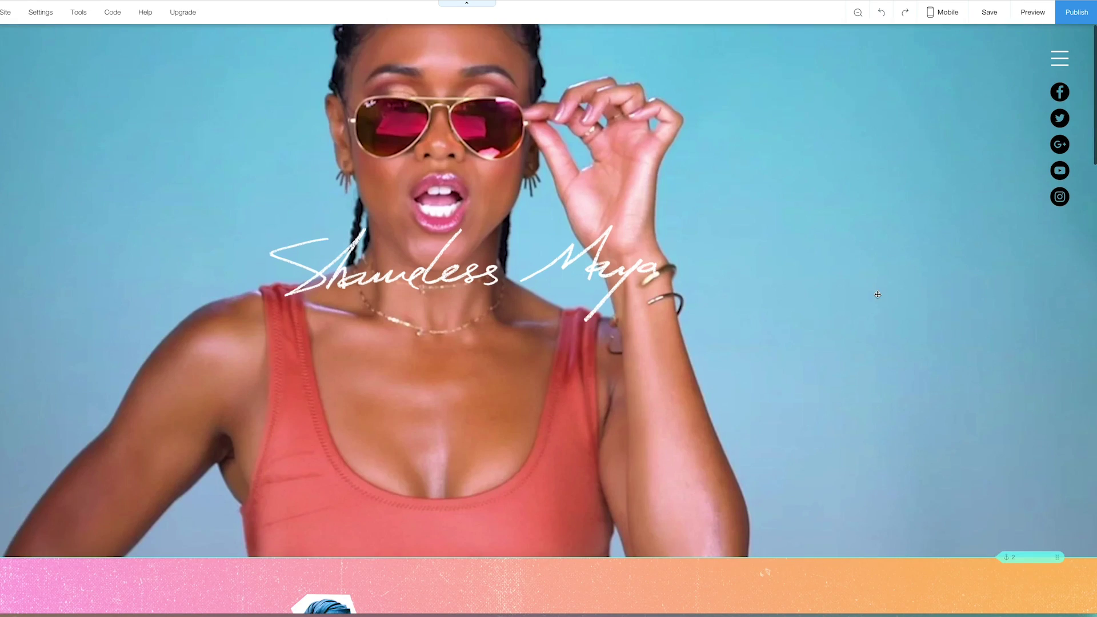
Switch to the mobile layout and hide the hero section.
click(947, 13)
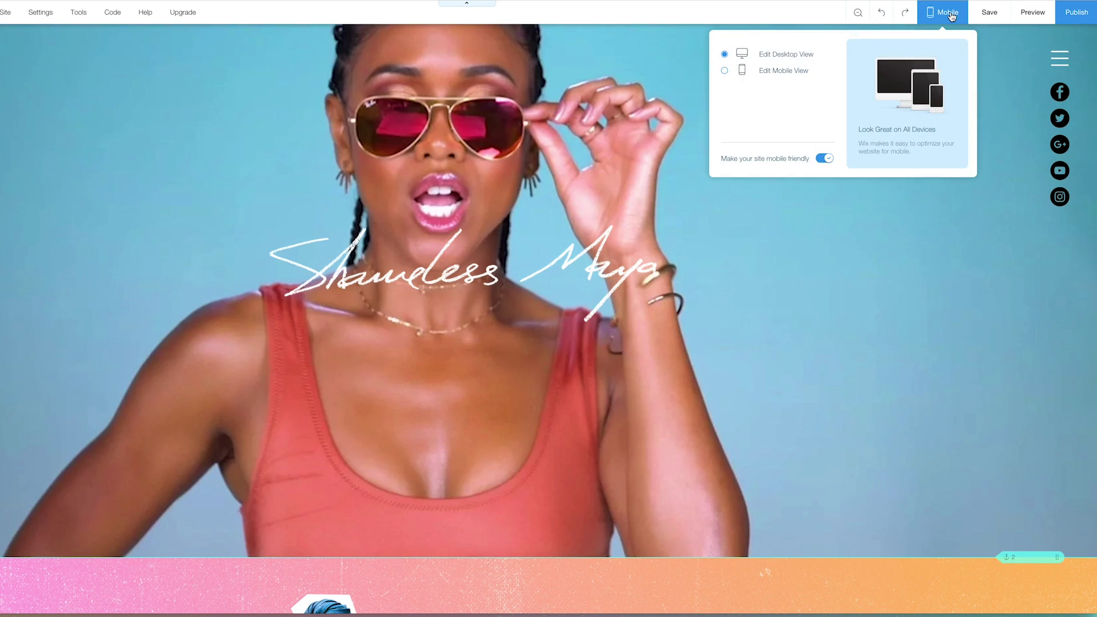
click(783, 71)
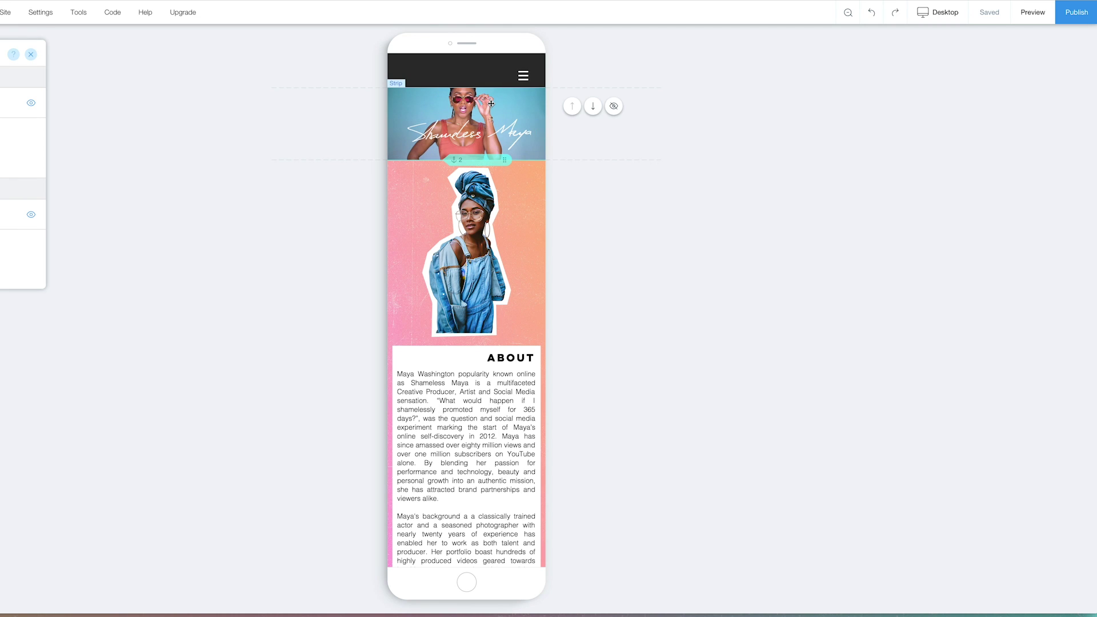
click(613, 112)
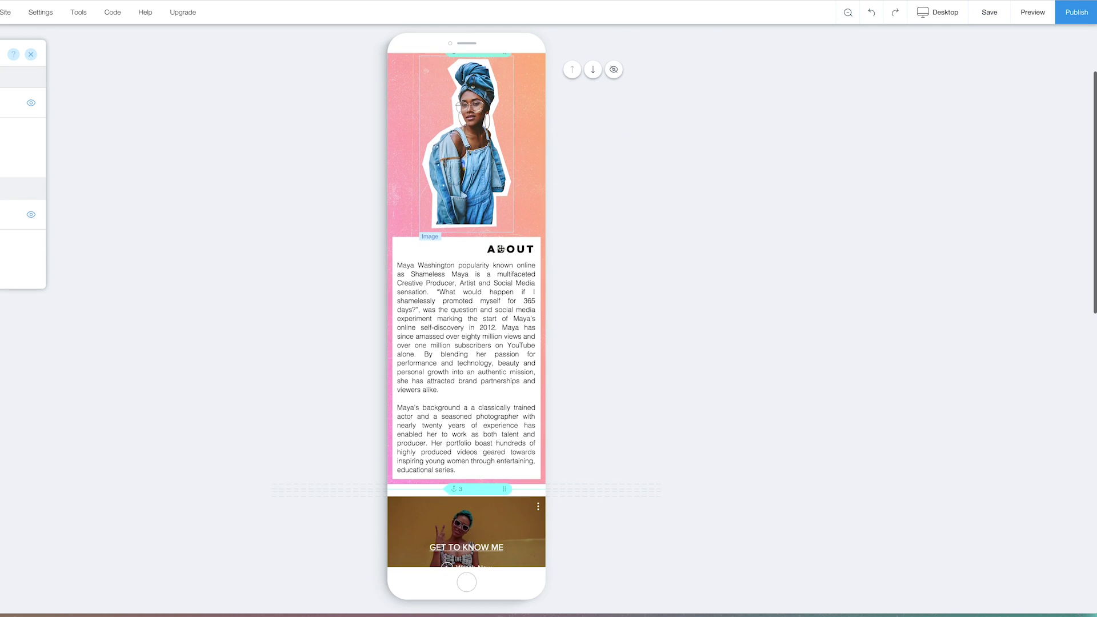
Make the cyan strip taller and move the Mission text up into it.
scroll(524, 223, down, 1)
click(424, 260)
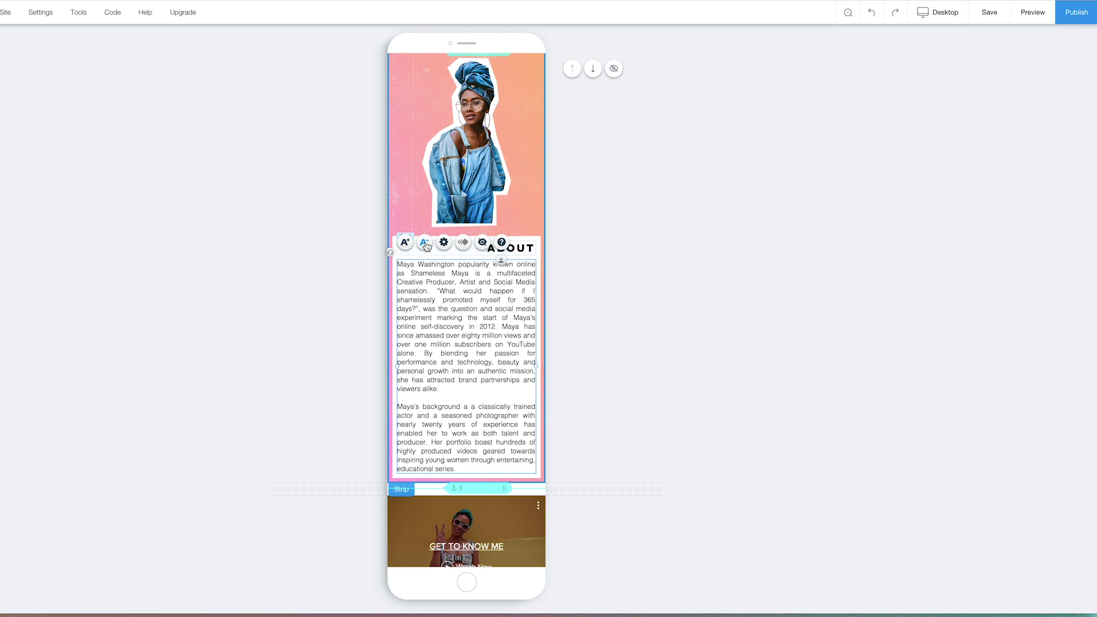
scroll(591, 402, down, 3)
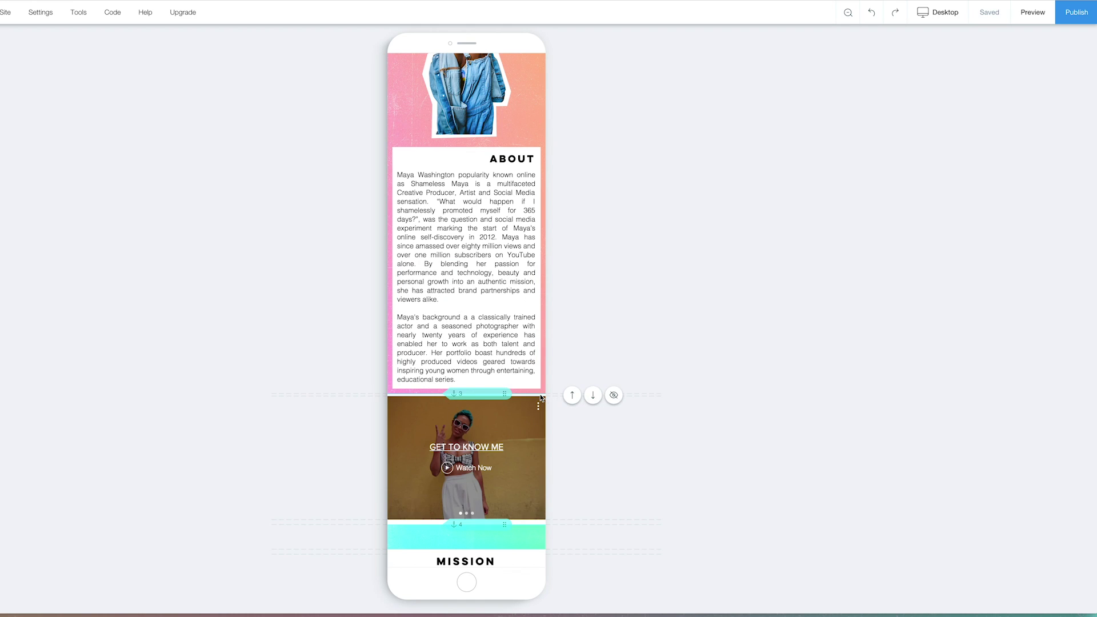
click(424, 397)
scroll(569, 437, down, 4)
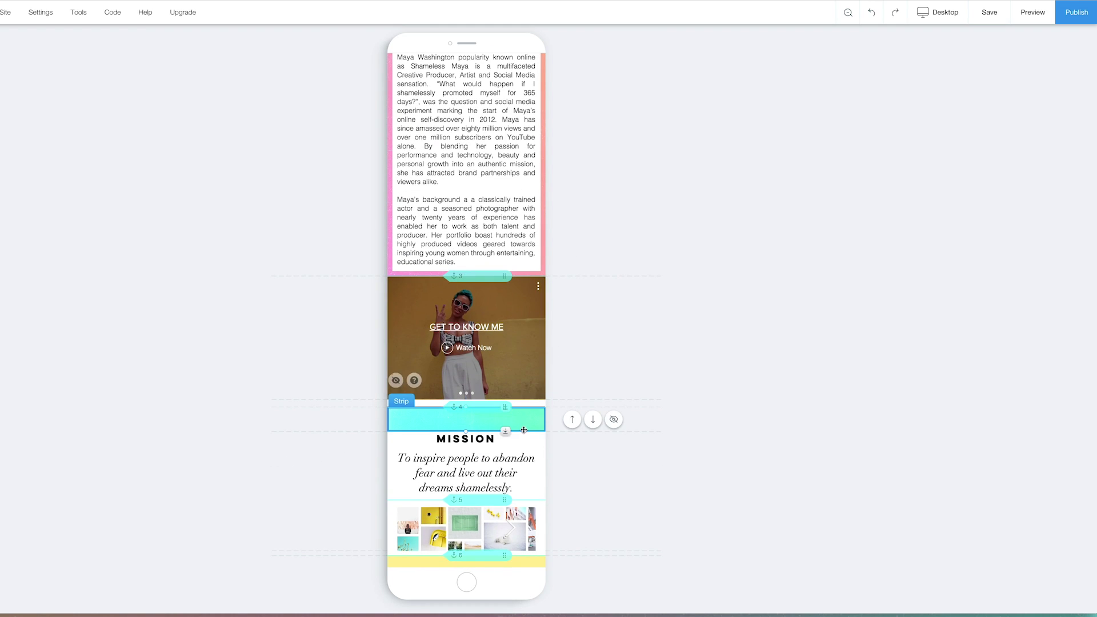
drag(505, 433, 506, 515)
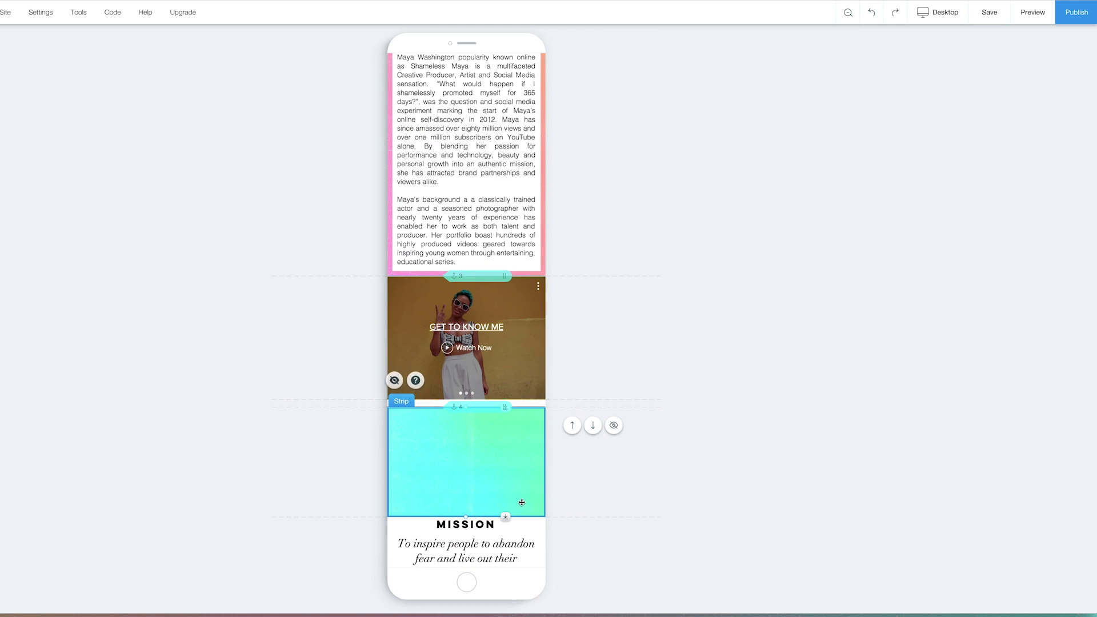
drag(475, 529, 481, 449)
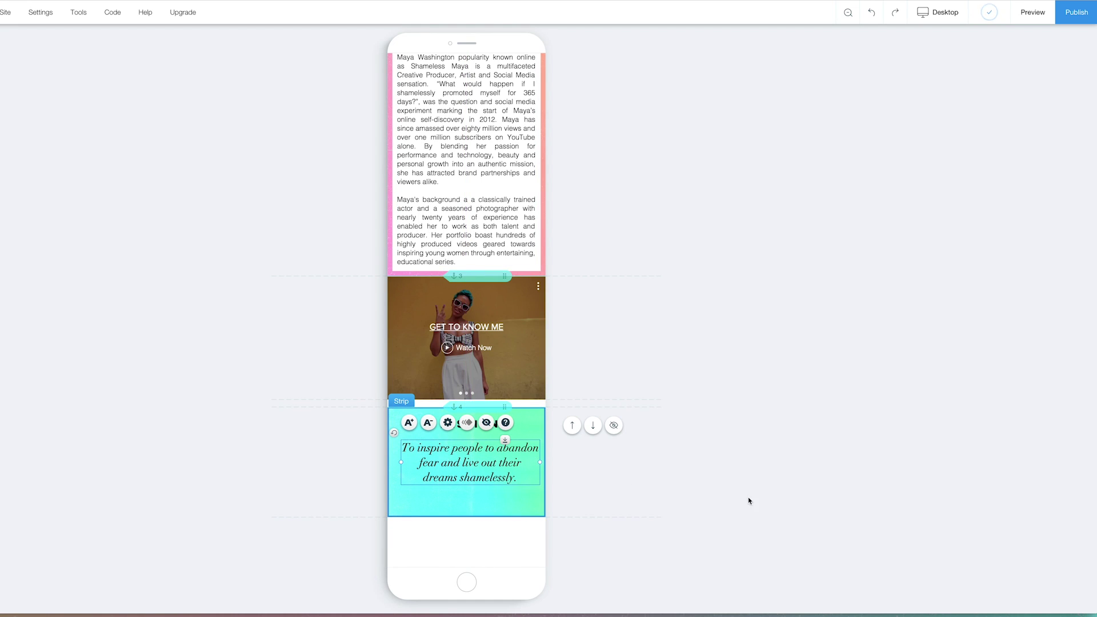
click(729, 459)
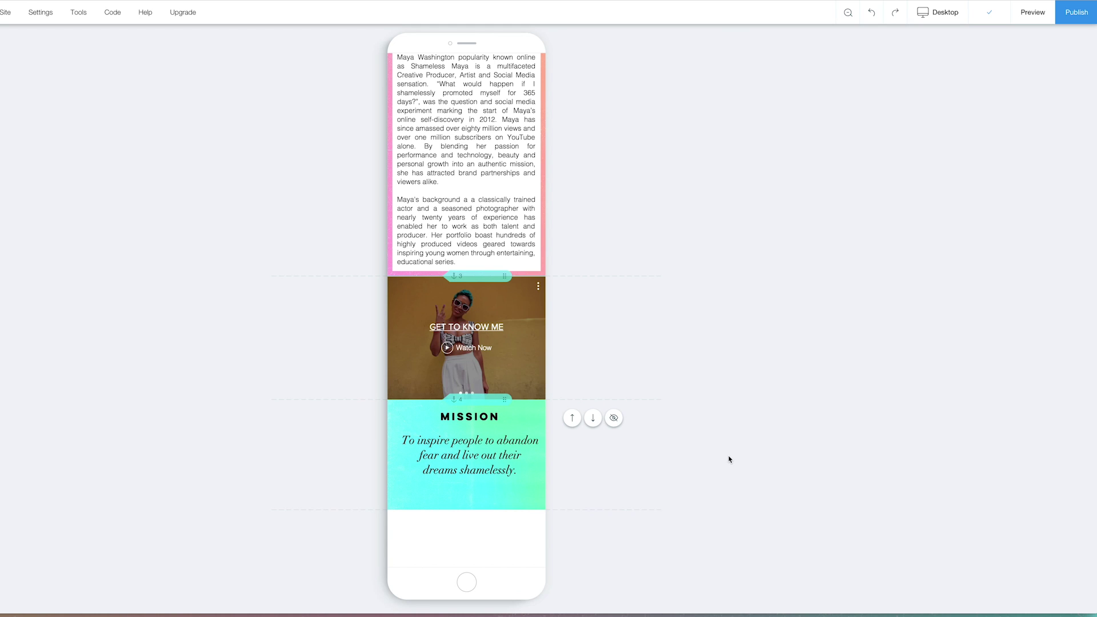
Delete the empty space below the Mission strip.
scroll(744, 477, down, 5)
click(472, 342)
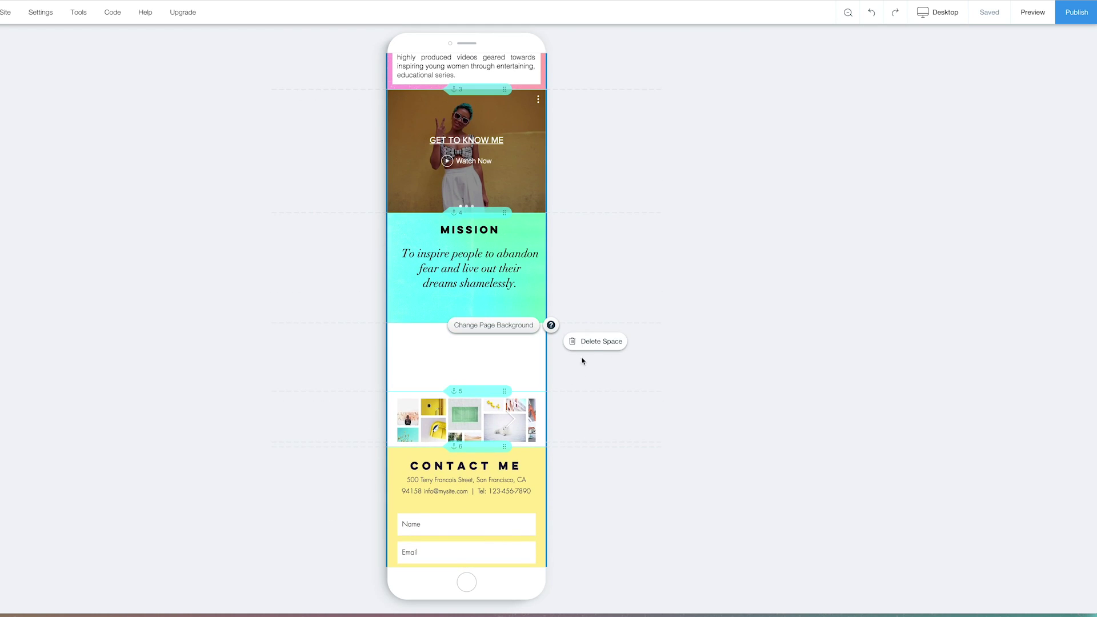
click(595, 341)
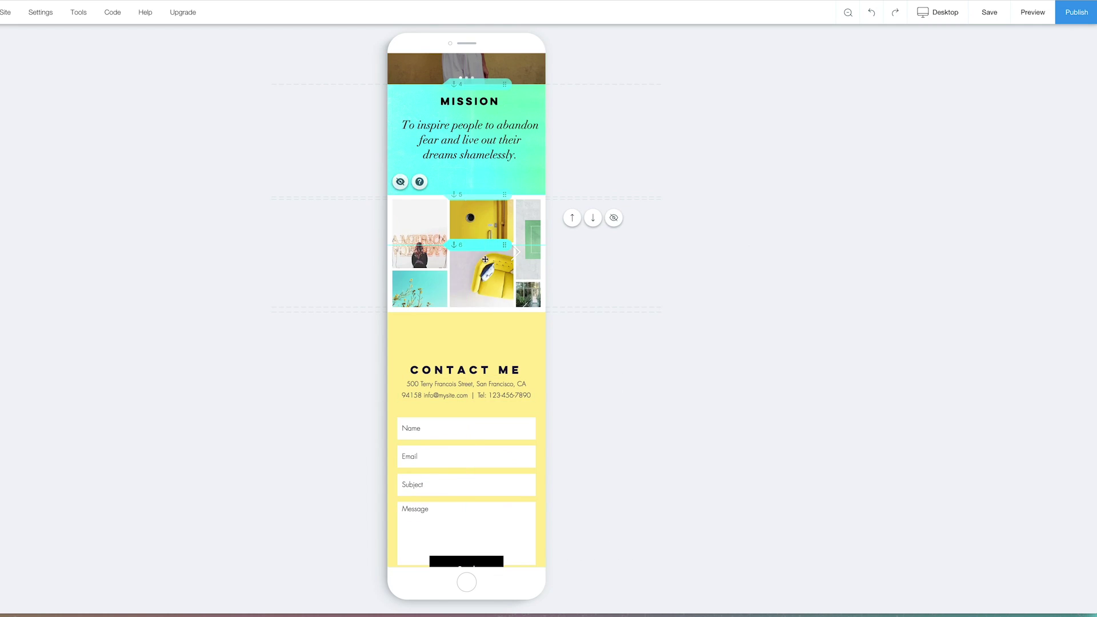
Preview the mobile site, scroll through it, and go back to the editor.
click(1032, 12)
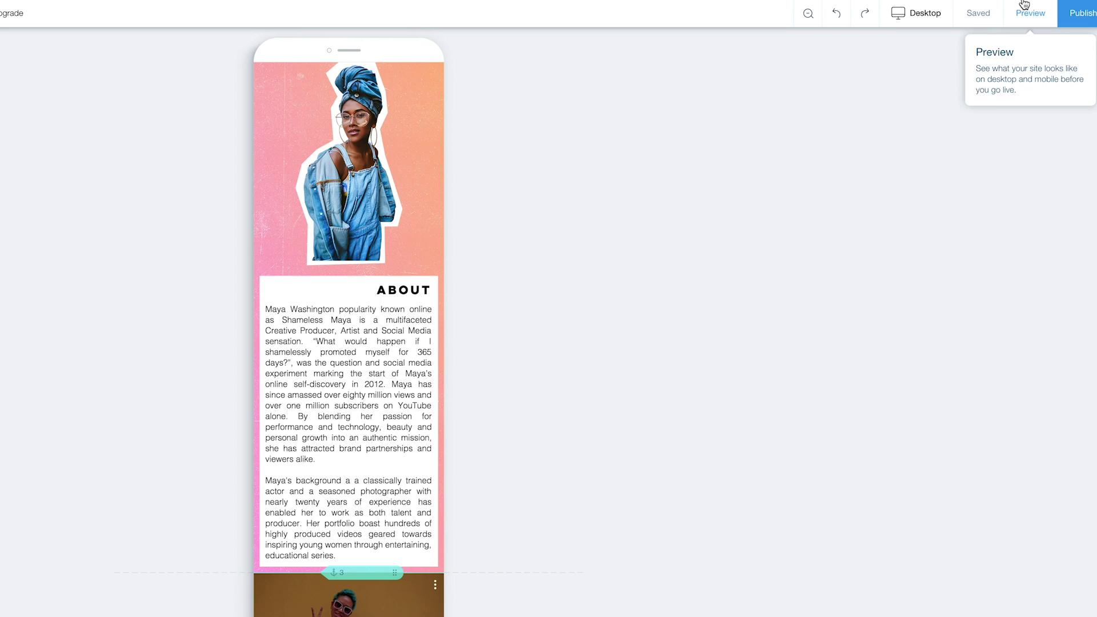
scroll(365, 221, down, 5)
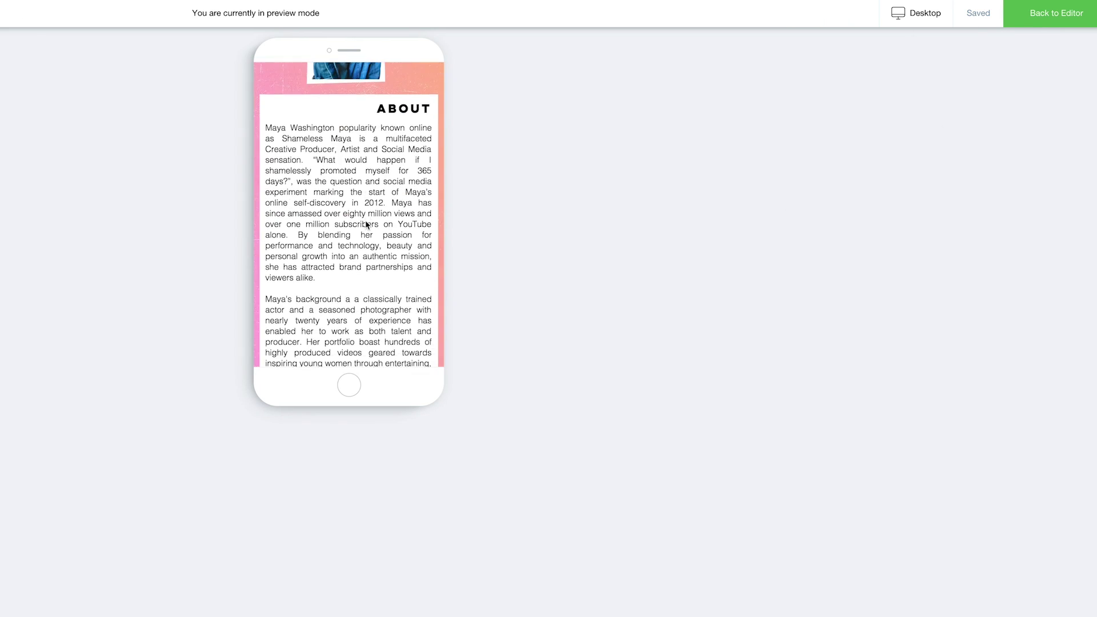
scroll(364, 220, down, 4)
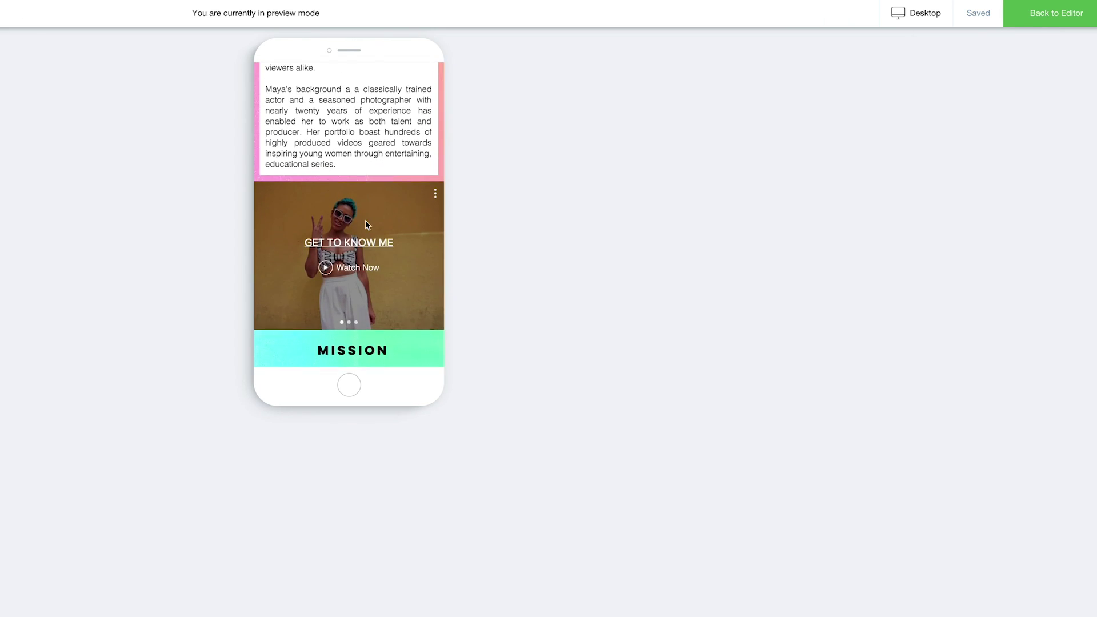
scroll(352, 146, up, 2)
scroll(383, 189, down, 5)
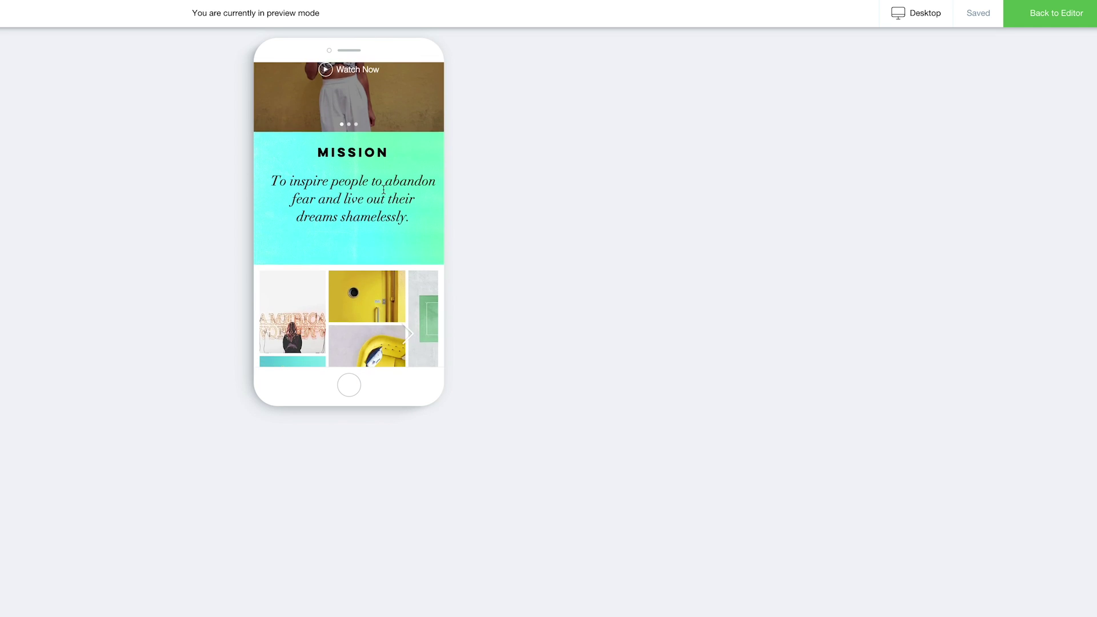
scroll(383, 189, down, 6)
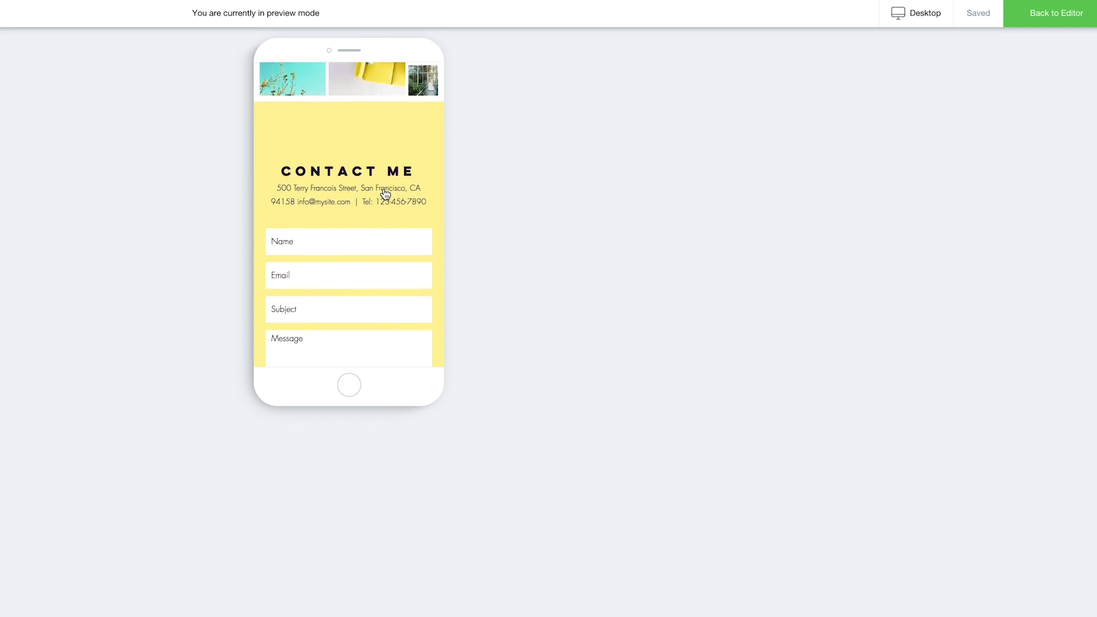
scroll(383, 189, up, 5)
scroll(384, 189, up, 2)
scroll(383, 189, down, 6)
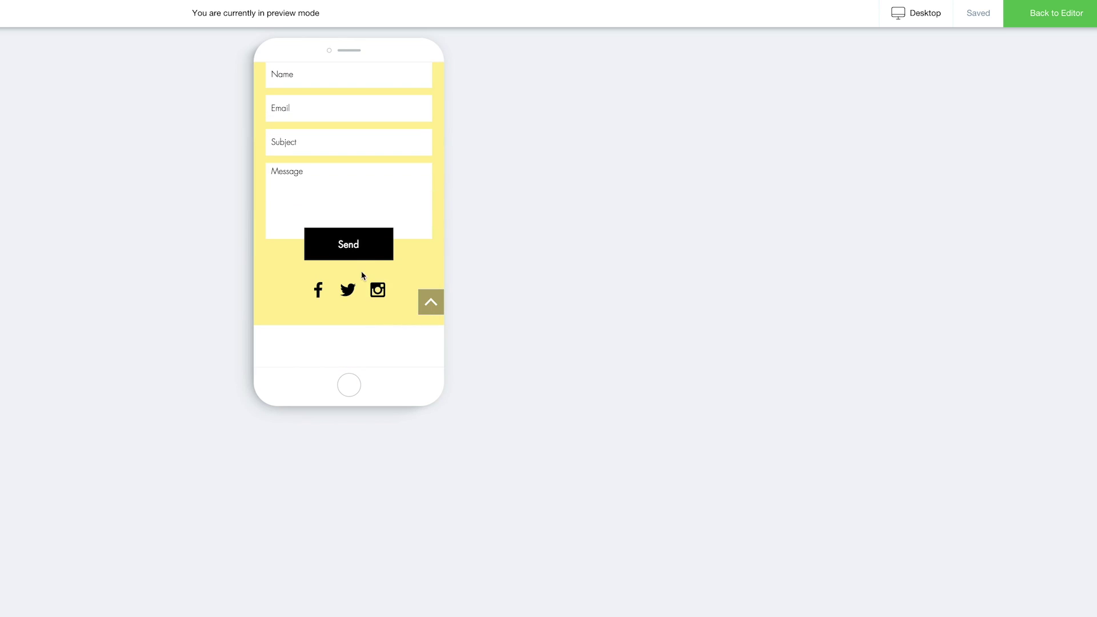
scroll(368, 293, up, 15)
scroll(345, 196, down, 4)
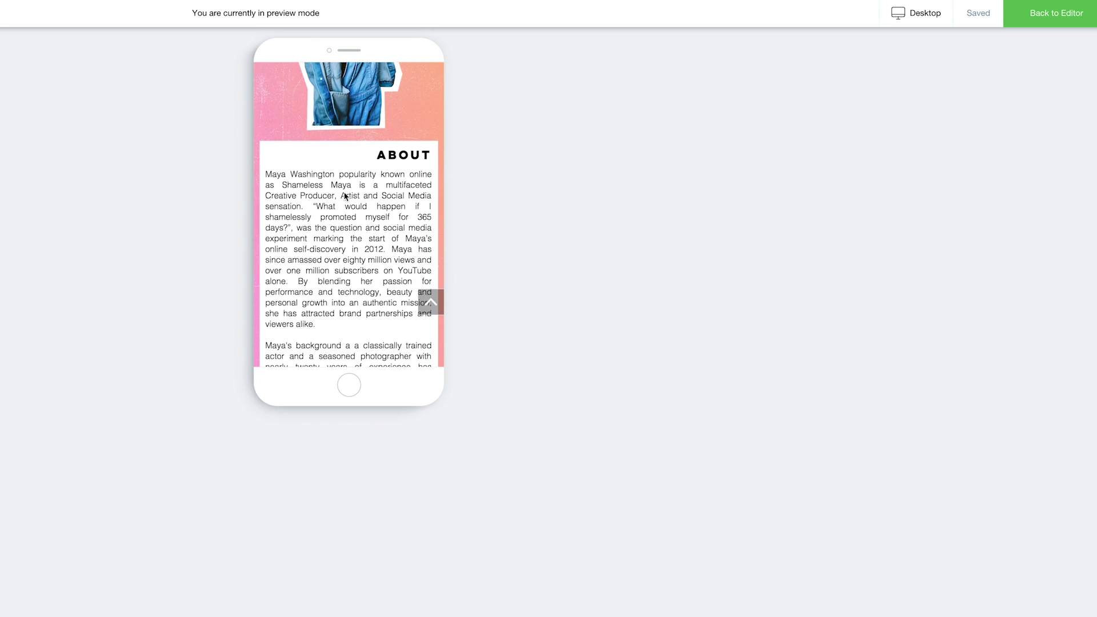
scroll(345, 195, up, 4)
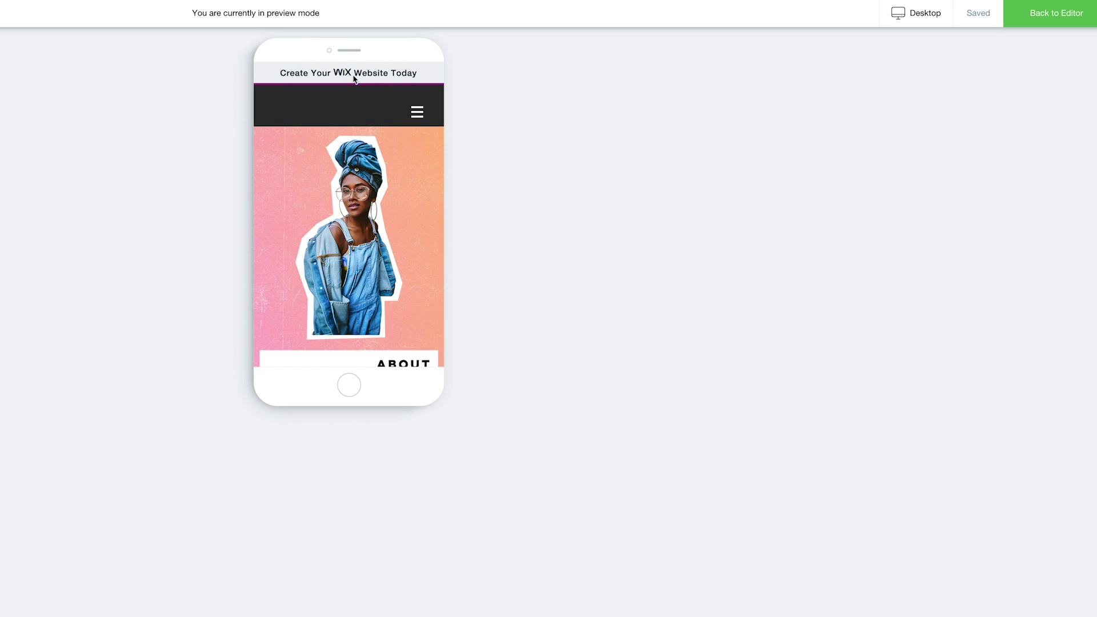
click(1063, 16)
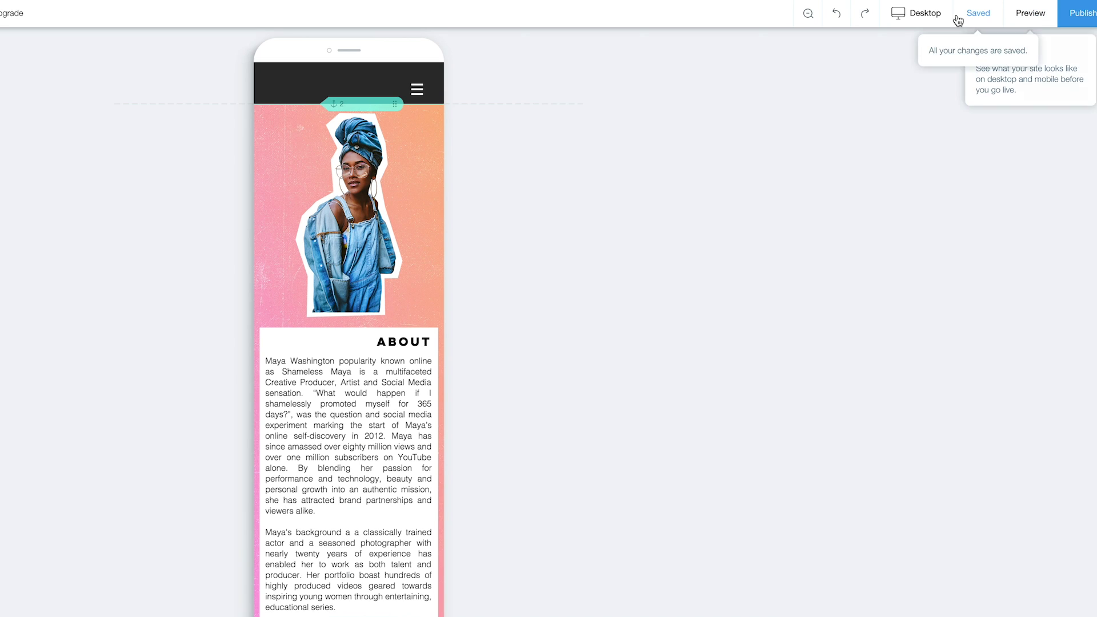
Switch back to editing the desktop layout.
mouse_move(919, 20)
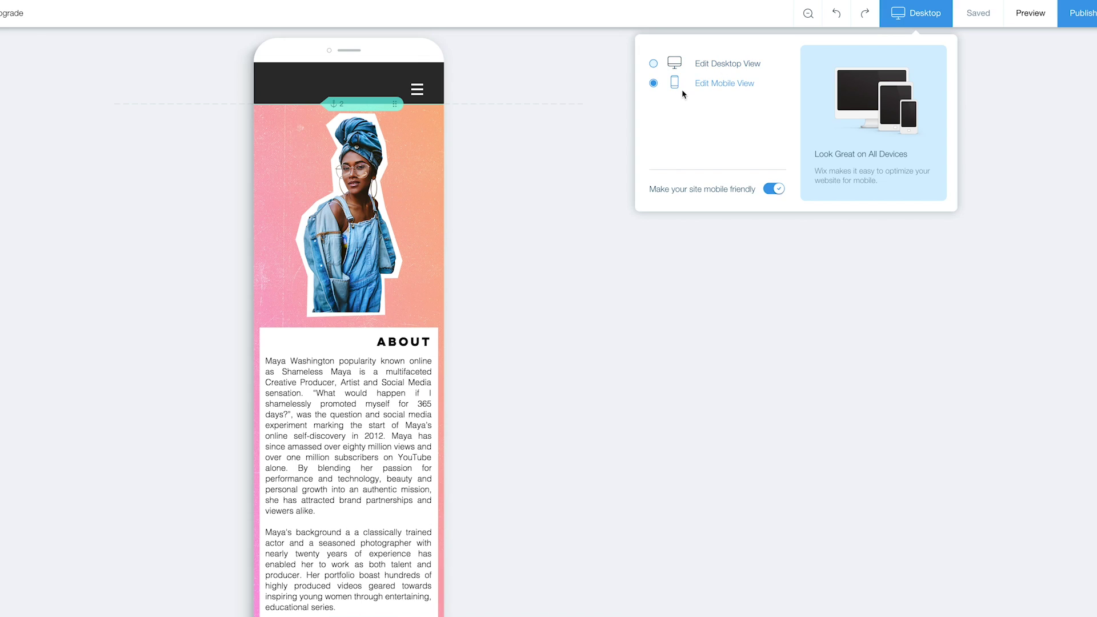
click(676, 74)
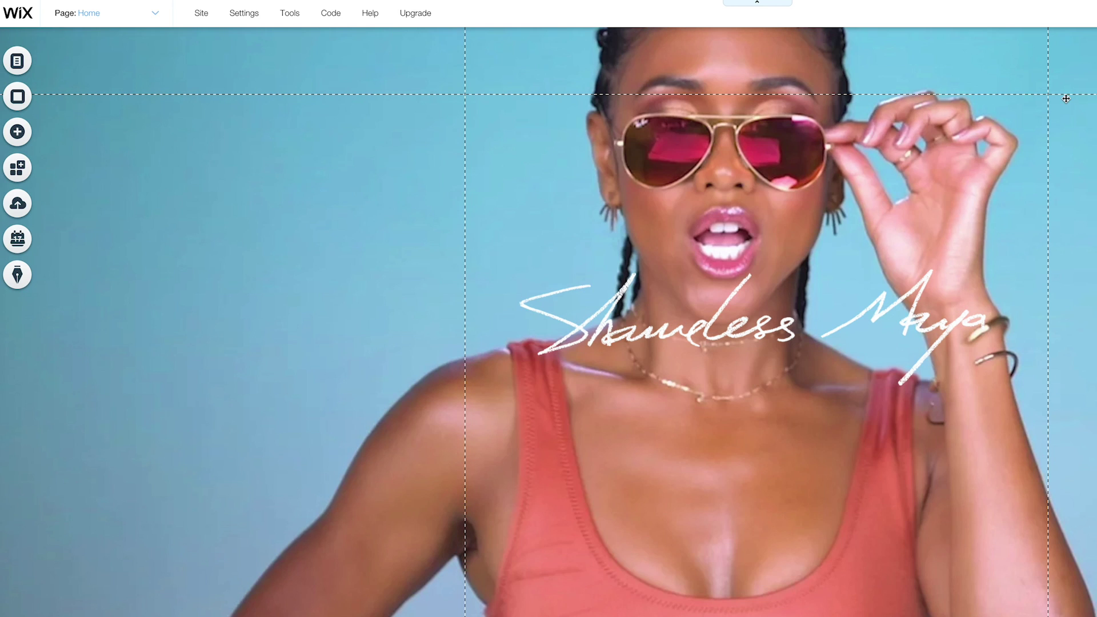
scroll(464, 157, down, 20)
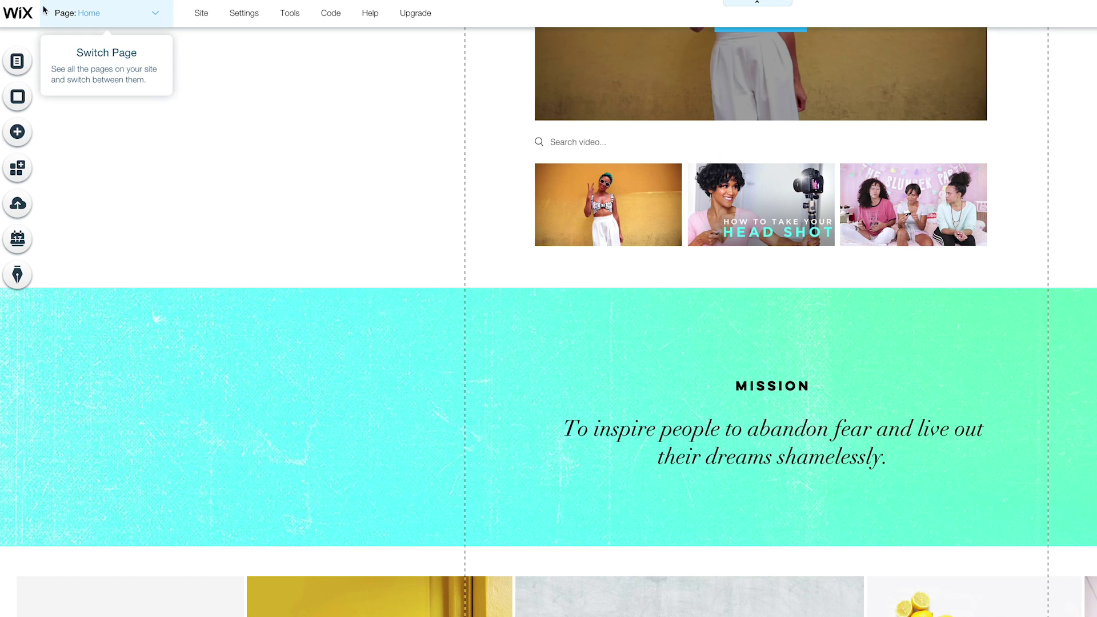
Compare the premium upgrade plans and bring up the domain name page.
mouse_move(420, 20)
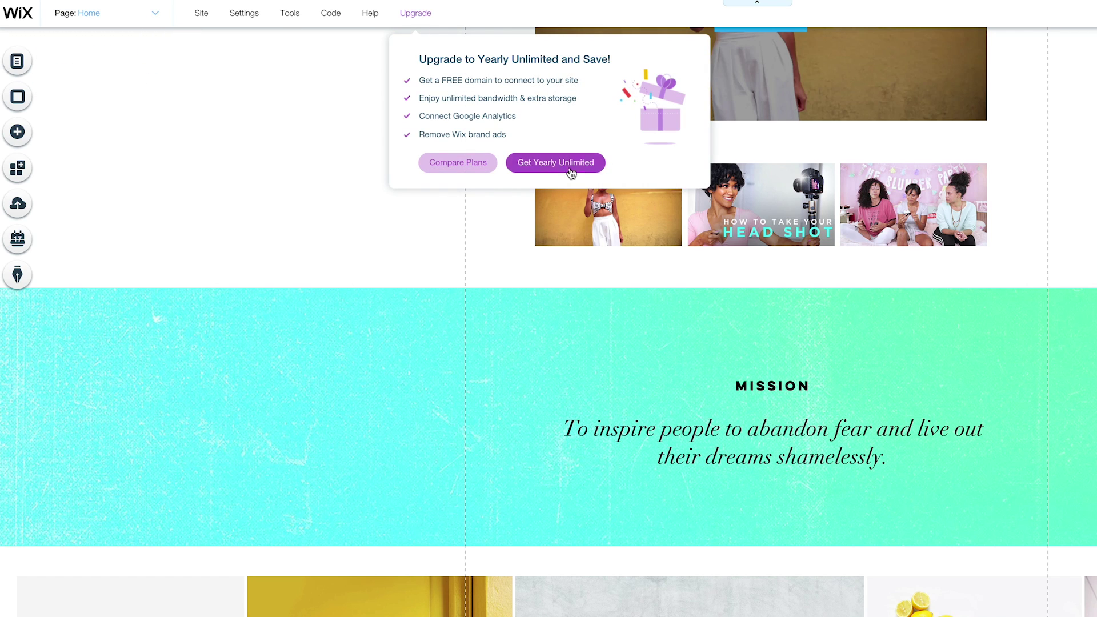
click(457, 162)
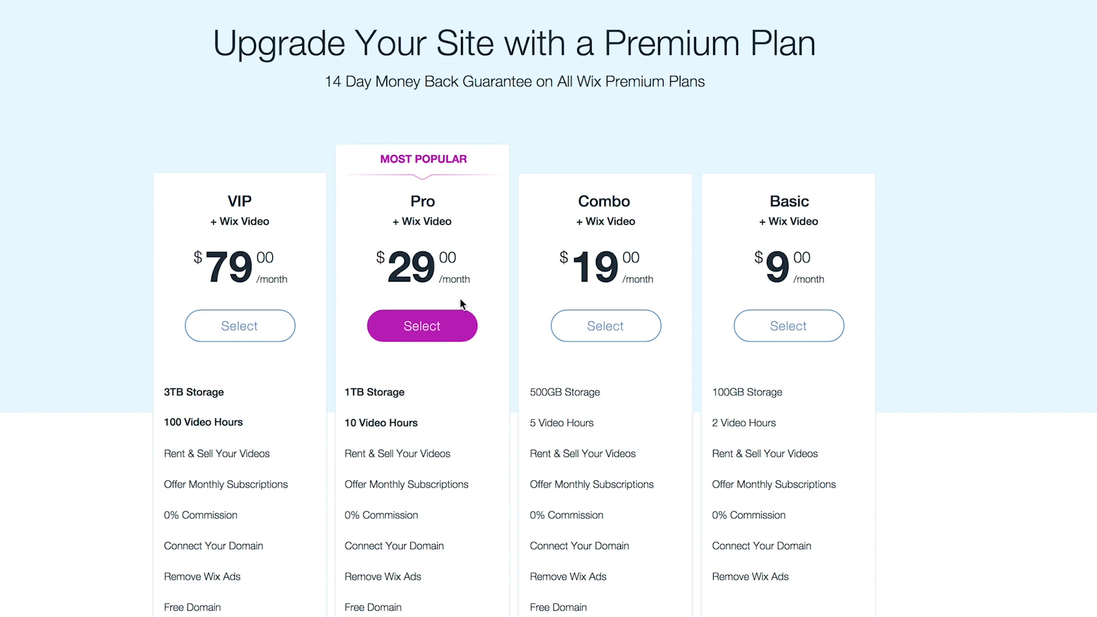
mouse_move(455, 444)
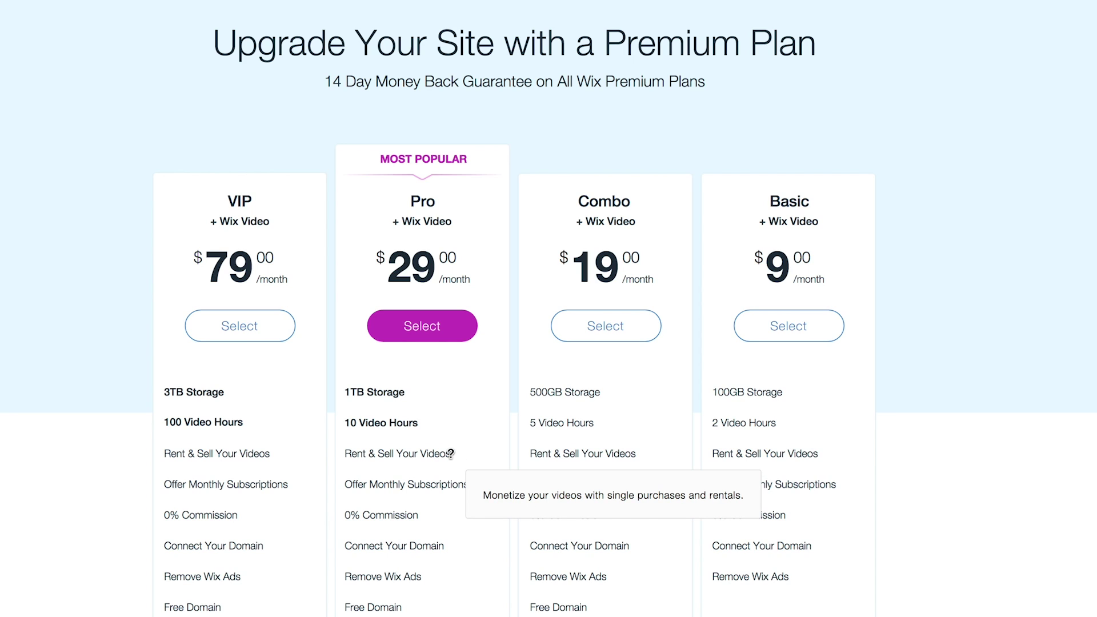
mouse_move(501, 484)
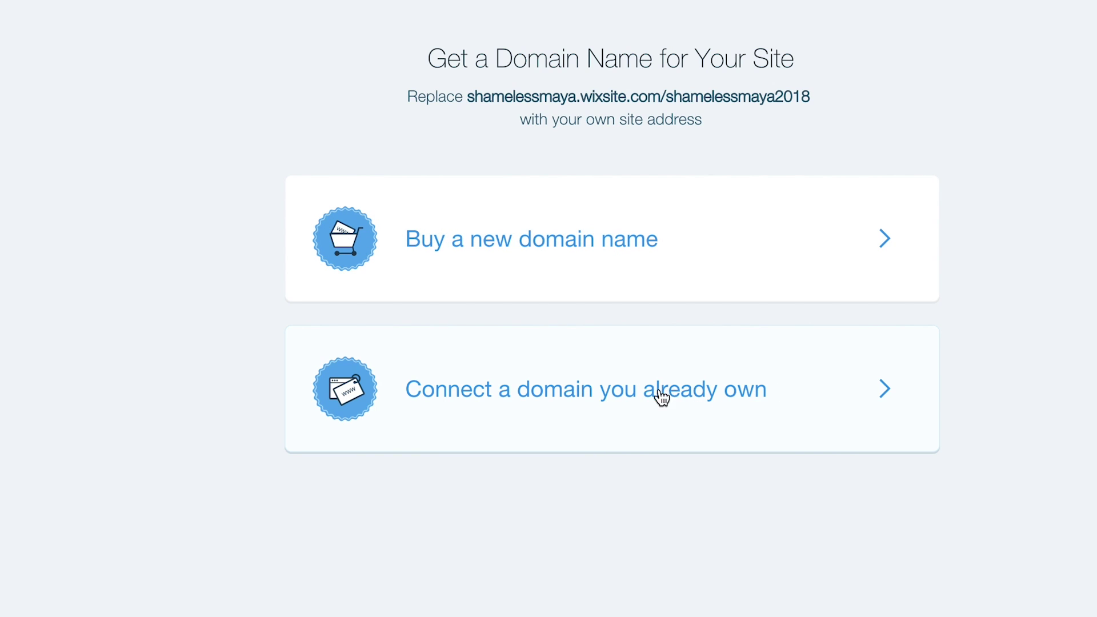
Start connecting an already-owned domain, which leads to choosing a premium plan first.
click(787, 393)
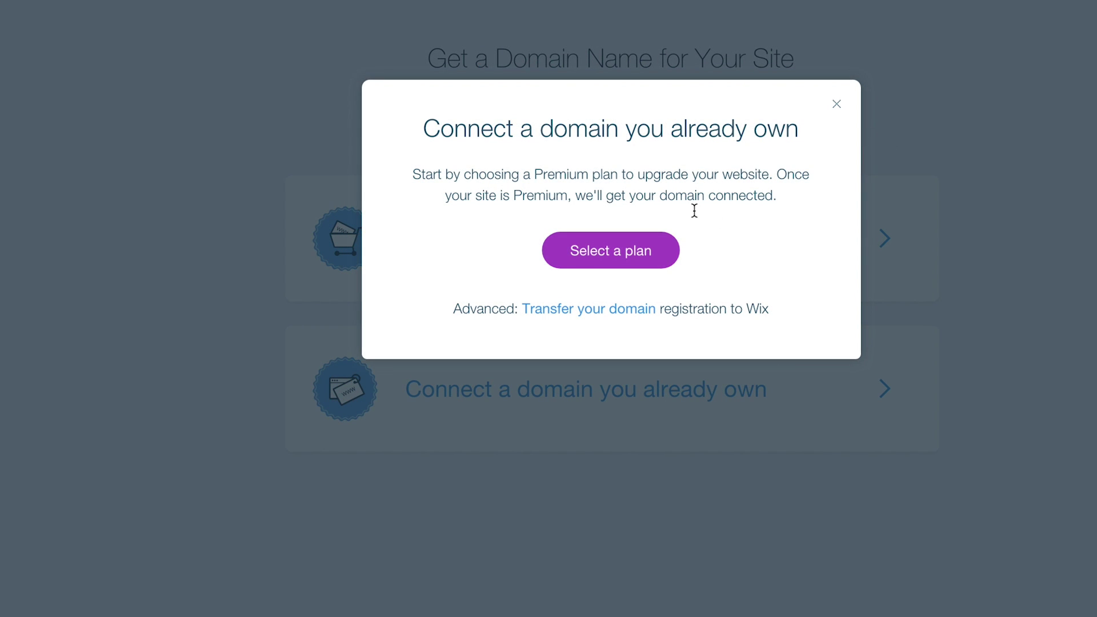
click(660, 245)
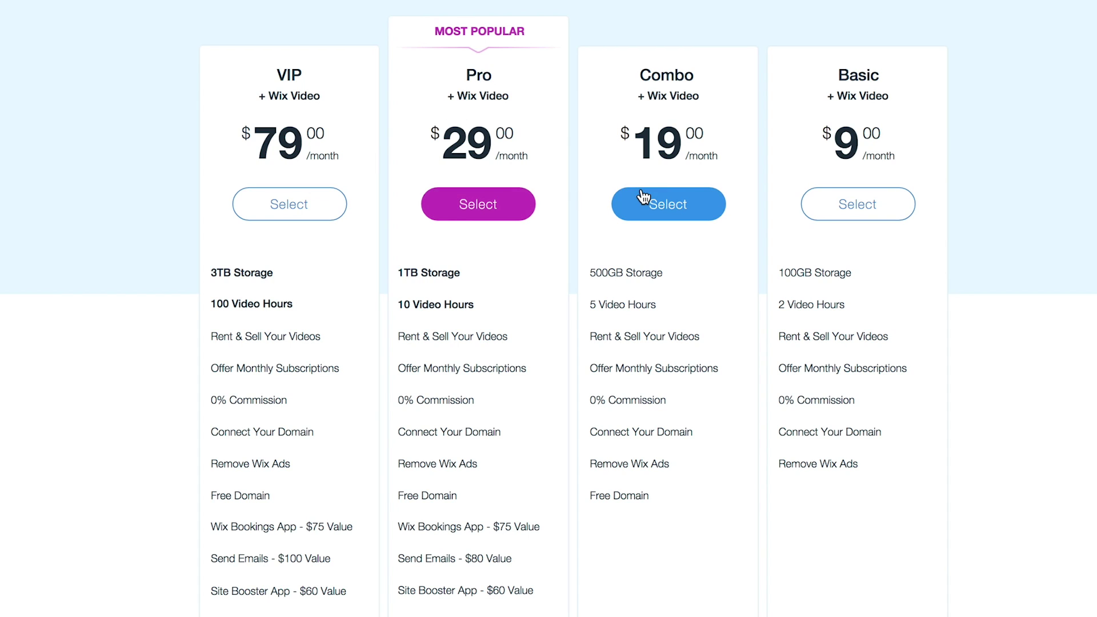
mouse_move(707, 336)
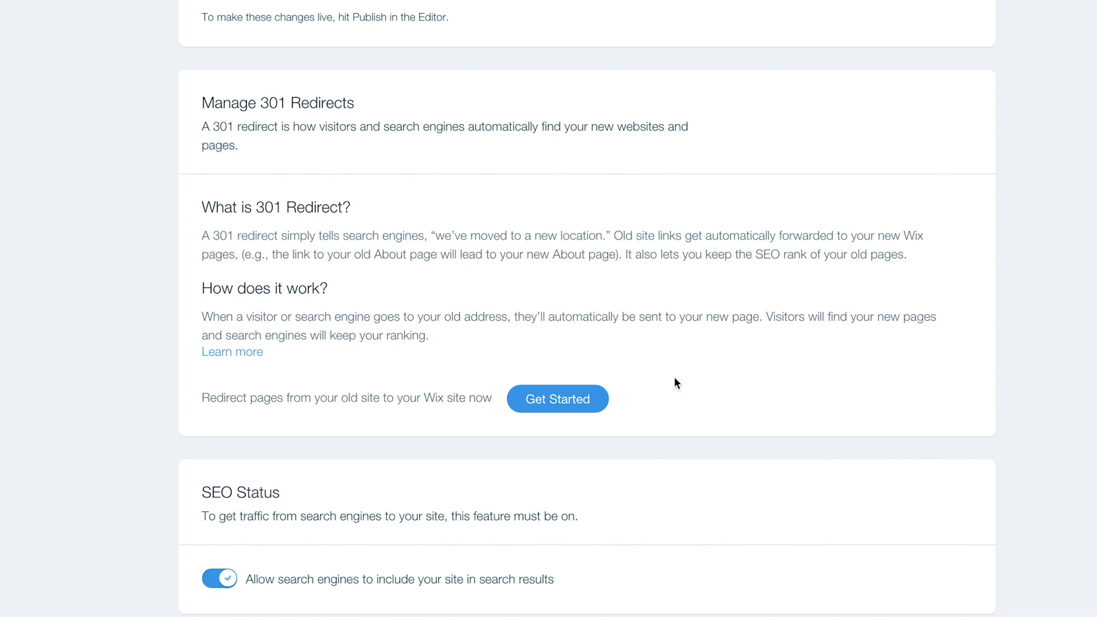
Start the 301 redirect setup via Get Started, landing on the Wix SEO Wiz page.
click(550, 401)
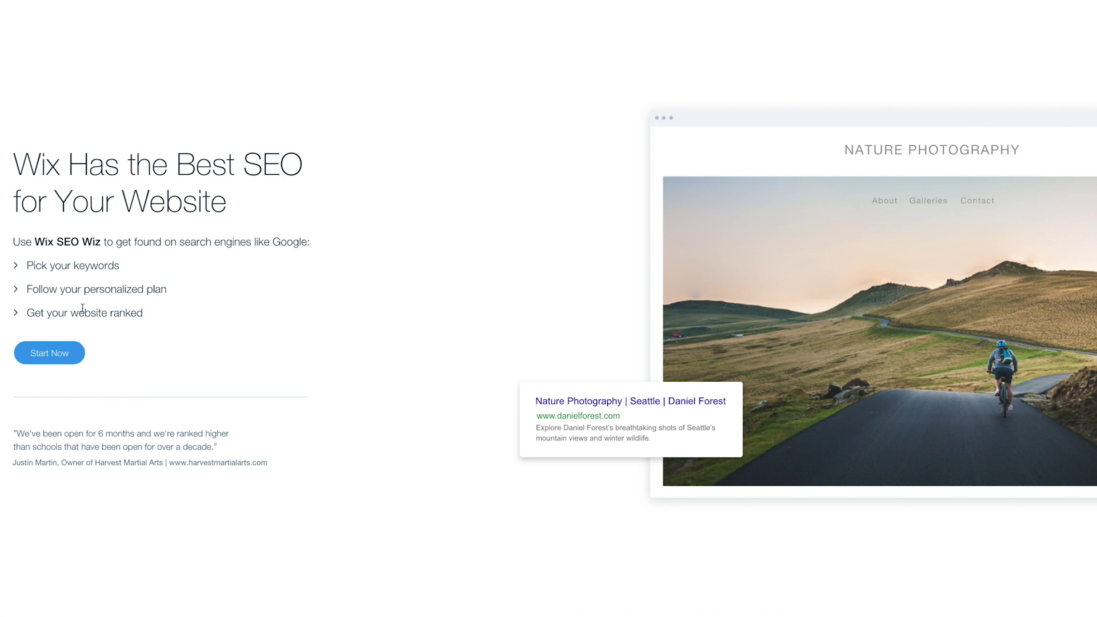
In SEO Wiz, enter site name 'Shameless May', location Los Angeles, CA, USA, and keyword Youtuber.
click(49, 353)
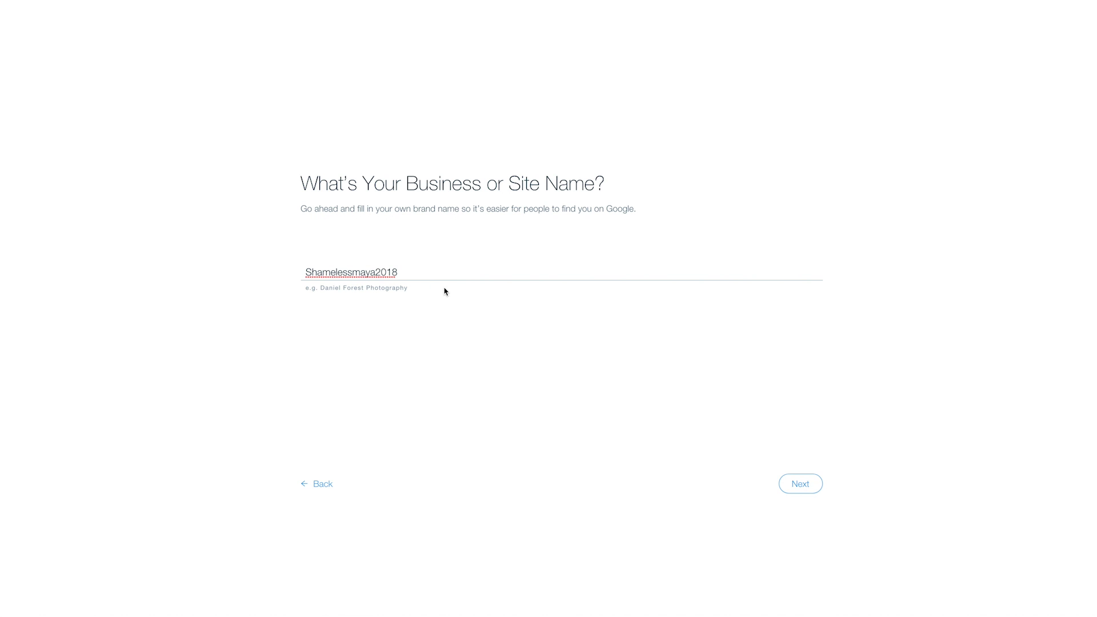
drag(436, 279, 271, 276)
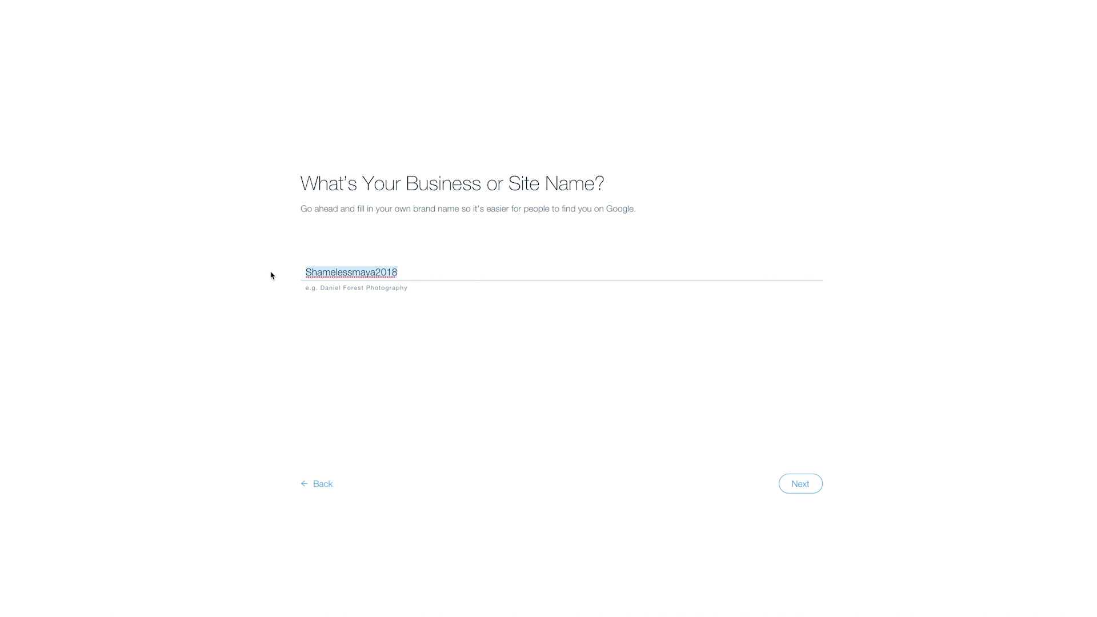
text(Shameless May)
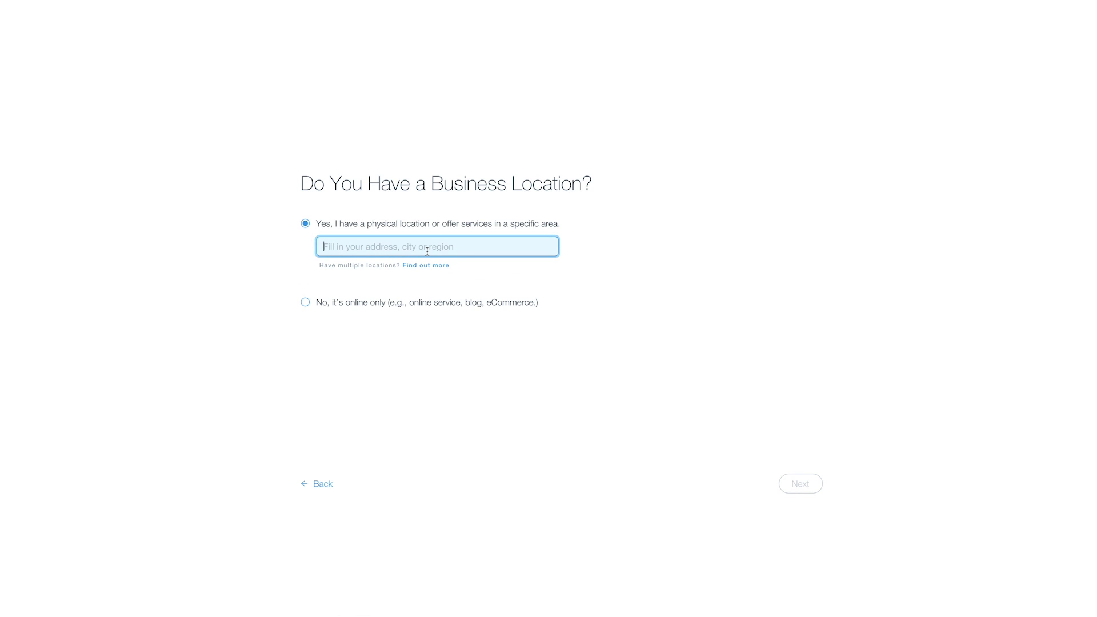
text(Los)
key(Down)
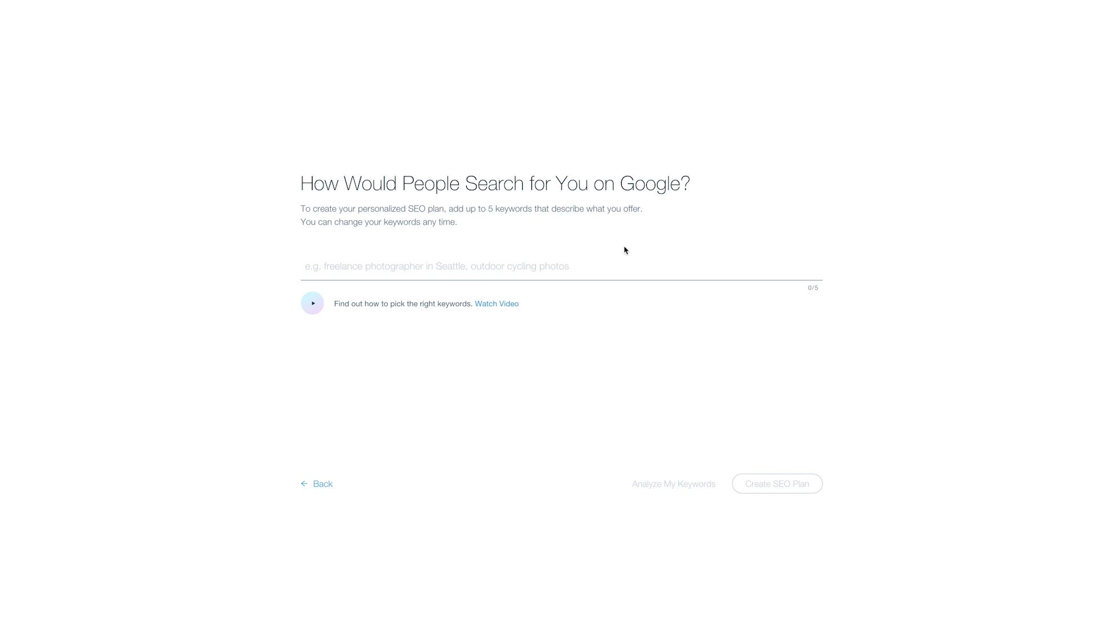
text(Bond)
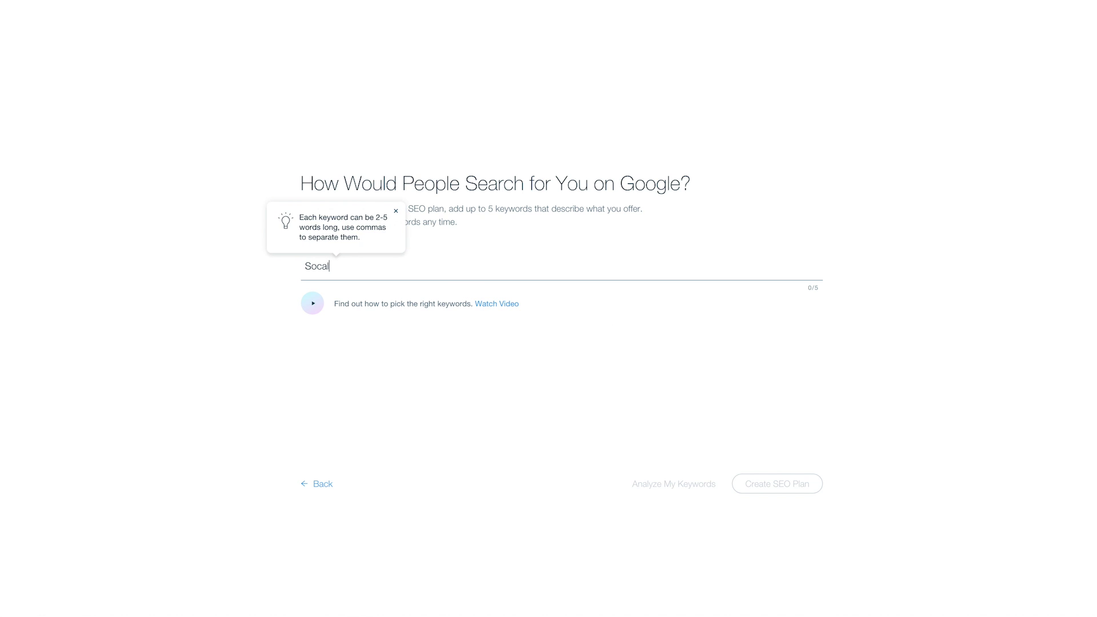
key(BackSpace)
key(BackSpace)
key(BackSpace)
key(BackSpace)
text(Youtuber)
key(Return)
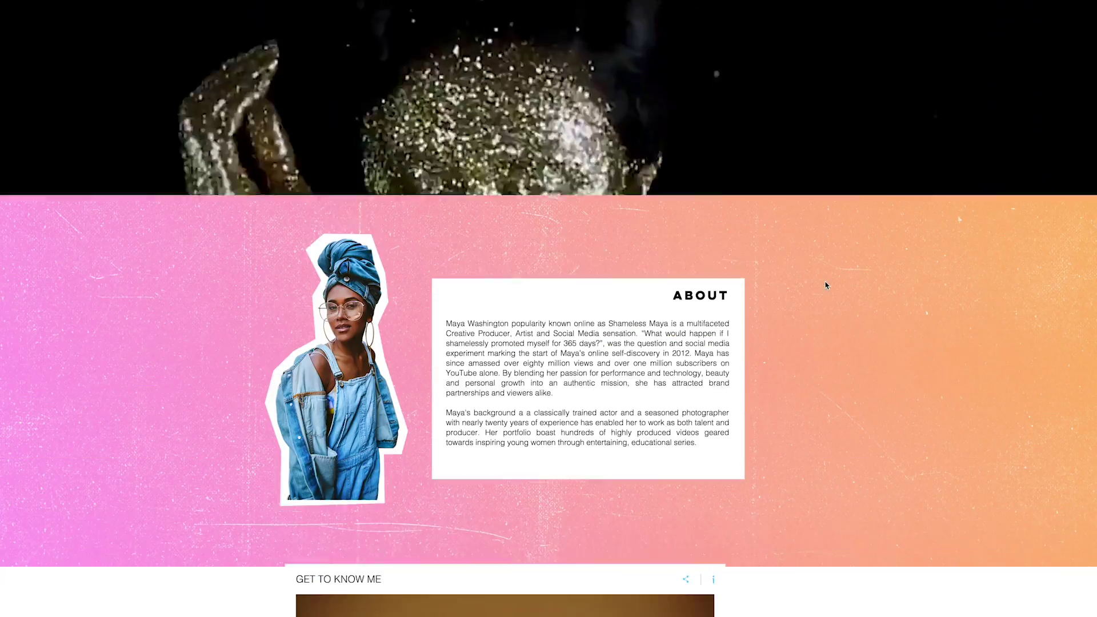
scroll(826, 285, down, 15)
Scroll through the live site, then show page 2 of the Fashion & Beauty templates.
scroll(772, 258, up, 7)
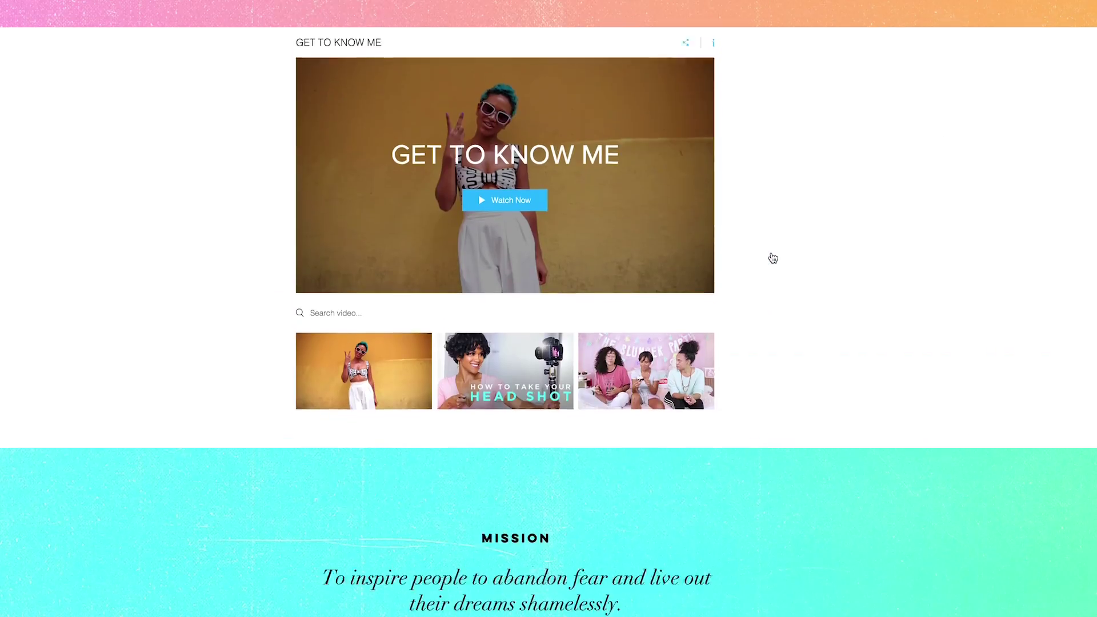
scroll(772, 258, up, 2)
scroll(773, 257, up, 5)
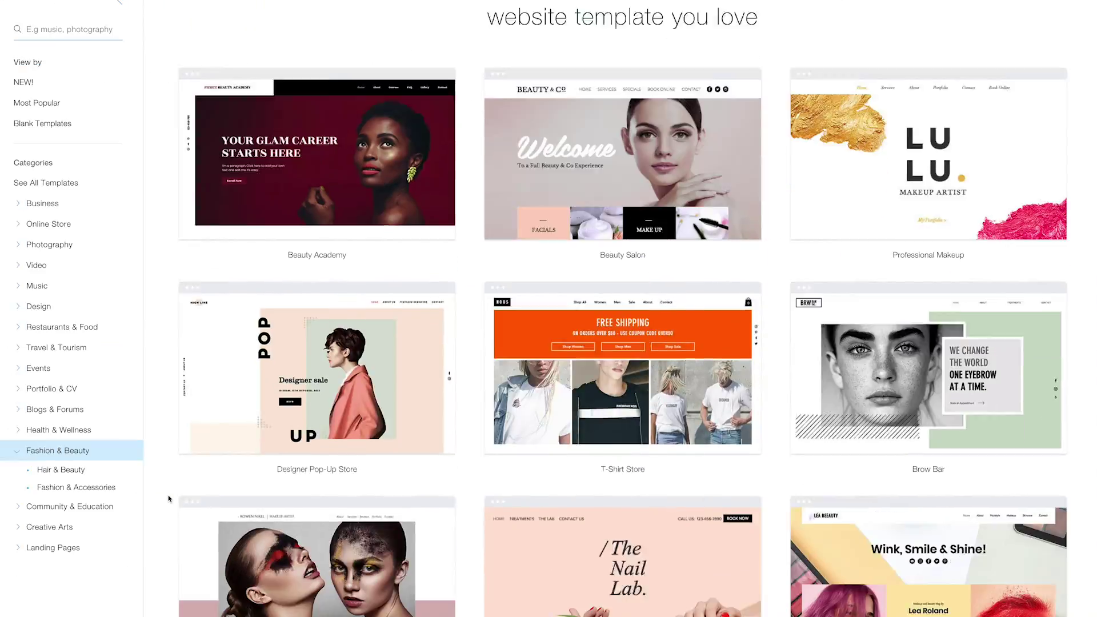
scroll(168, 499, down, 7)
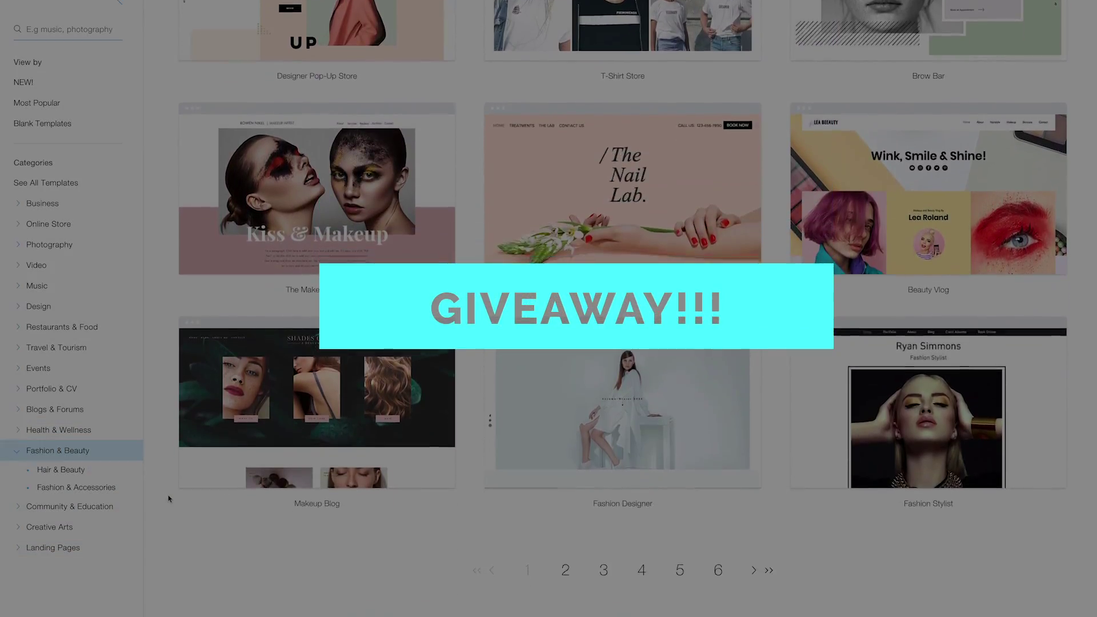
scroll(169, 499, down, 3)
click(565, 406)
mouse_move(887, 277)
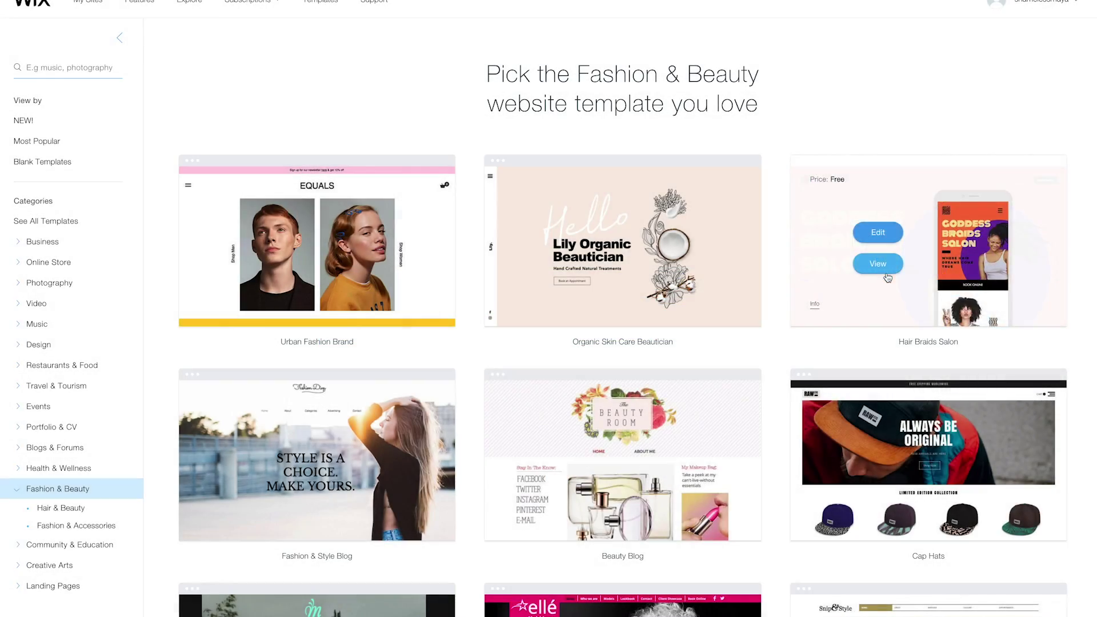